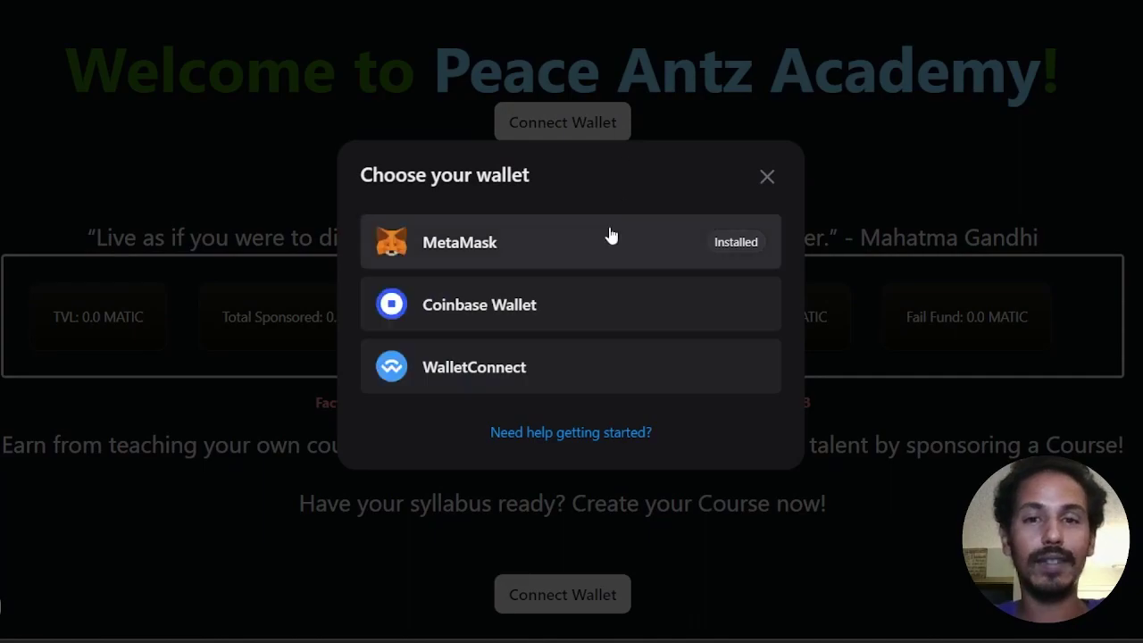
Step: Start connecting the academy to a wallet, bringing up the chooser with MetaMask
click(610, 235)
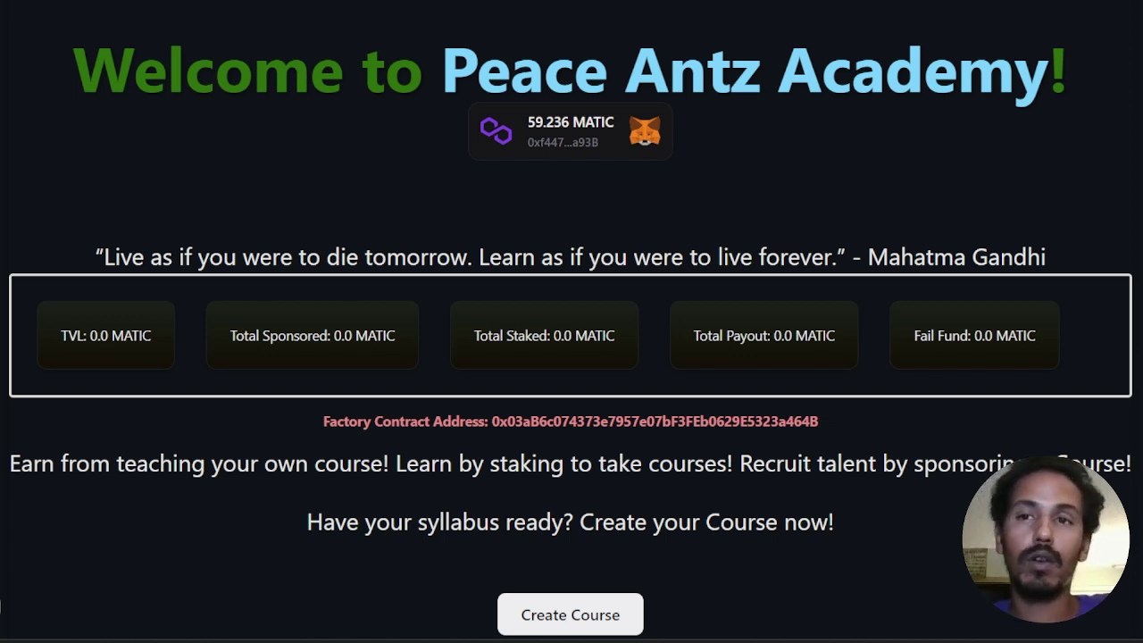
key(alt+shift+m)
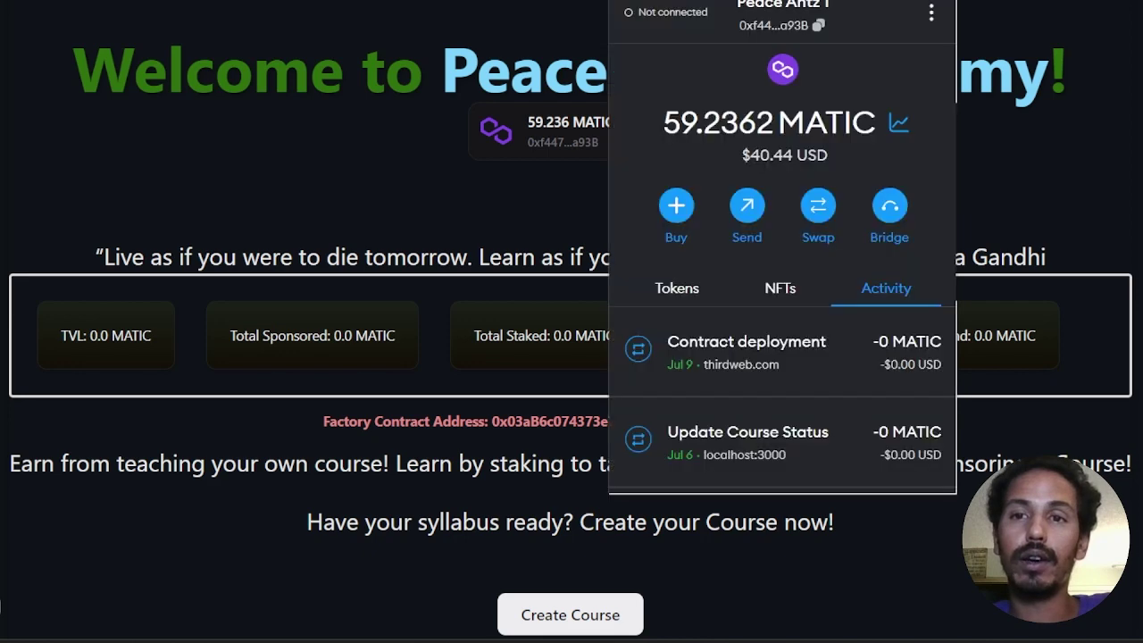
click(931, 14)
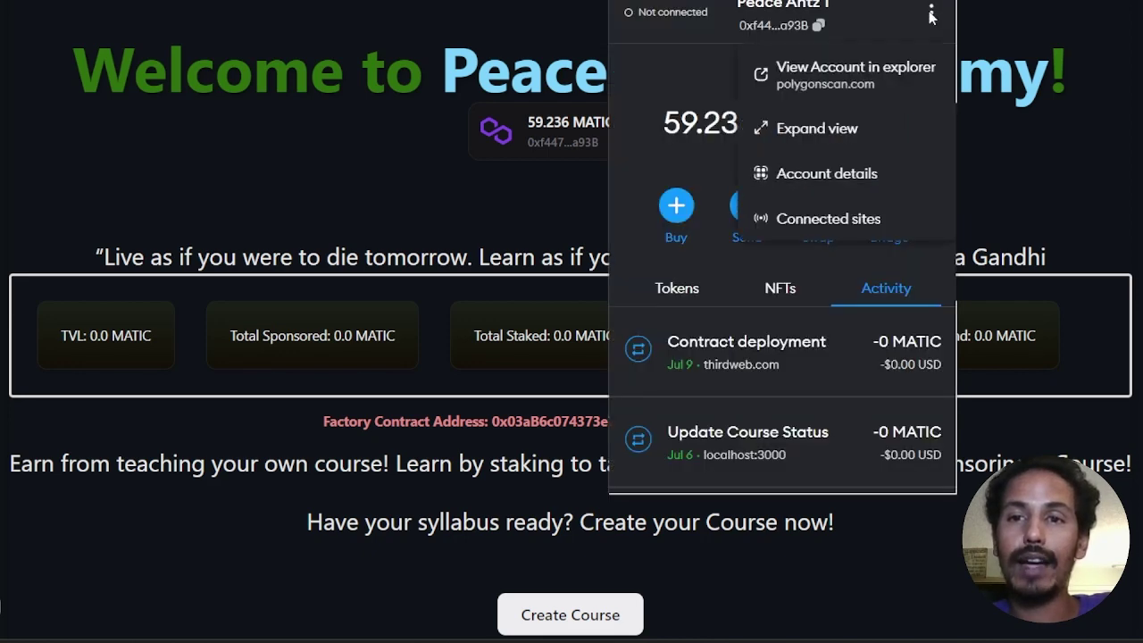
click(931, 14)
click(919, 4)
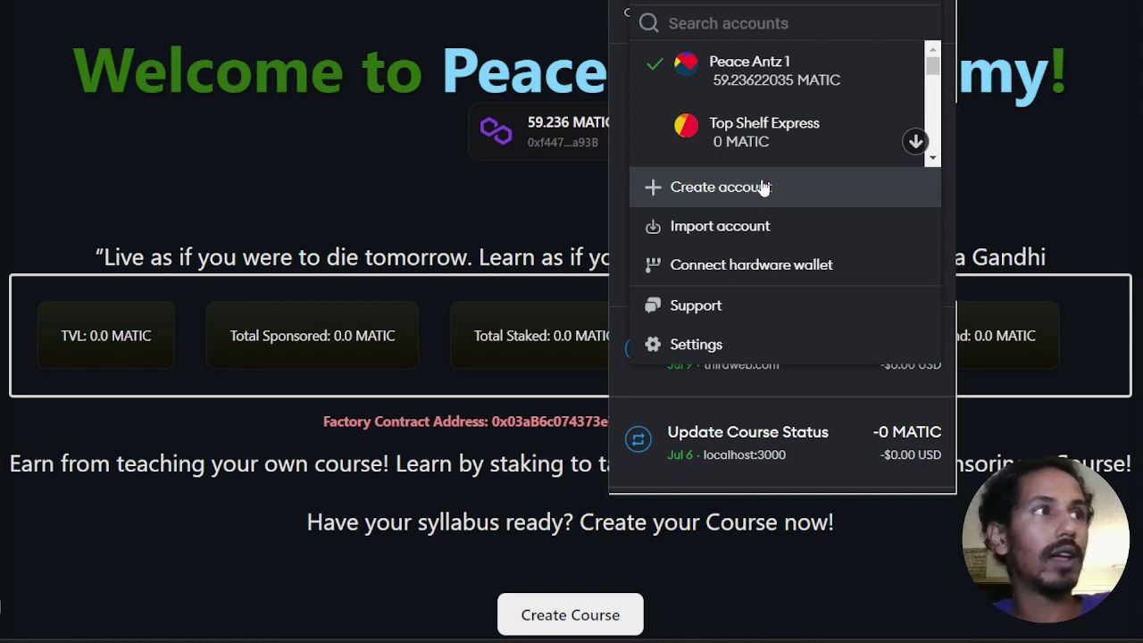
click(1032, 206)
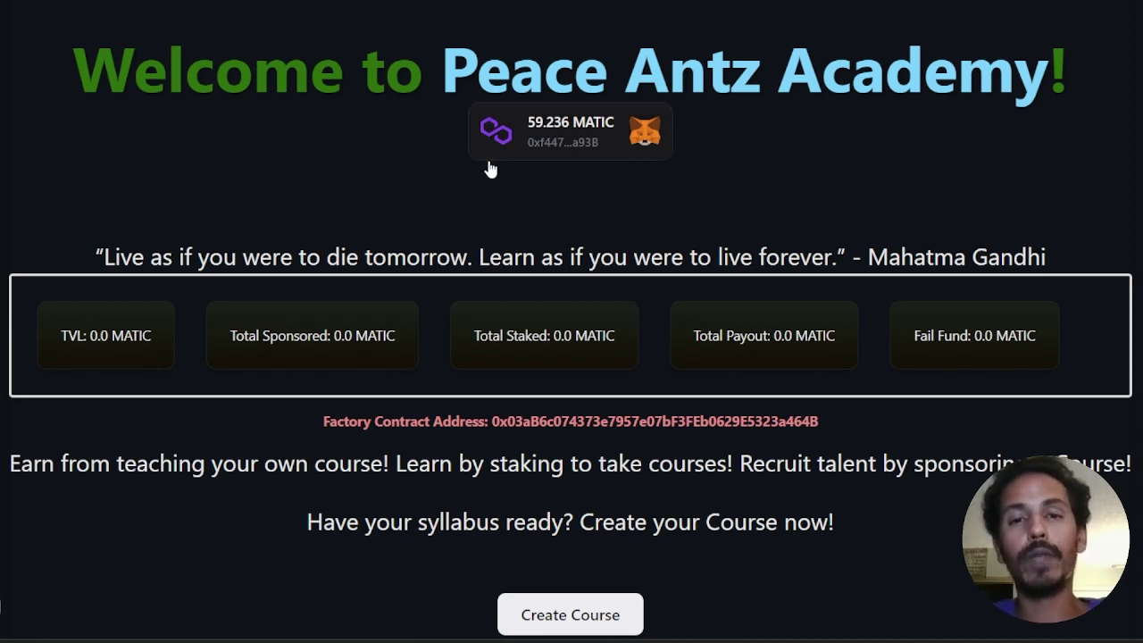
scroll(580, 362, down, 1)
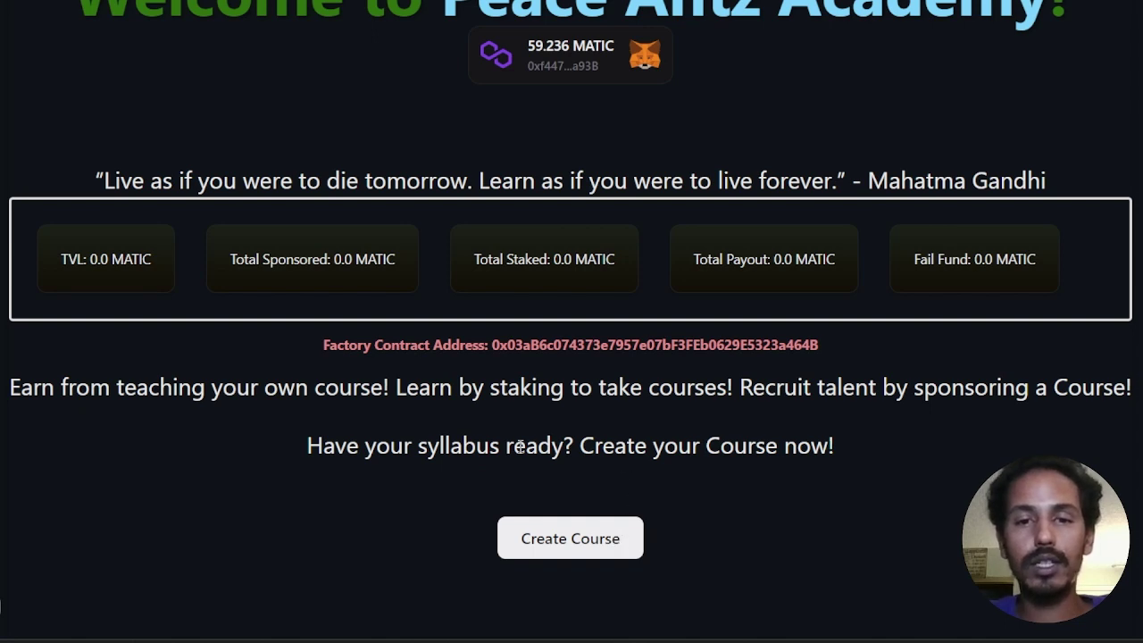
Step: Create a new course and confirm its roughly 0.369 MATIC gas transaction in MetaMask
click(572, 539)
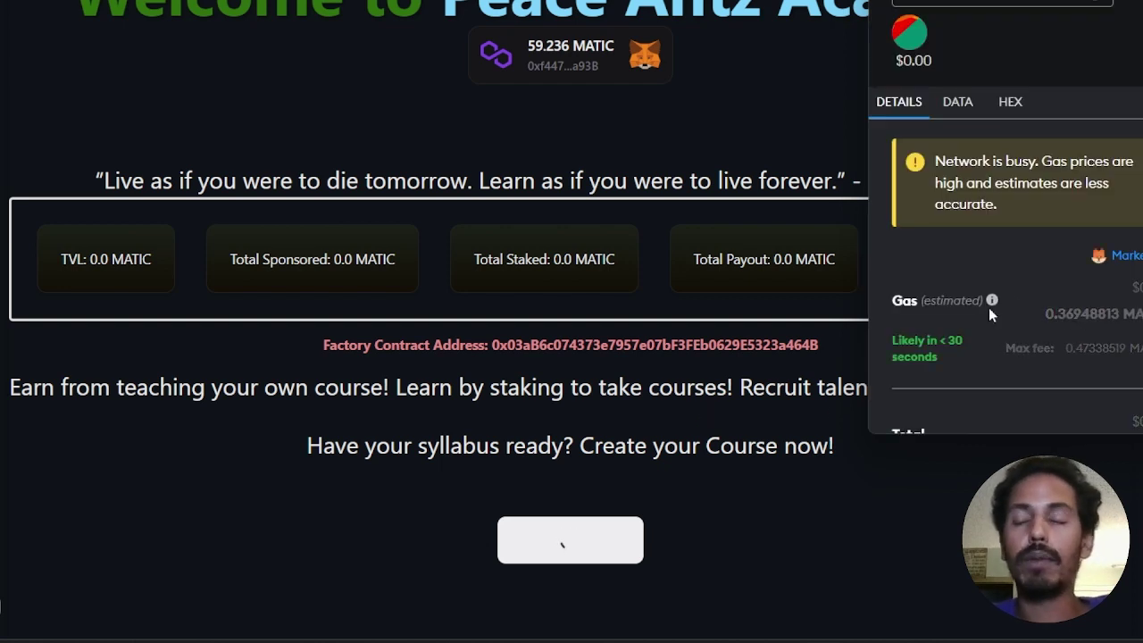
scroll(987, 317, down, 2)
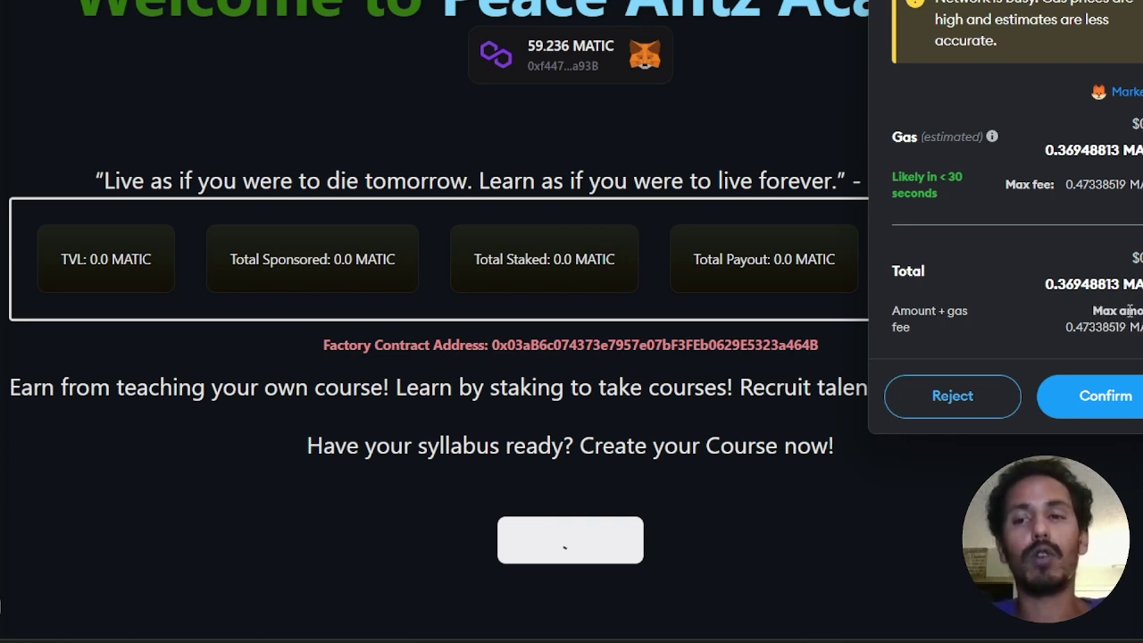
click(1125, 407)
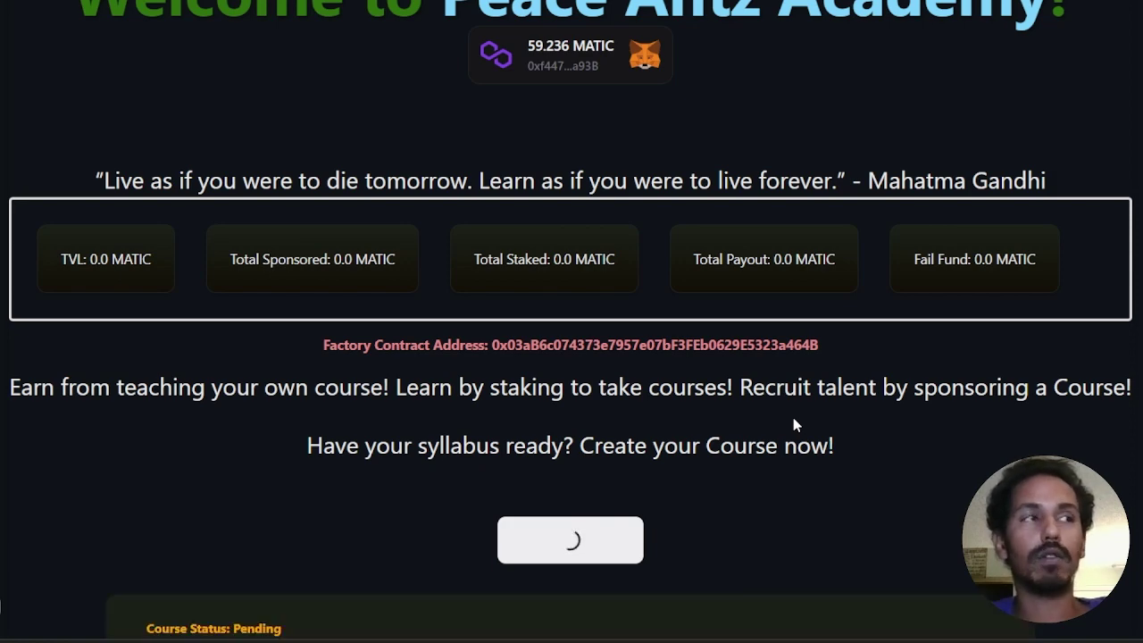
Step: Initialize pending course #1, then view the teacher address on the block explorer
scroll(793, 417, down, 2)
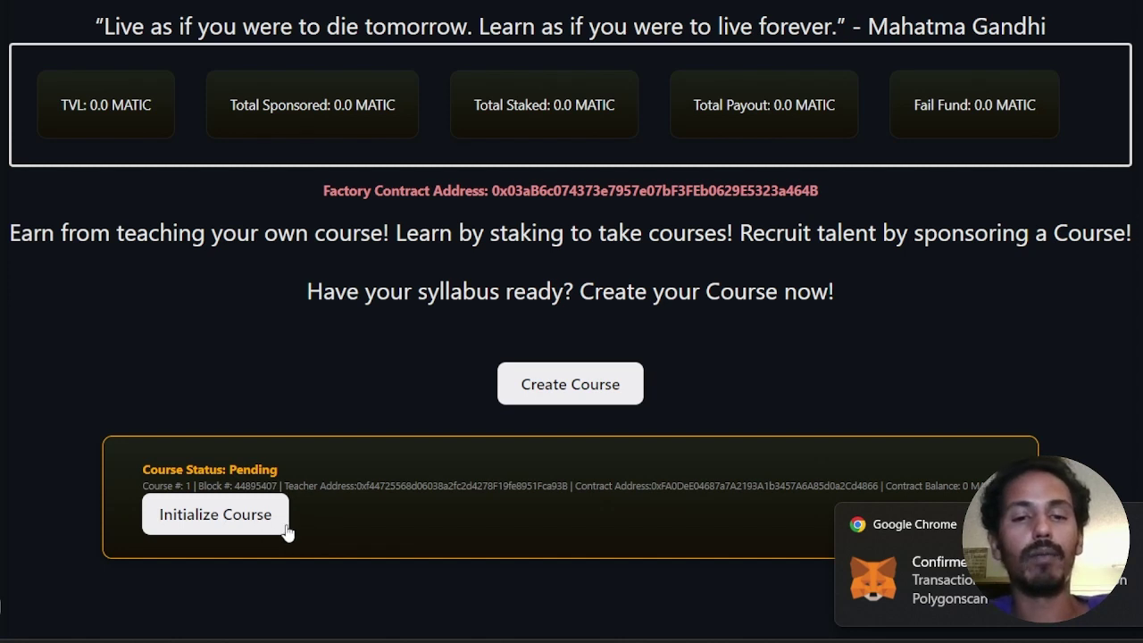
click(216, 516)
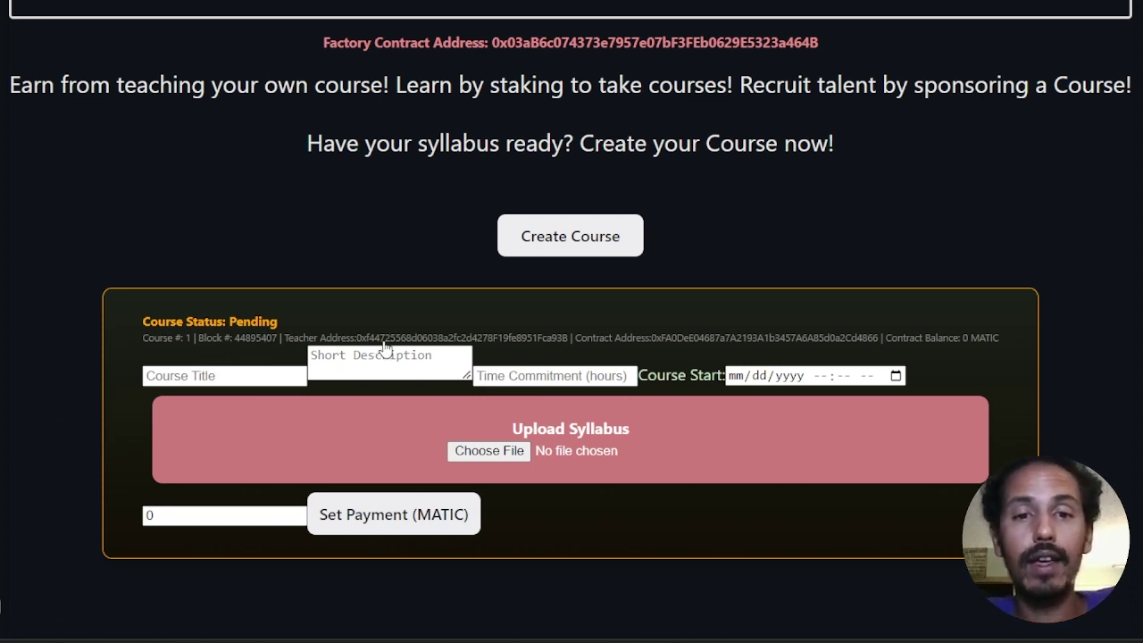
click(515, 341)
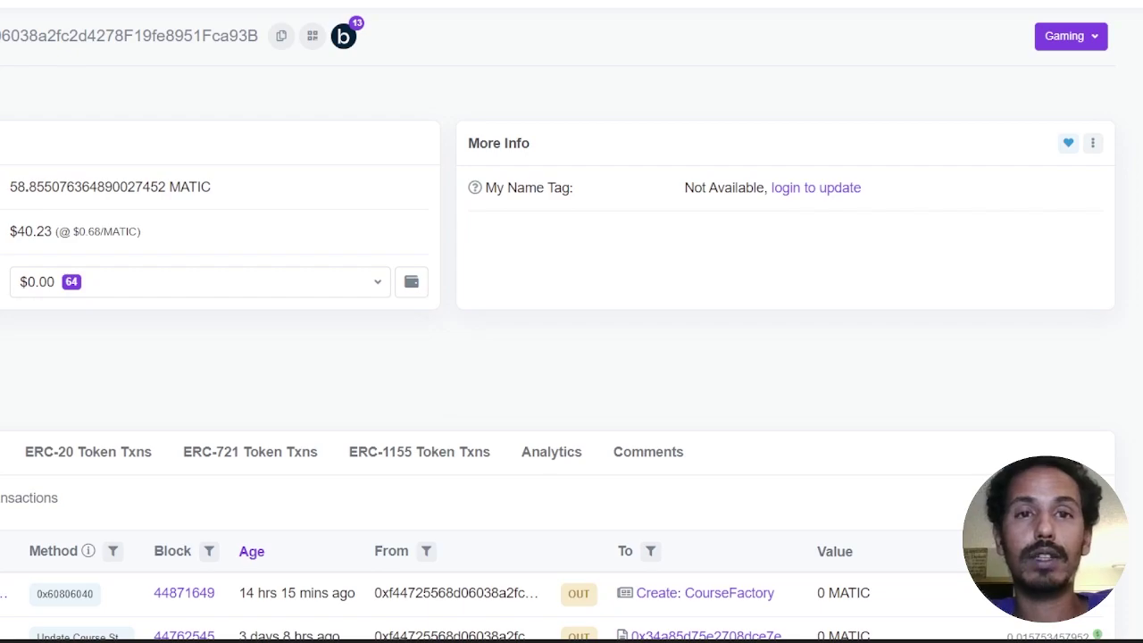
key(ctrl+w)
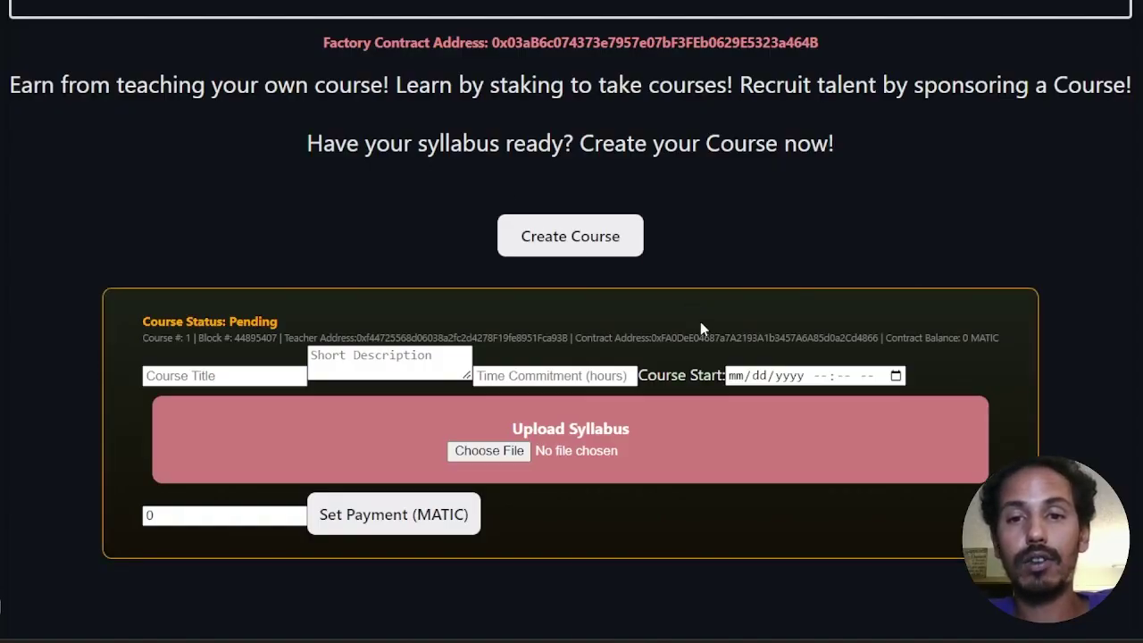
click(701, 340)
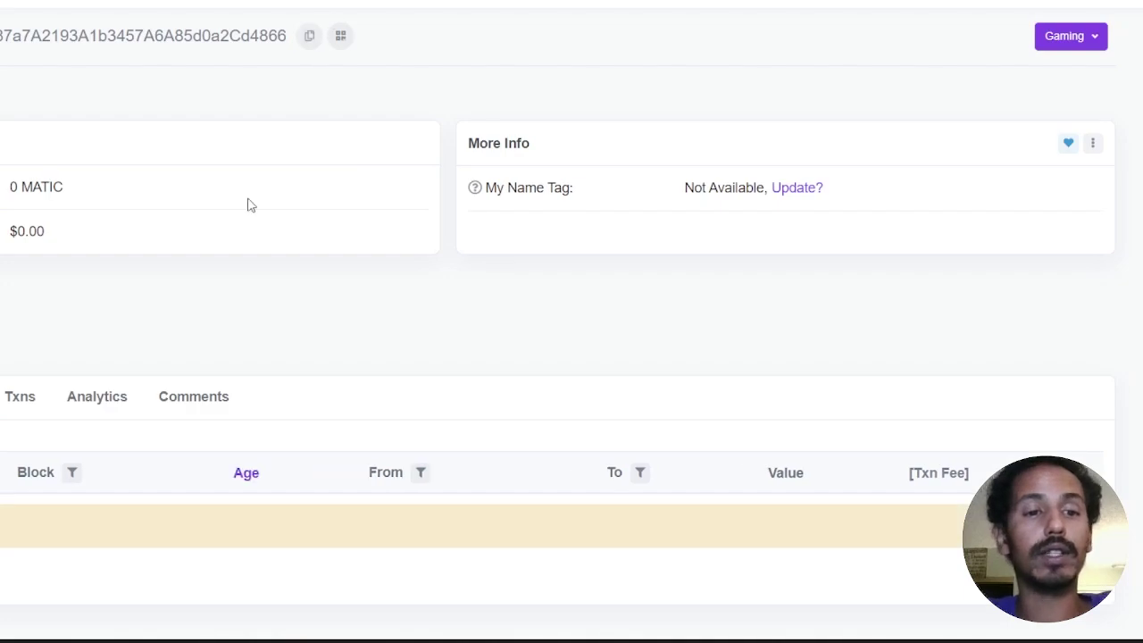
scroll(294, 331, down, 2)
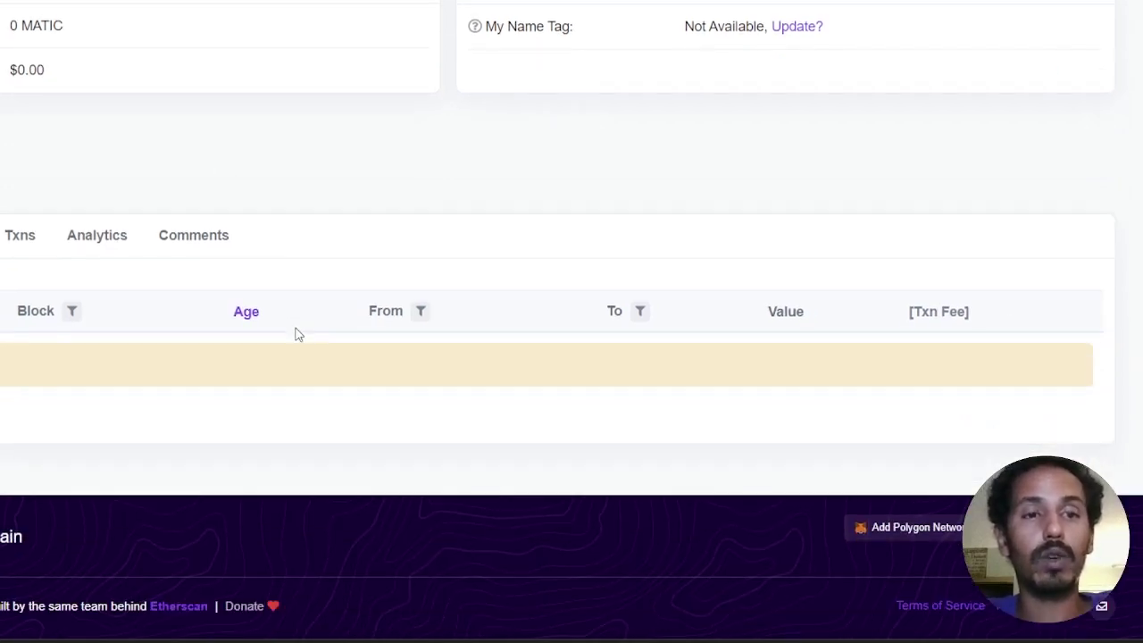
scroll(299, 332, up, 2)
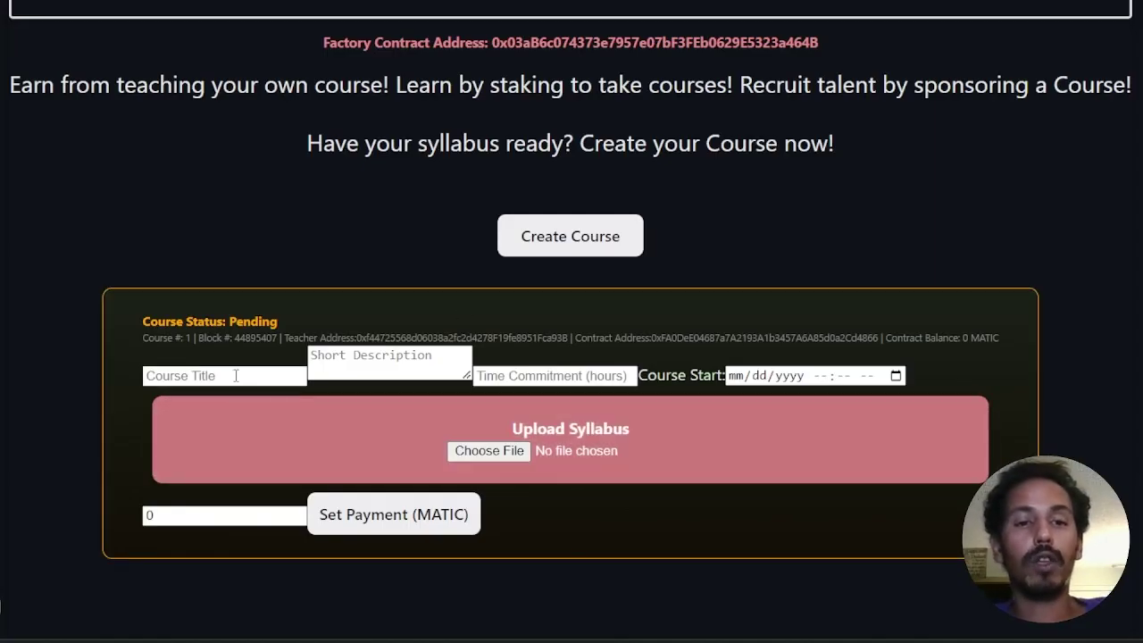
Step: Enter title 'Introduction to Peace Antz Academy' and a description ending 'how to enroll or sponsor.'
click(236, 376)
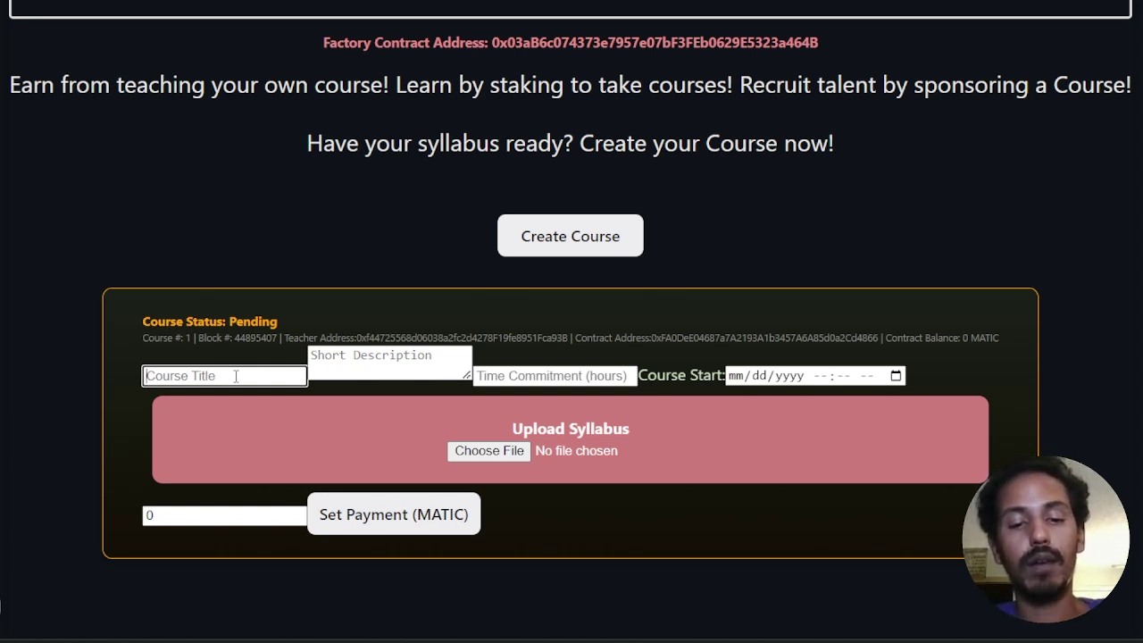
text(Introducti)
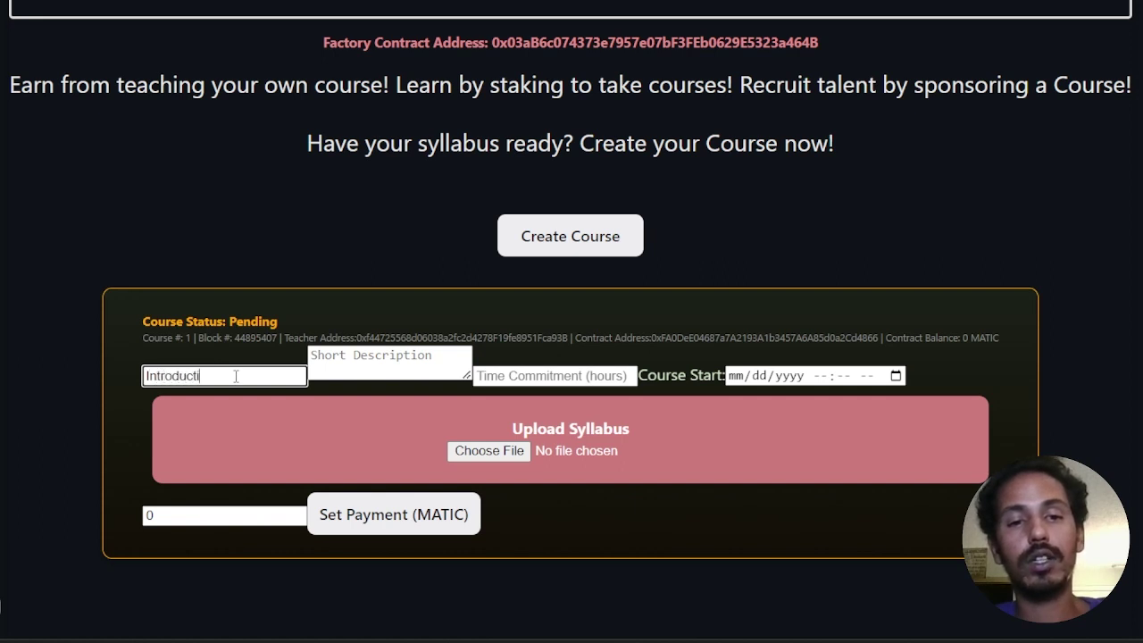
text(on to Peace)
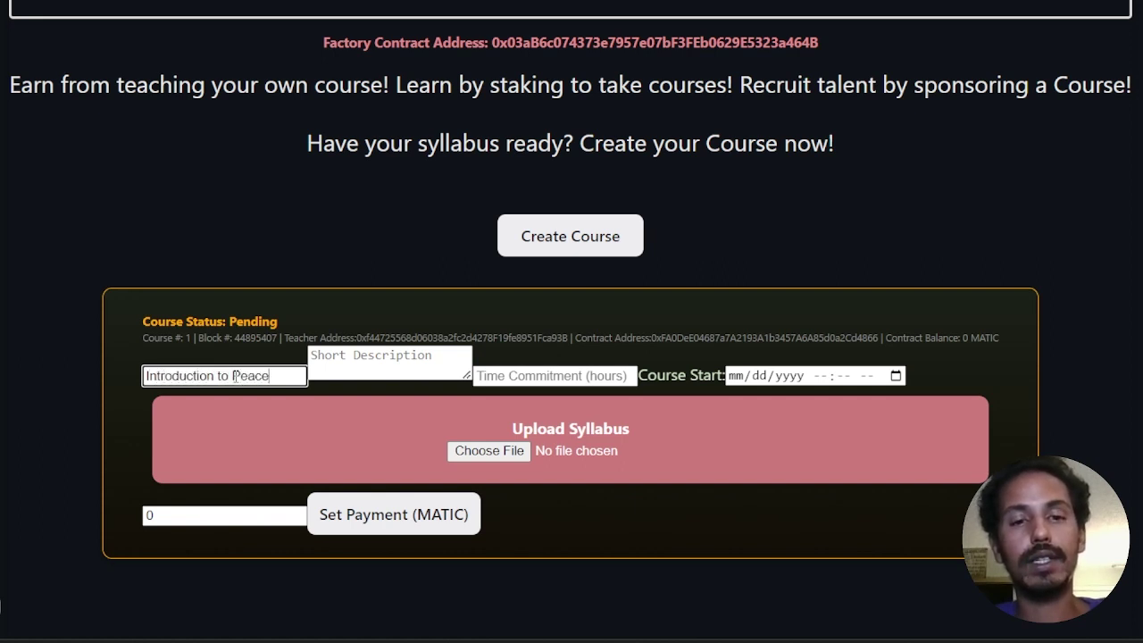
text( Antz Aca)
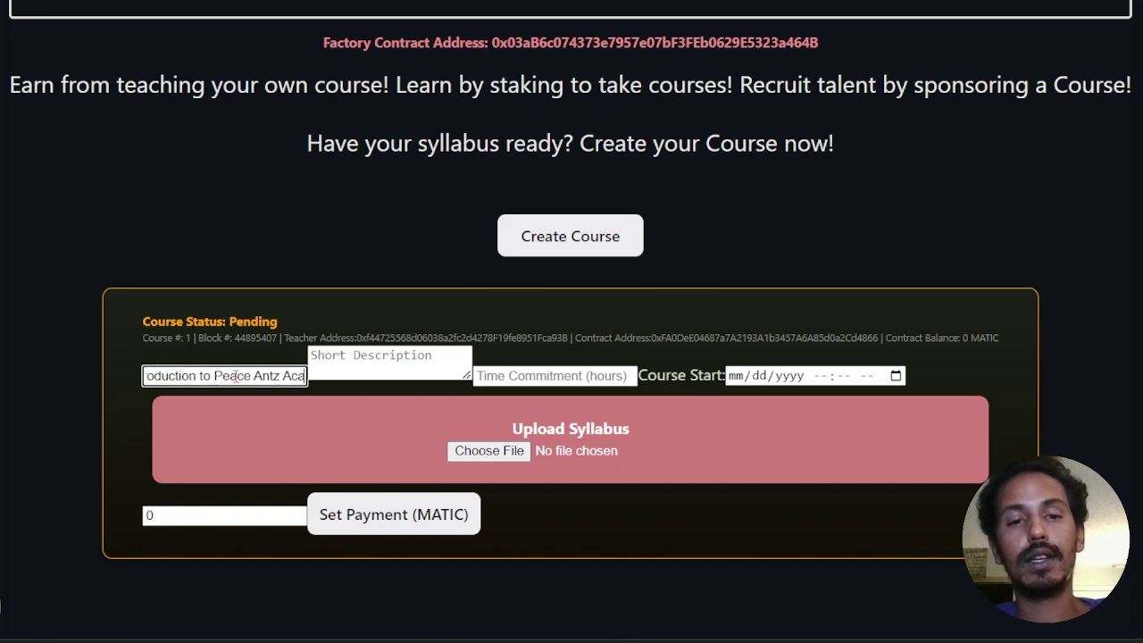
text(demy)
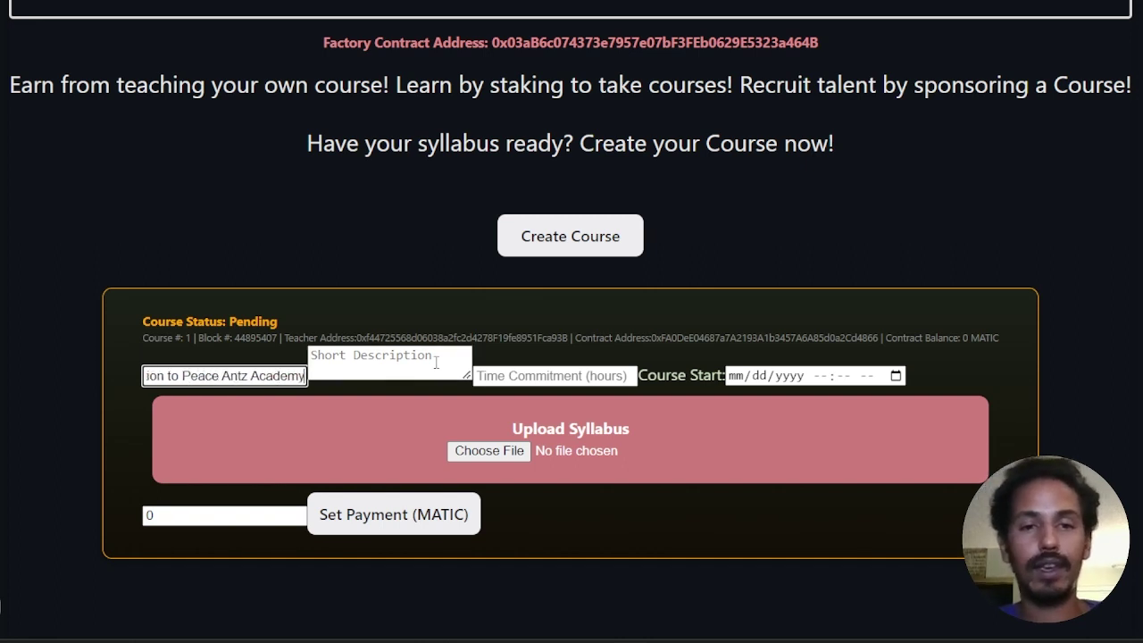
click(425, 365)
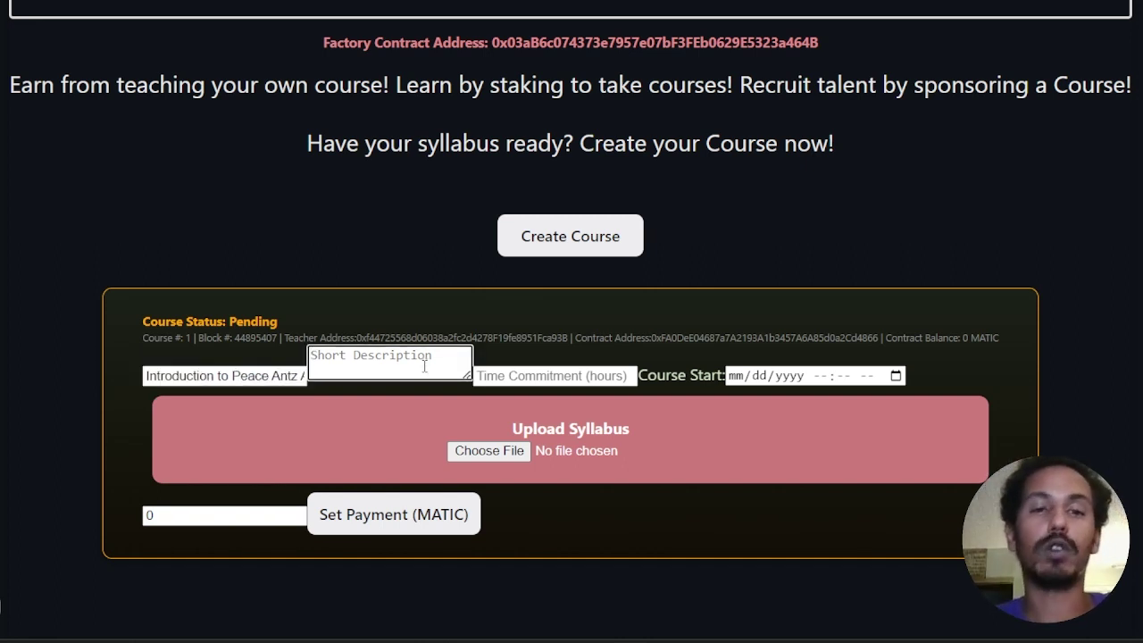
text(In )
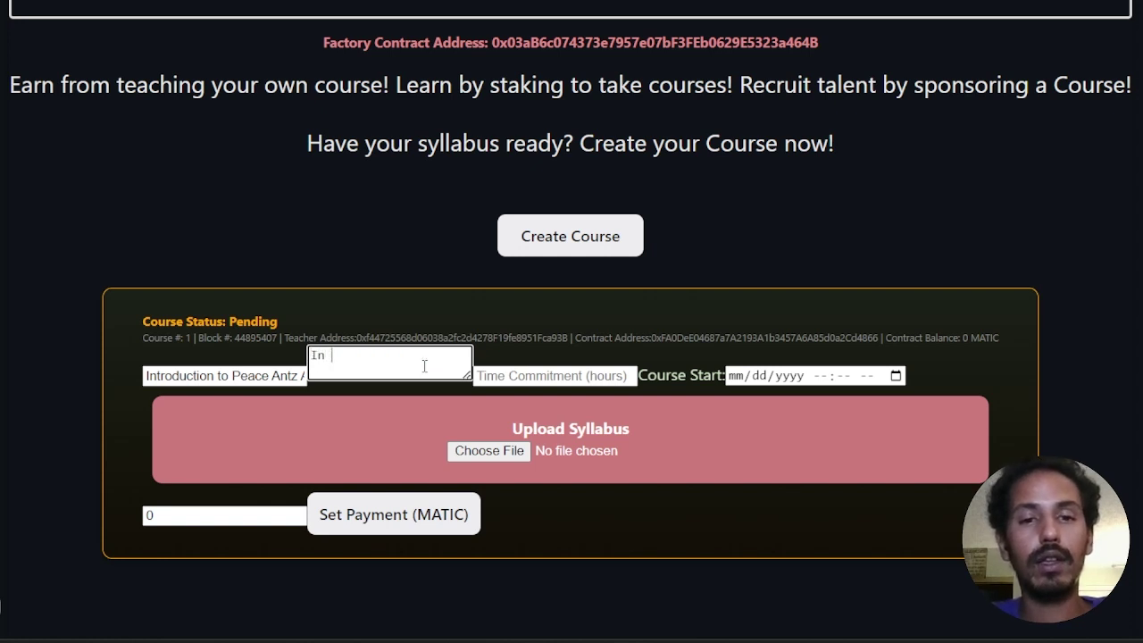
text(this course )
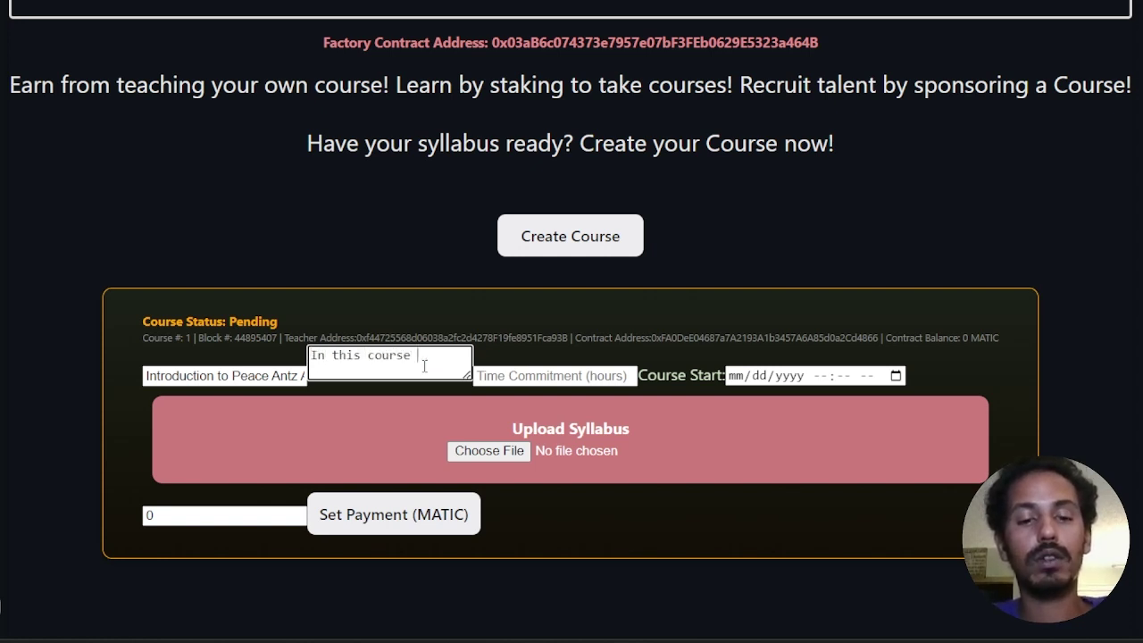
text(you will learn )
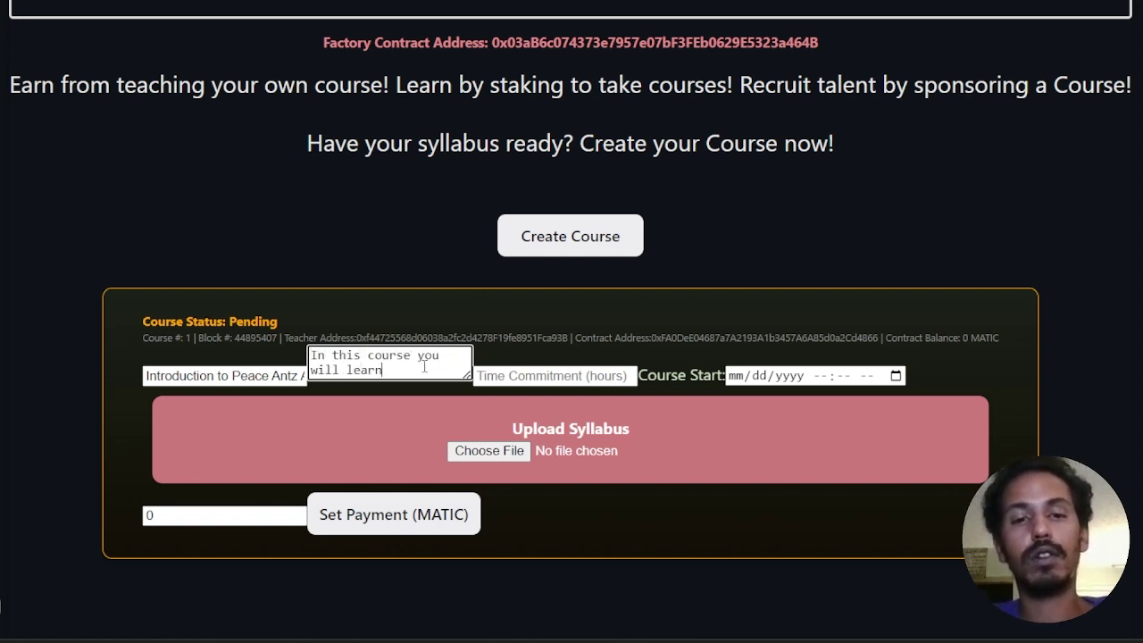
text(how to cr)
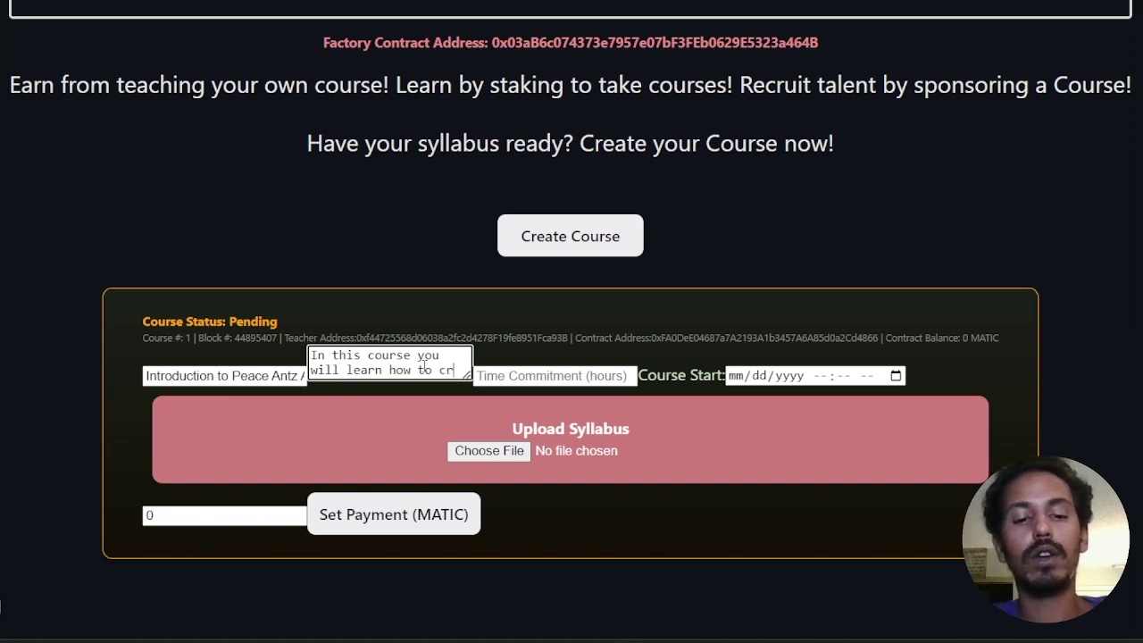
text(eate your)
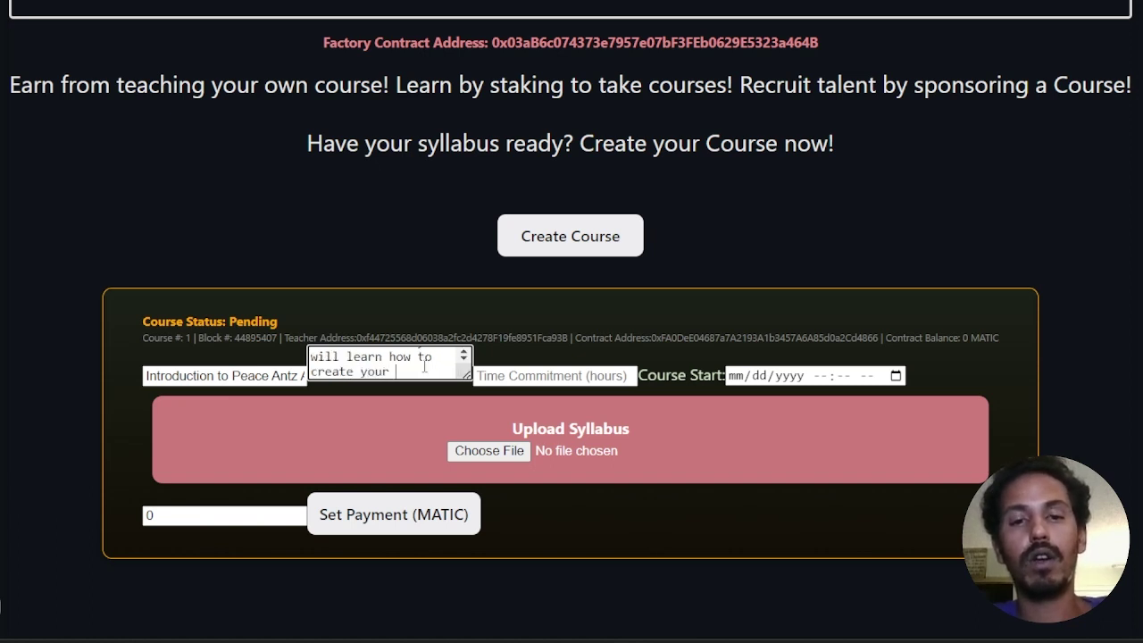
text( own c)
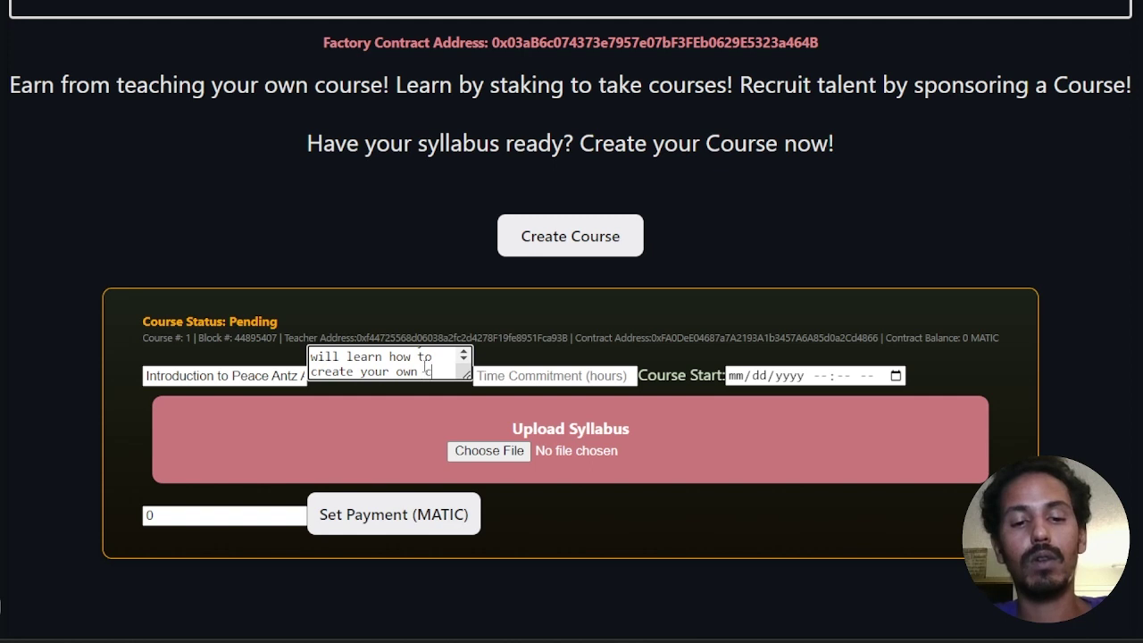
text(ourse. Or)
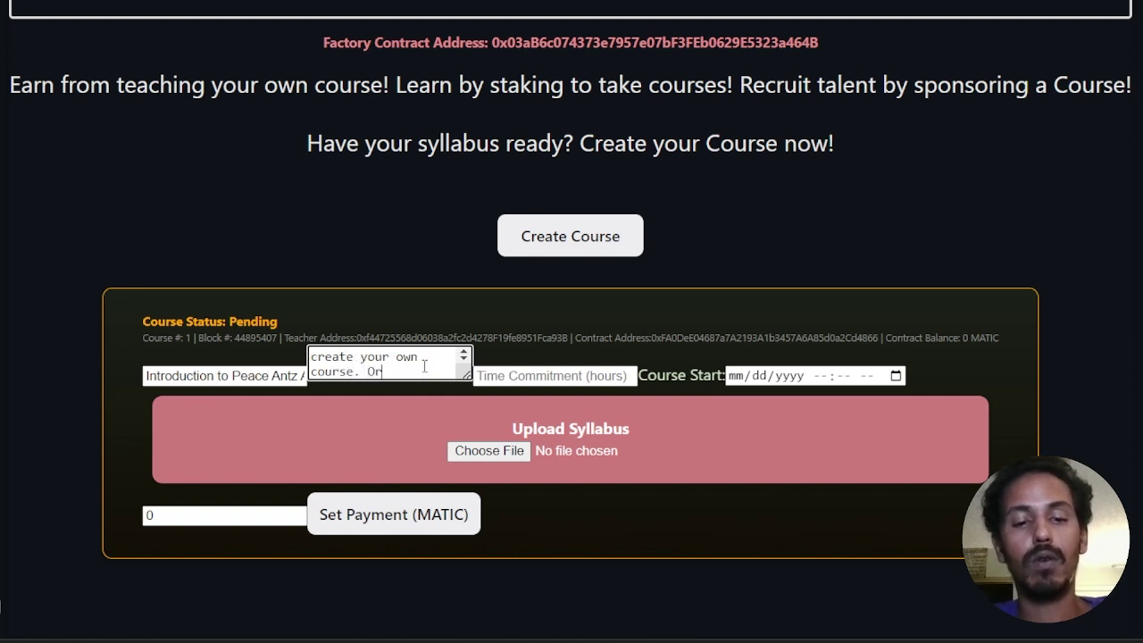
text(, if)
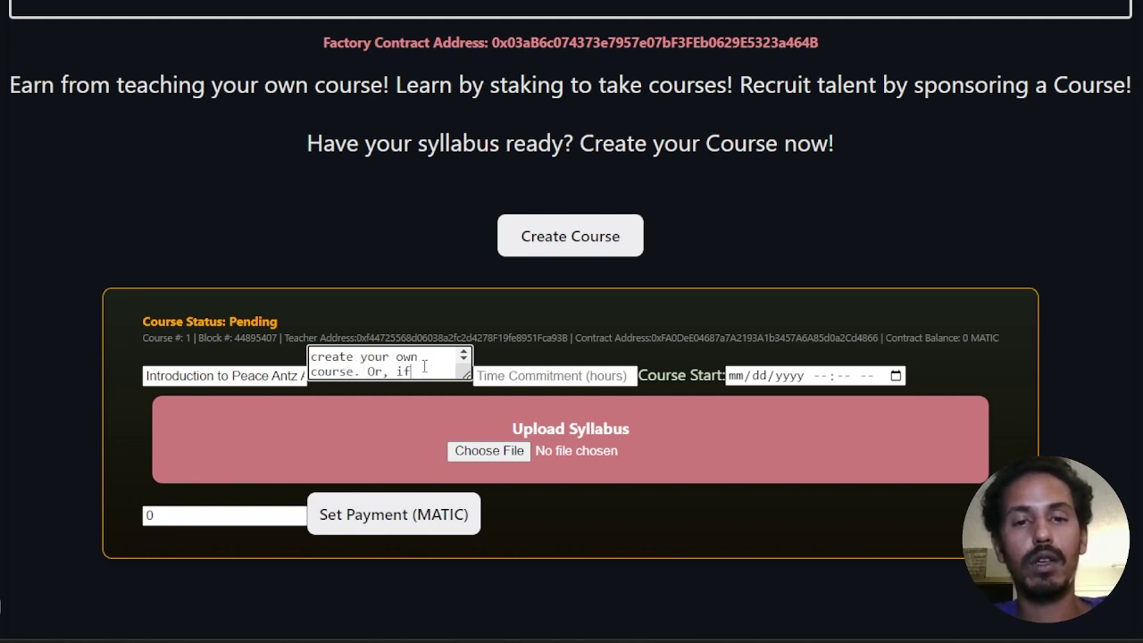
text( you are )
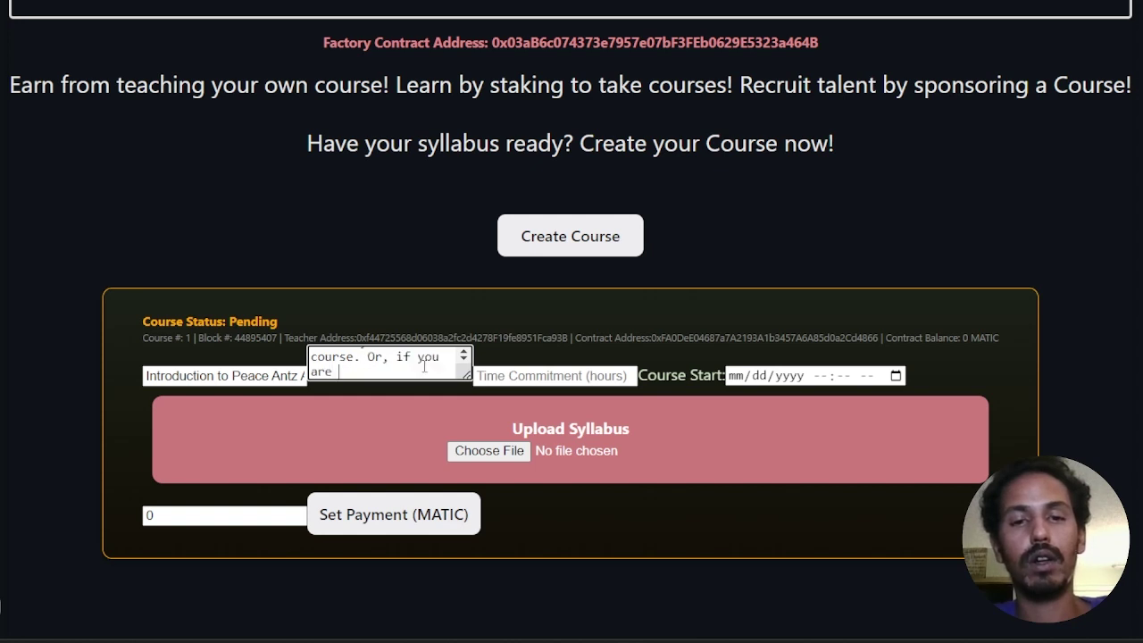
text(a sponsor o)
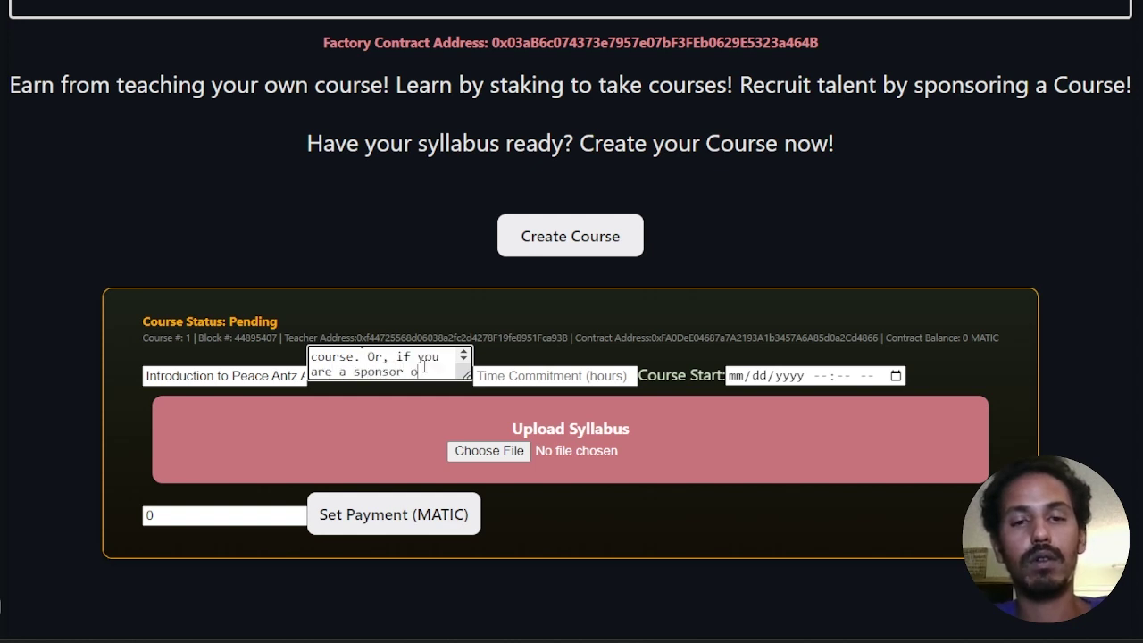
text(tudent)
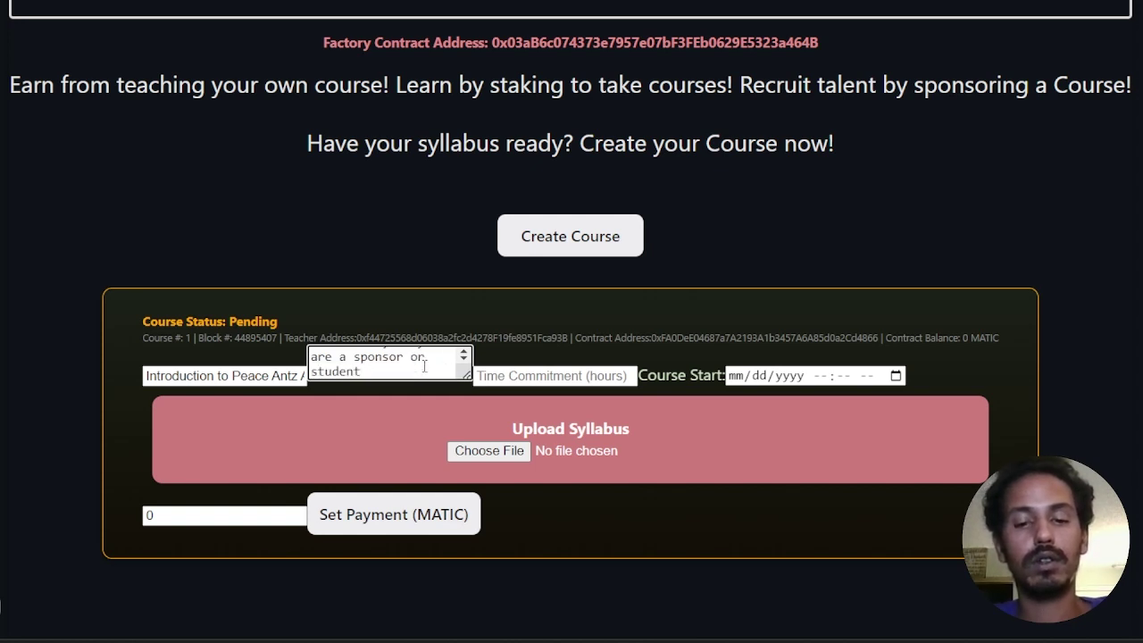
text( (or both)
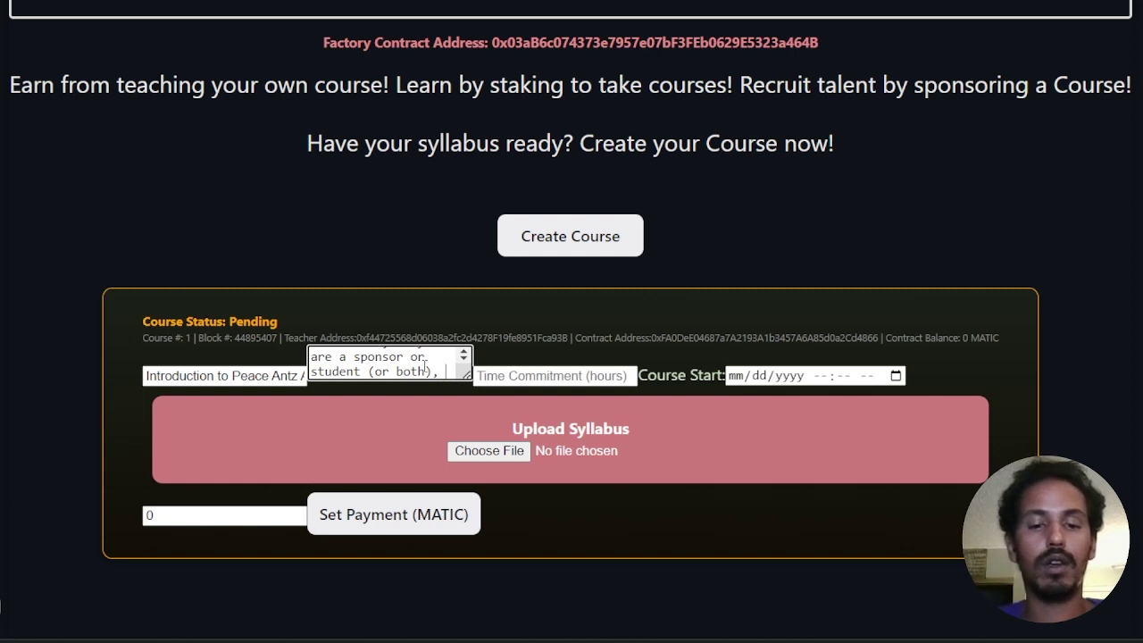
text(), you w)
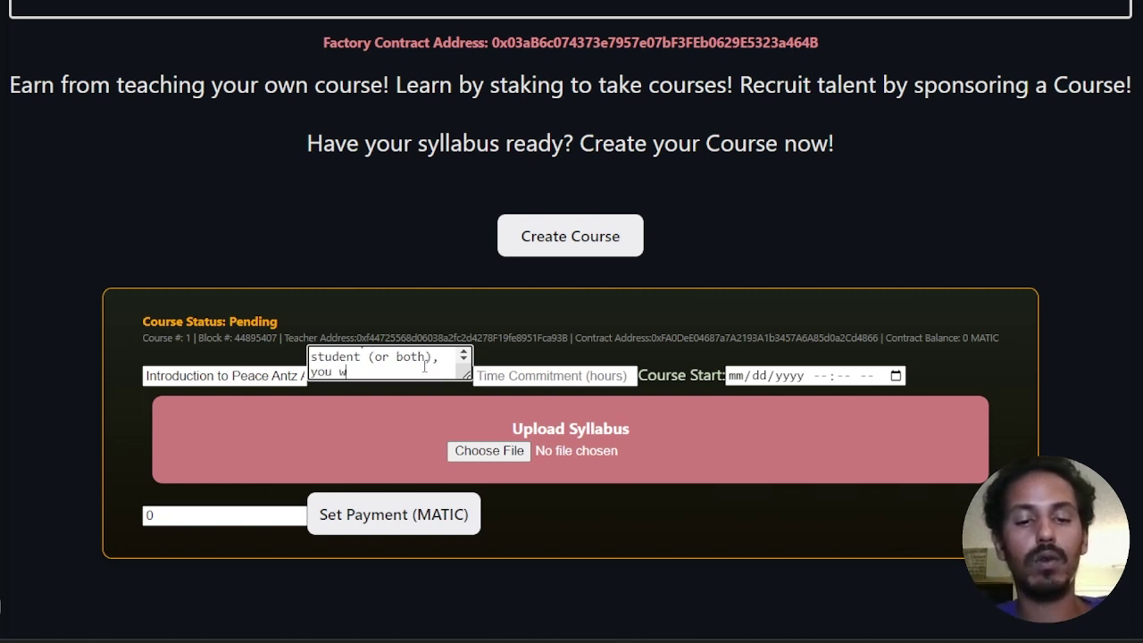
text(ill learn h)
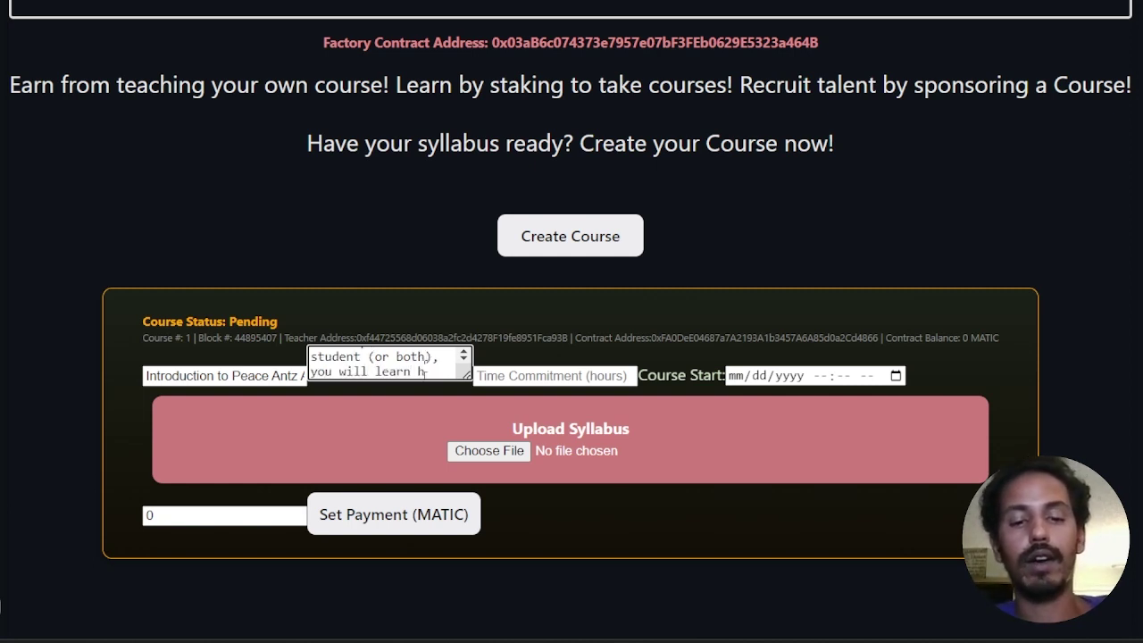
text(ow to enroll)
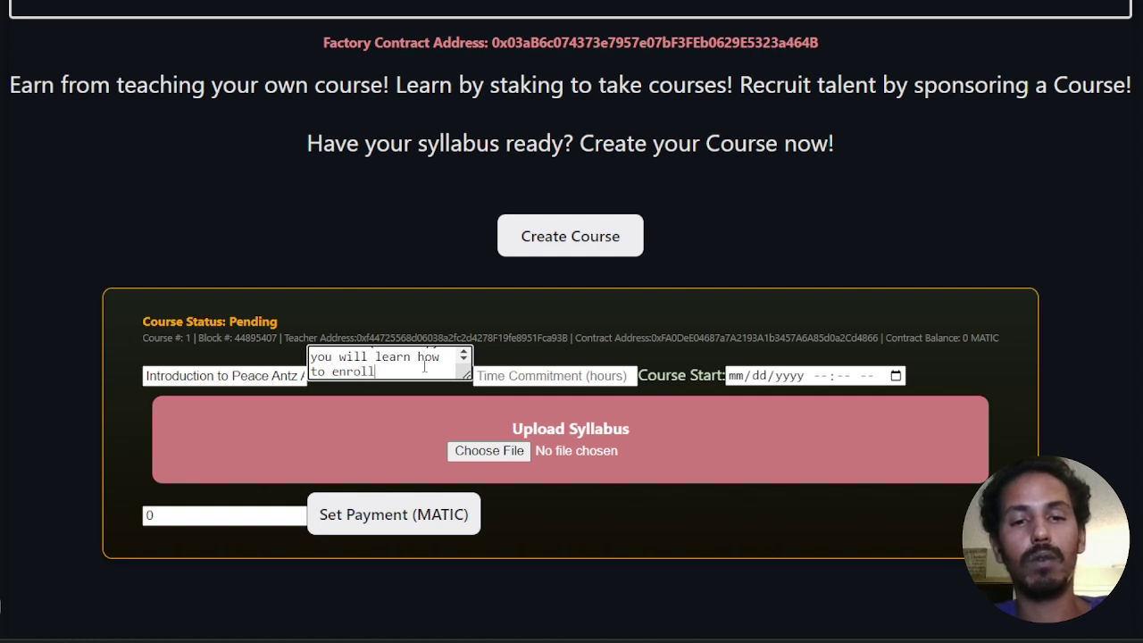
text( or sponsor a)
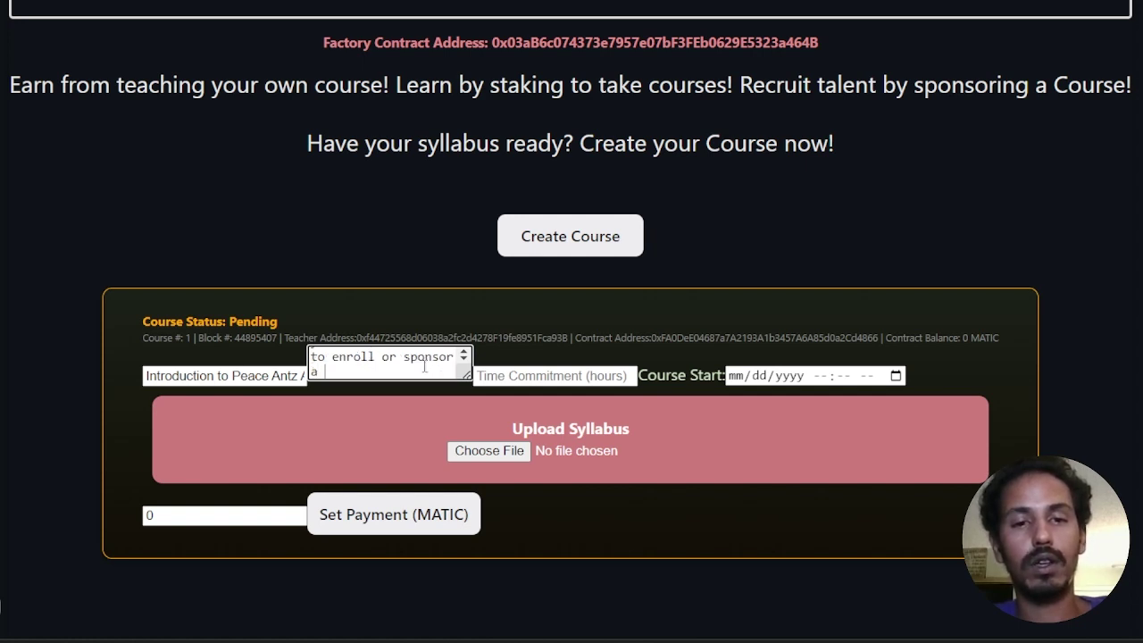
key(BackSpace)
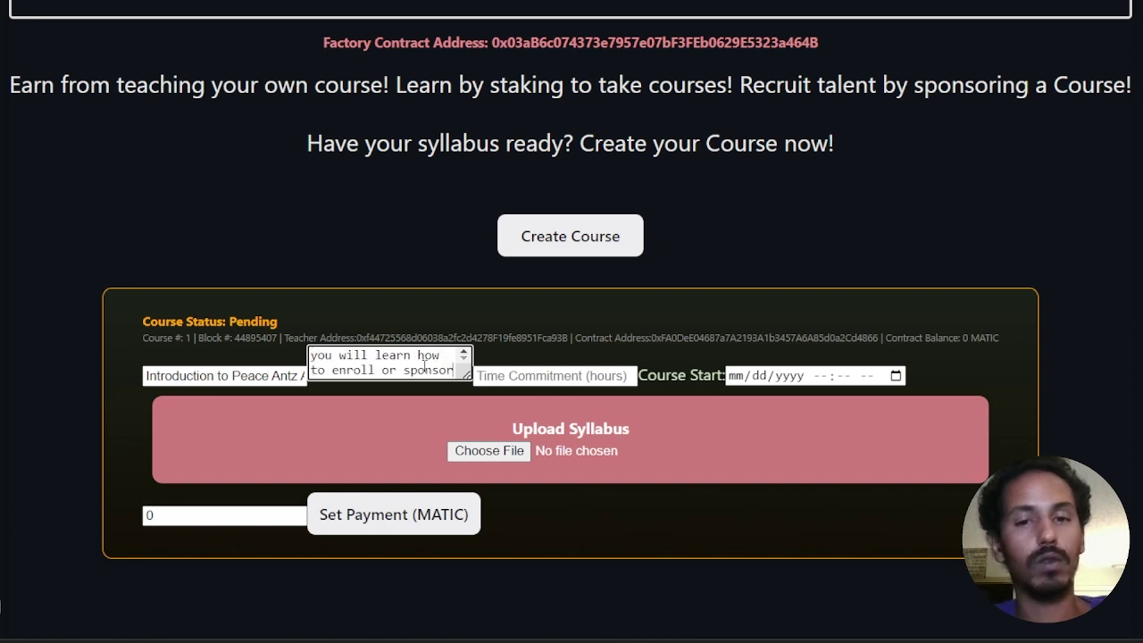
text(.)
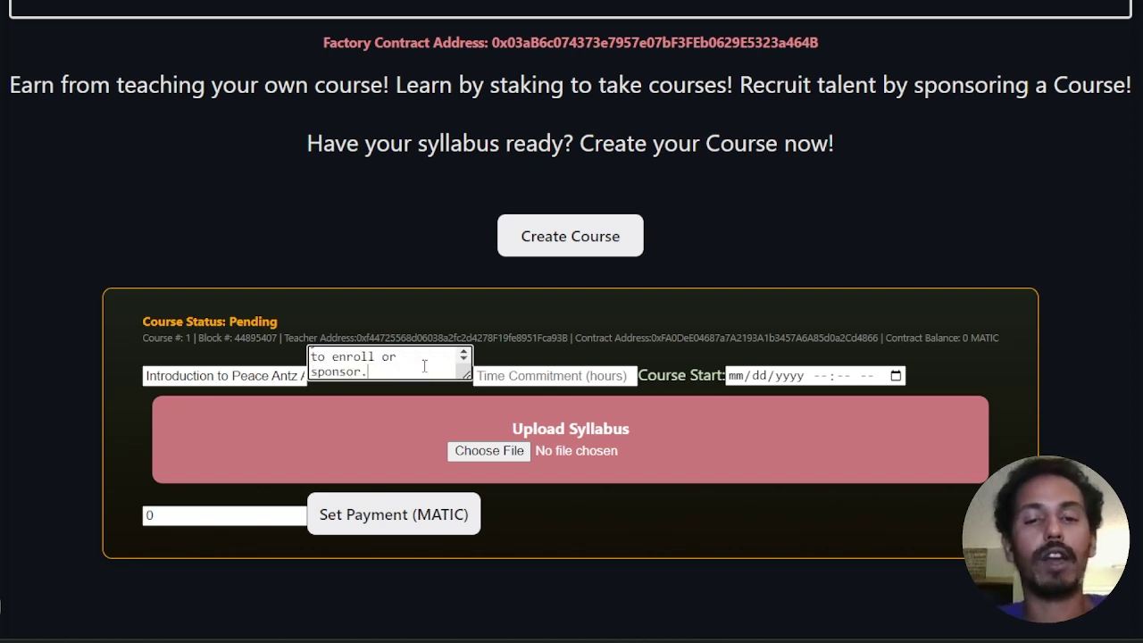
Step: Enter a 0.5-hour time commitment and pick July 12 as the course start date
click(505, 375)
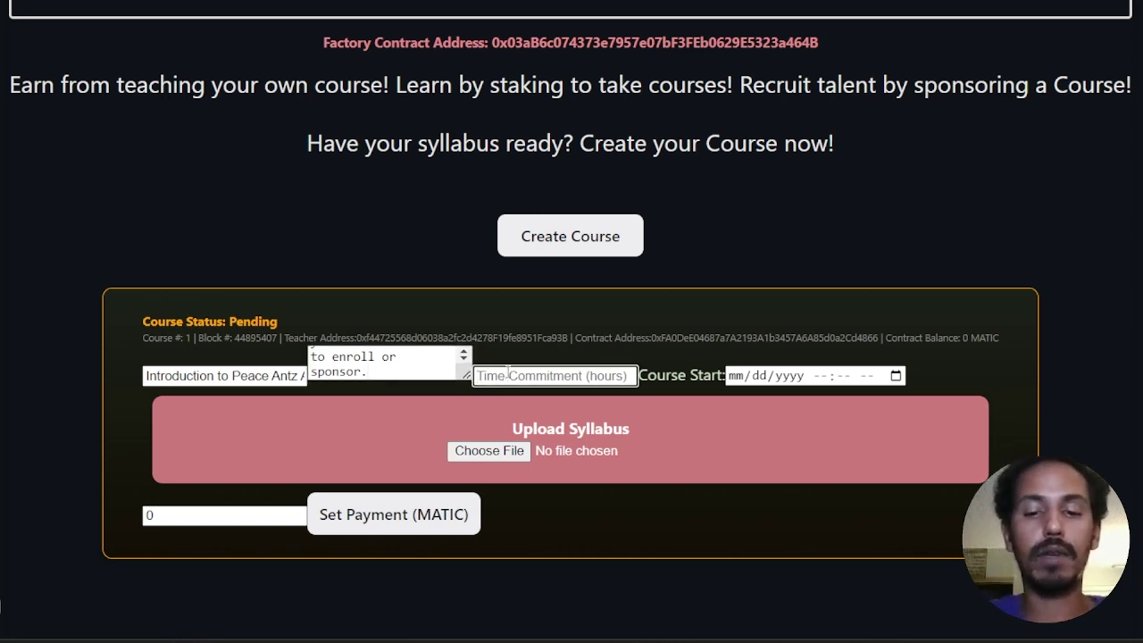
text(0.5)
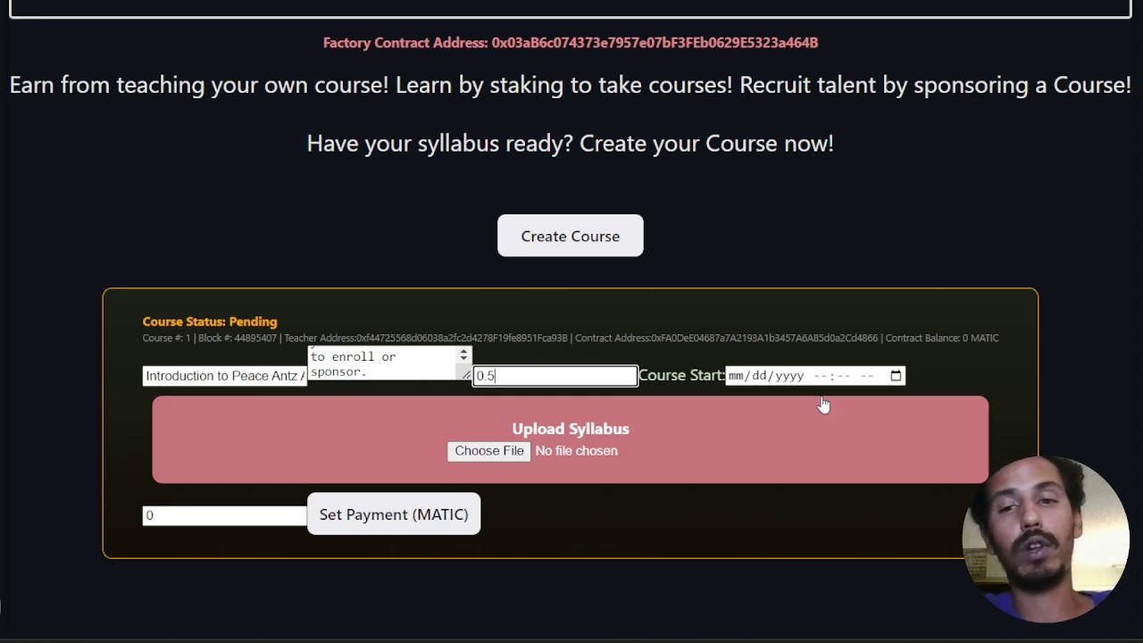
click(895, 376)
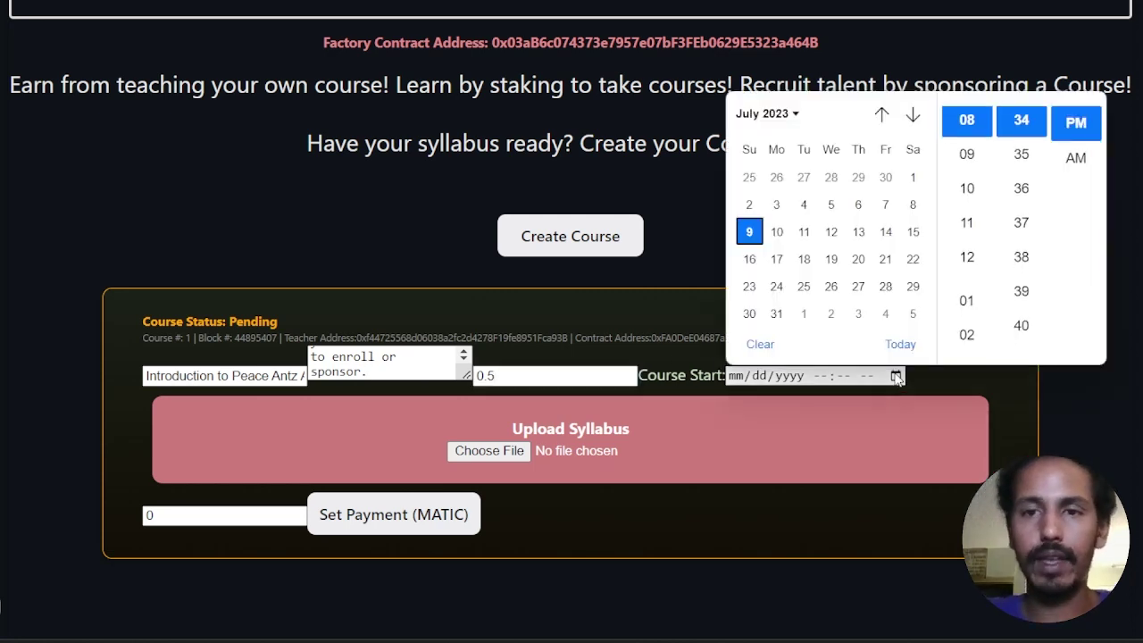
click(831, 232)
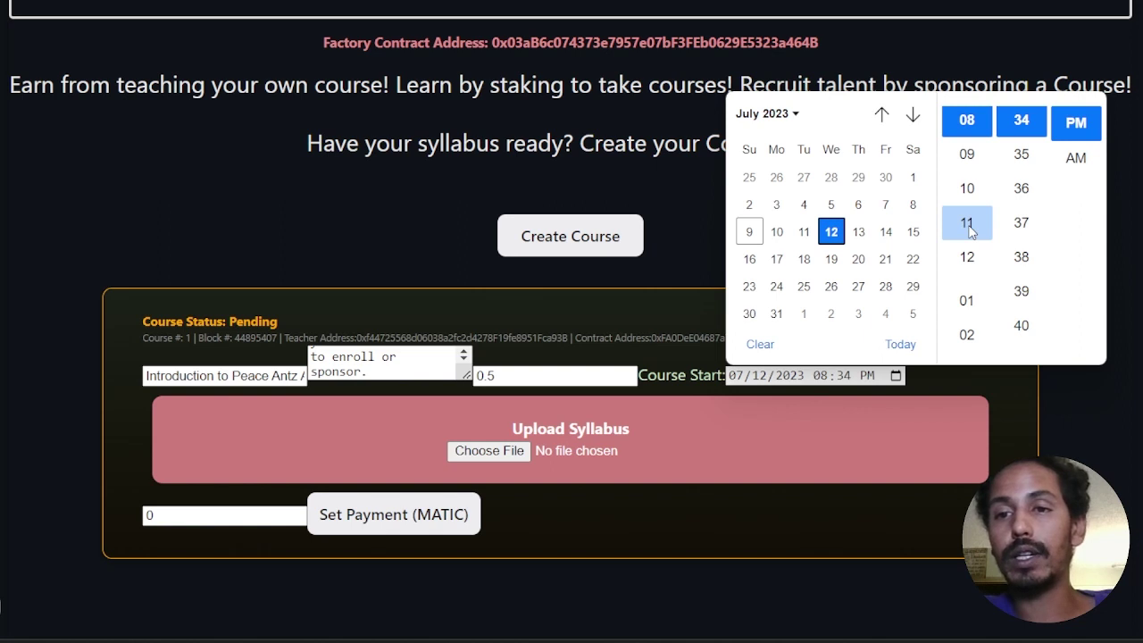
Step: Set the course start time to 07:00 PM
scroll(969, 259, down, 3)
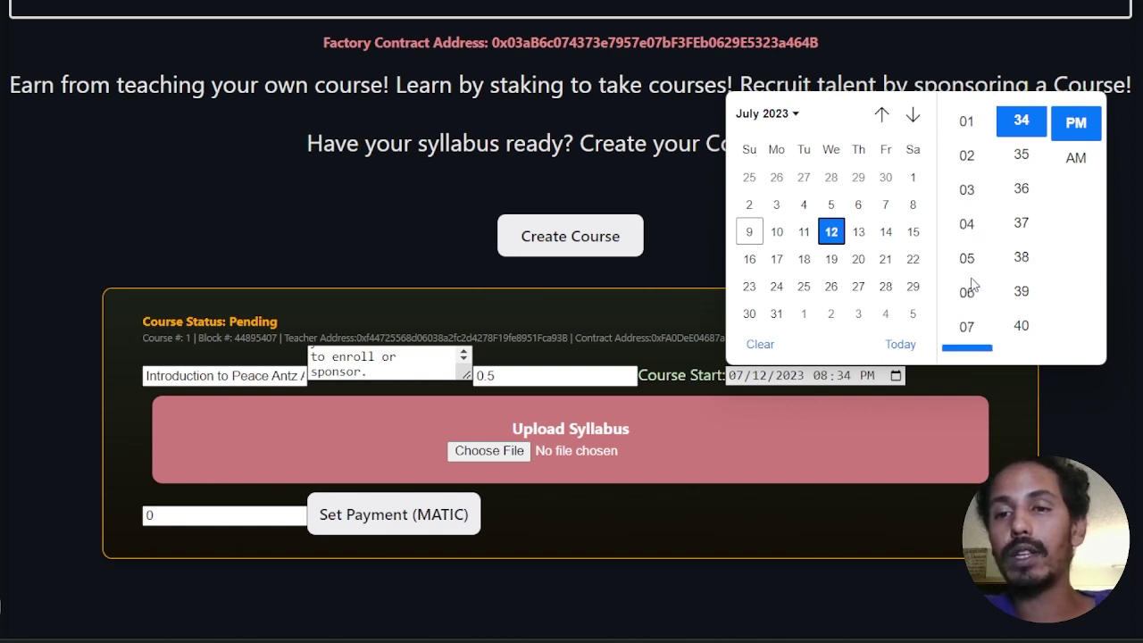
scroll(970, 300, down, 1)
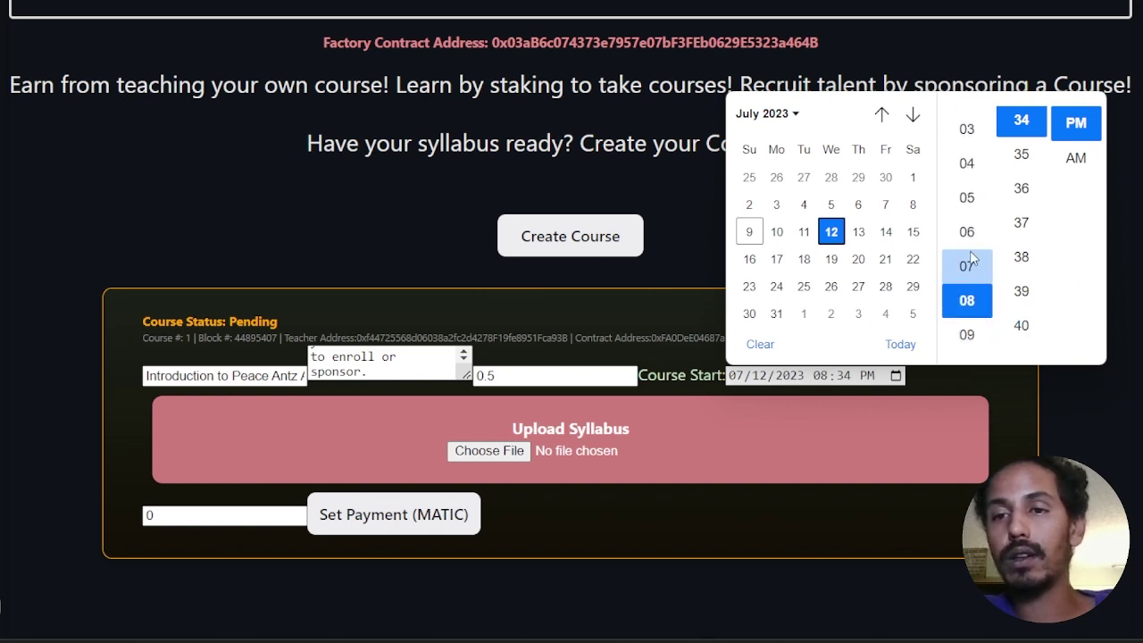
click(972, 276)
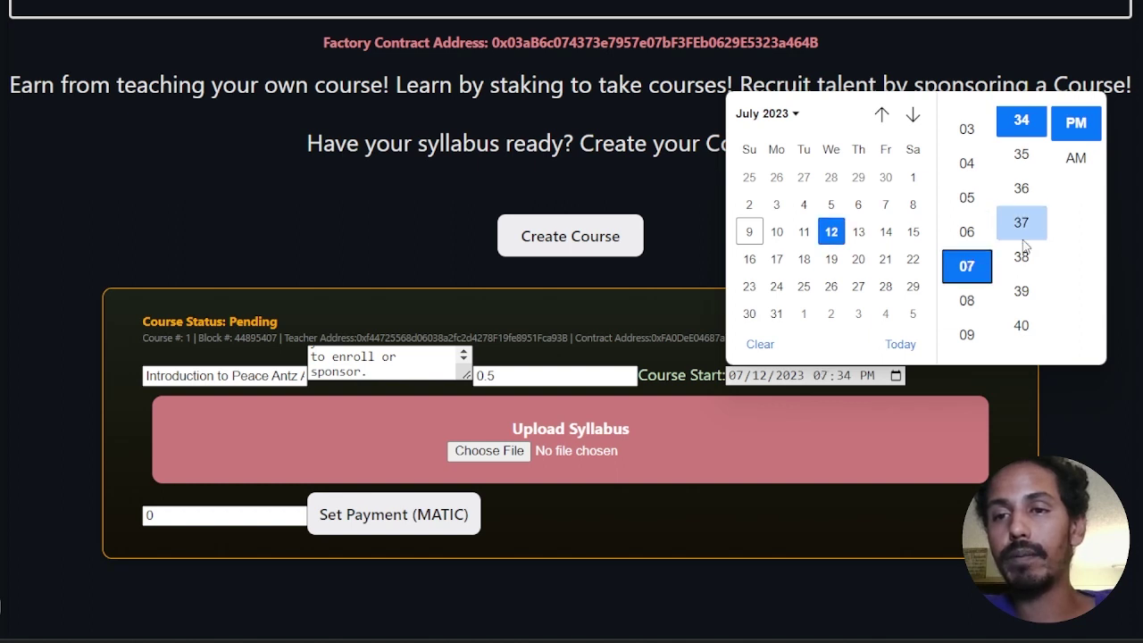
scroll(1023, 246, down, 4)
scroll(1023, 247, up, 20)
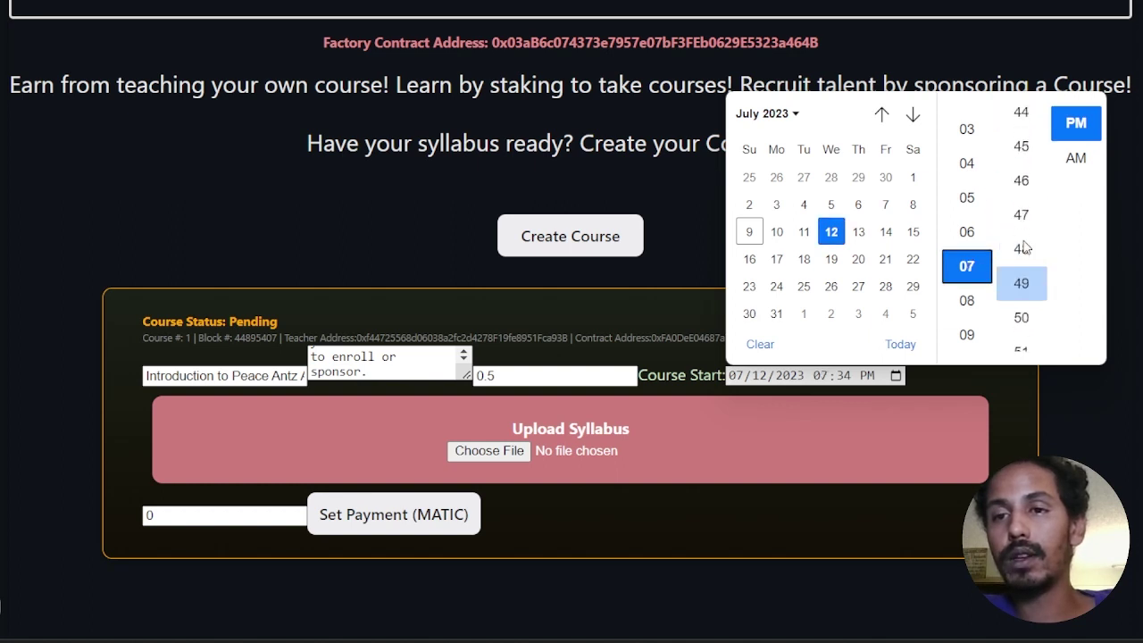
scroll(1027, 254, up, 18)
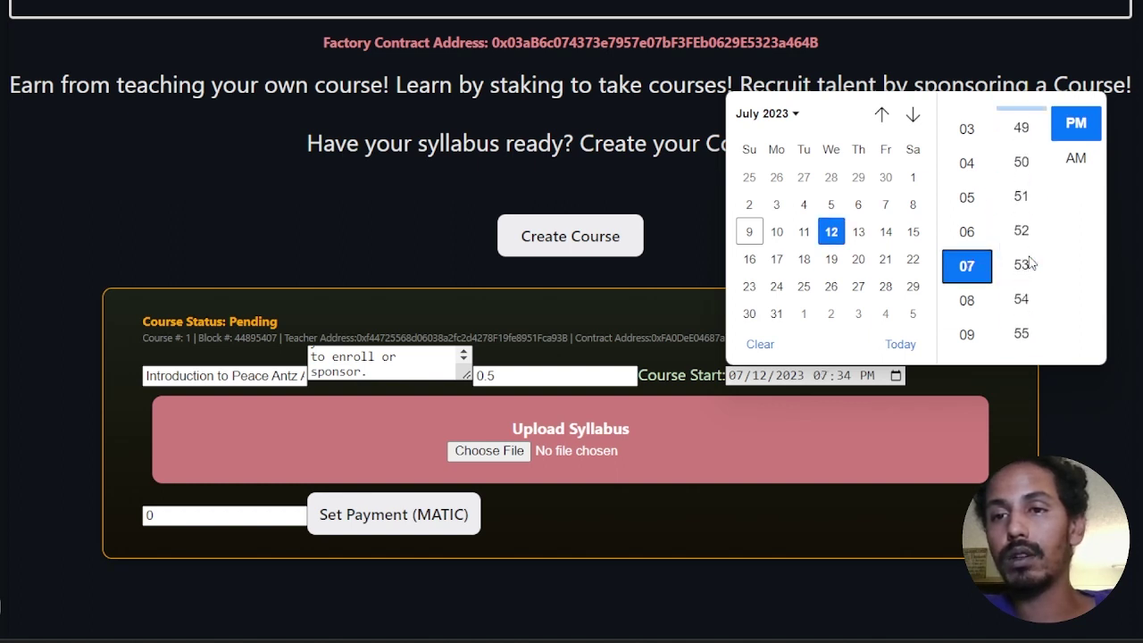
scroll(1023, 250, down, 2)
click(1021, 287)
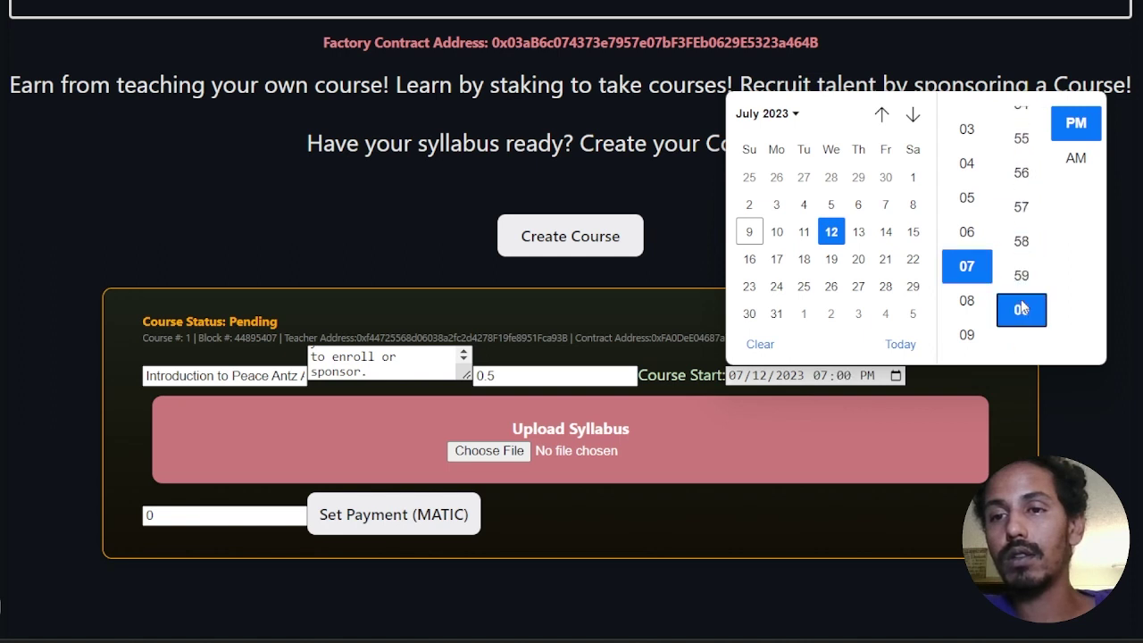
click(1075, 123)
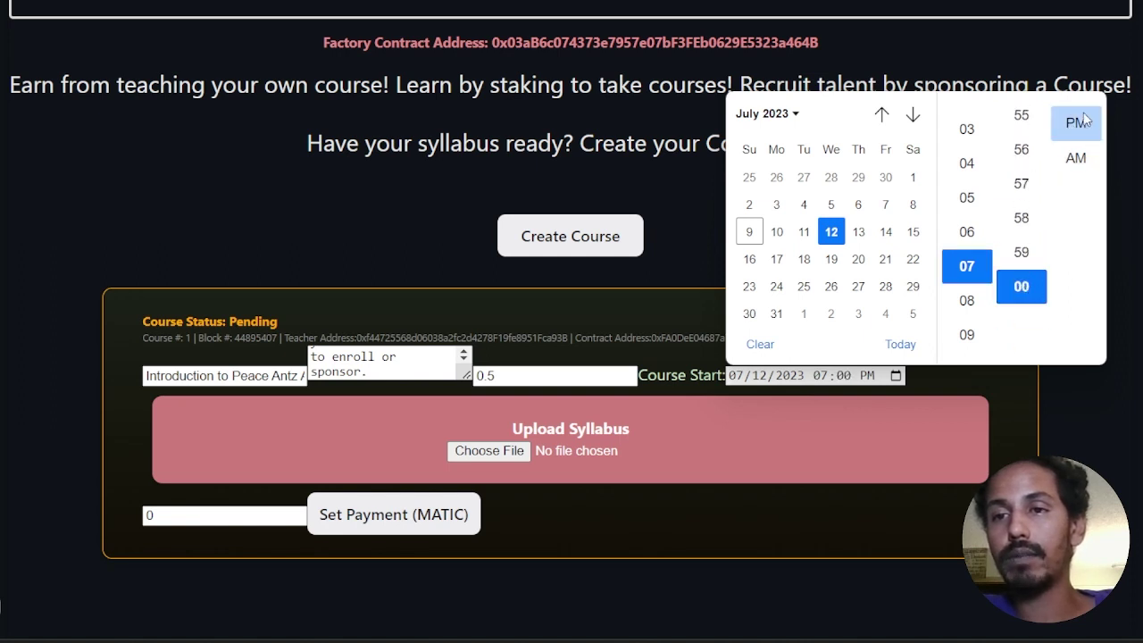
click(949, 382)
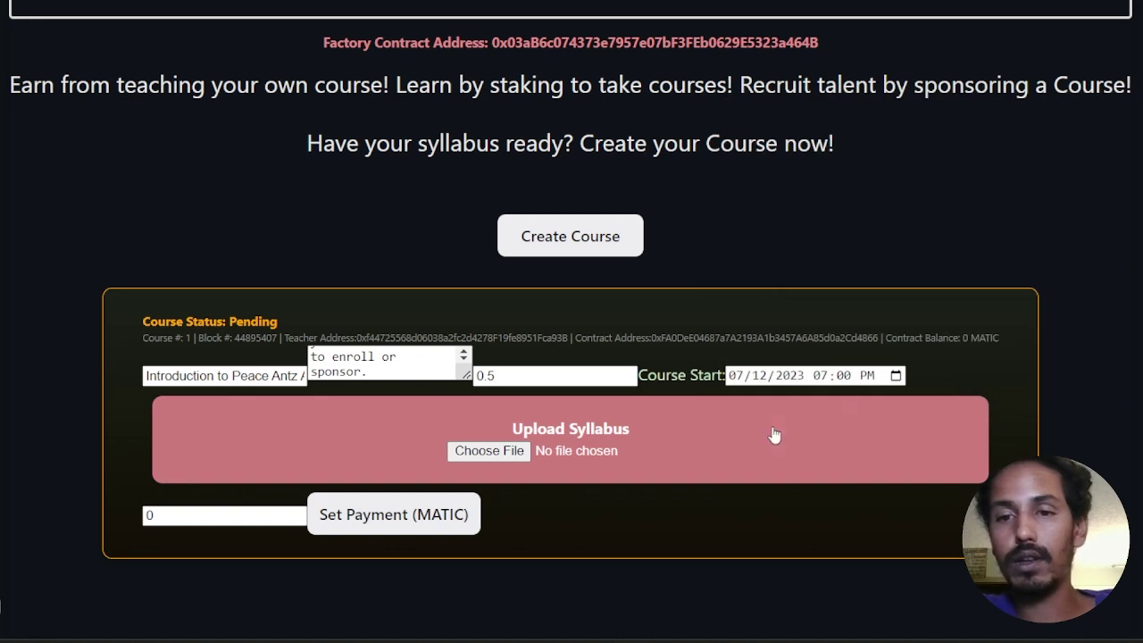
Step: Attach the course syllabus PDF under Upload Syllabus
click(505, 452)
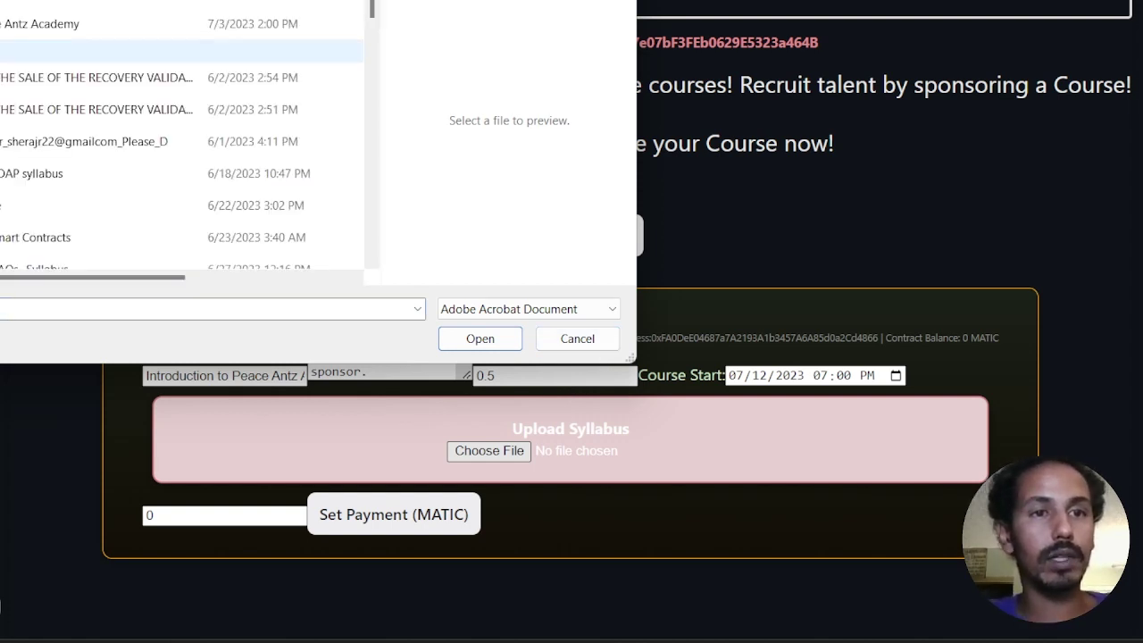
click(2, 25)
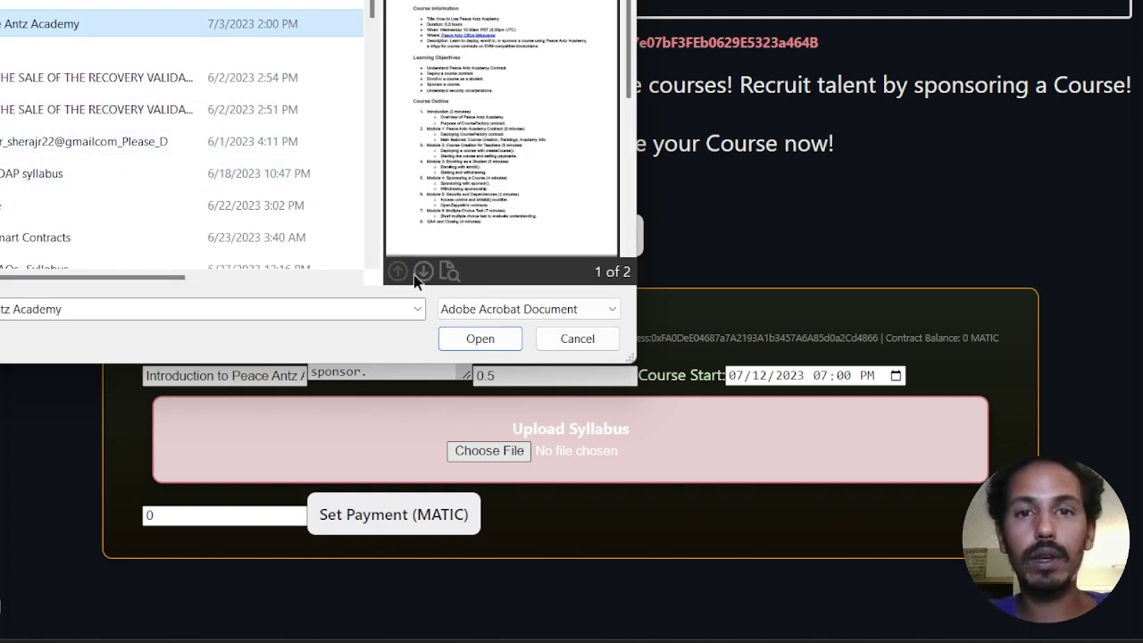
click(480, 339)
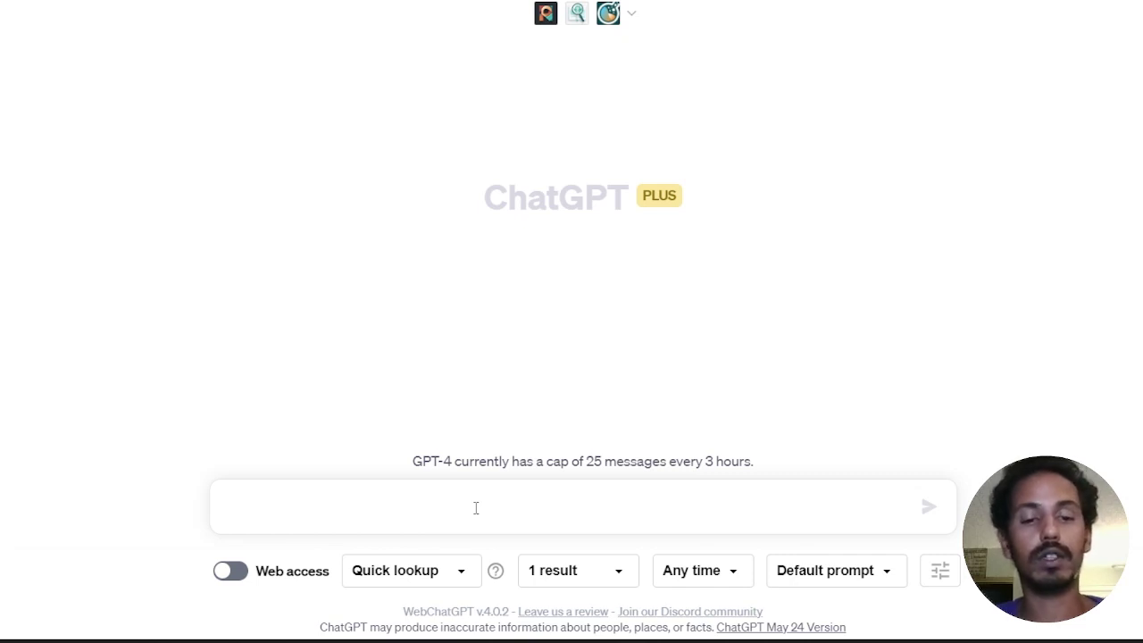
Step: Begin the ChatGPT prompt asking for a syllabus for my course, with details to follow
text(Write )
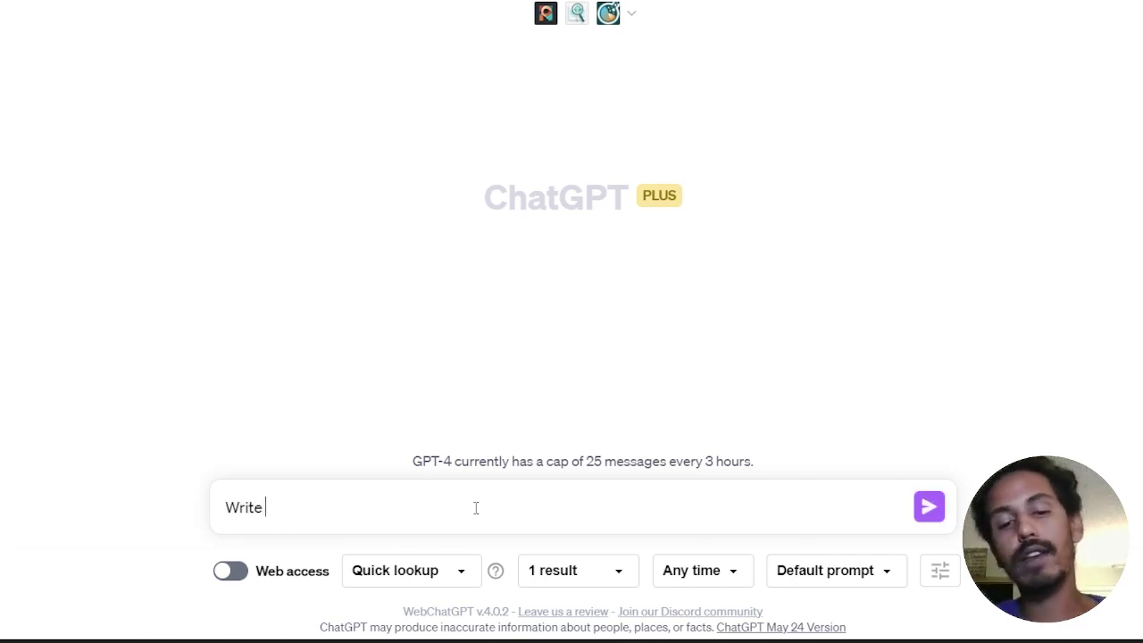
text(me a syll)
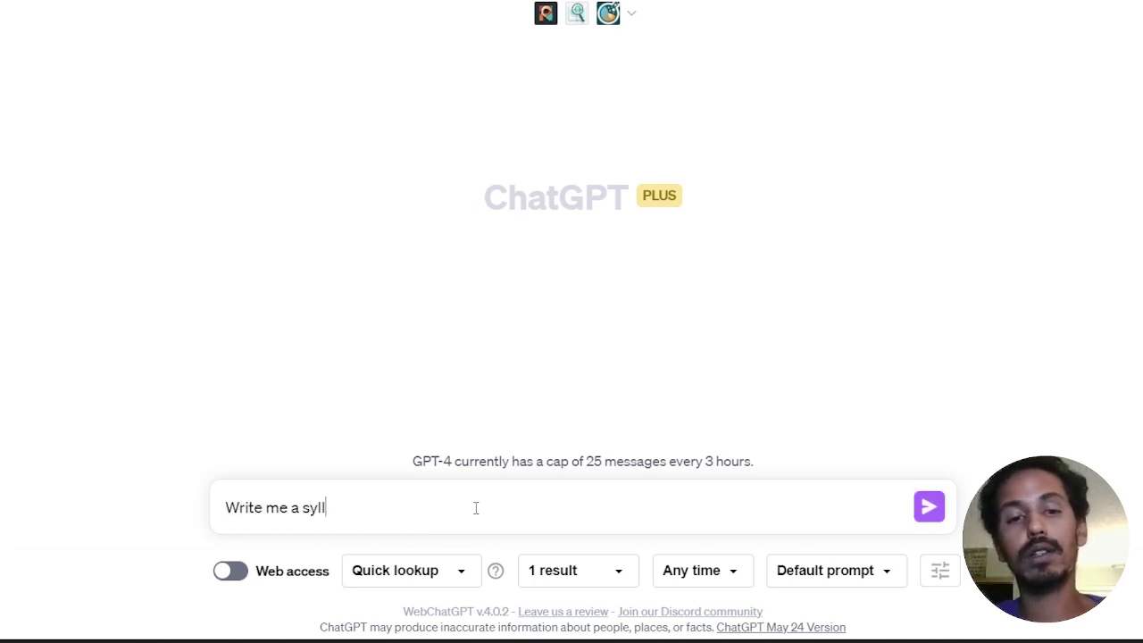
text(abus for how )
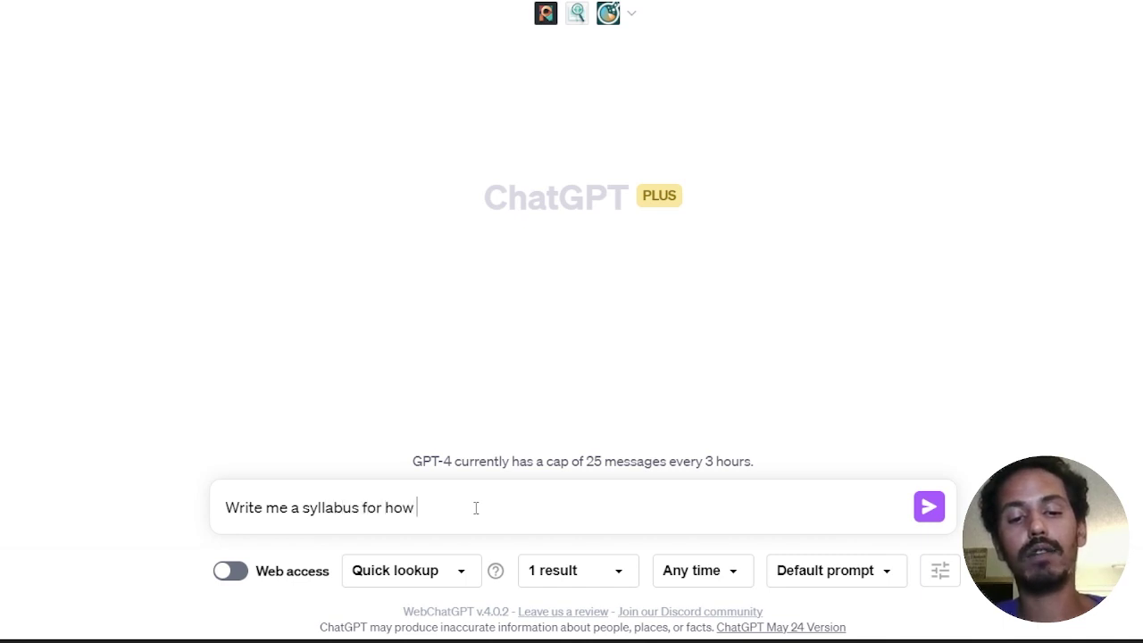
text(to)
key(BackSpace)
key(BackSpace)
key(BackSpace)
key(BackSpace)
key(BackSpace)
key(BackSpace)
key(BackSpace)
key(BackSpace)
key(BackSpace)
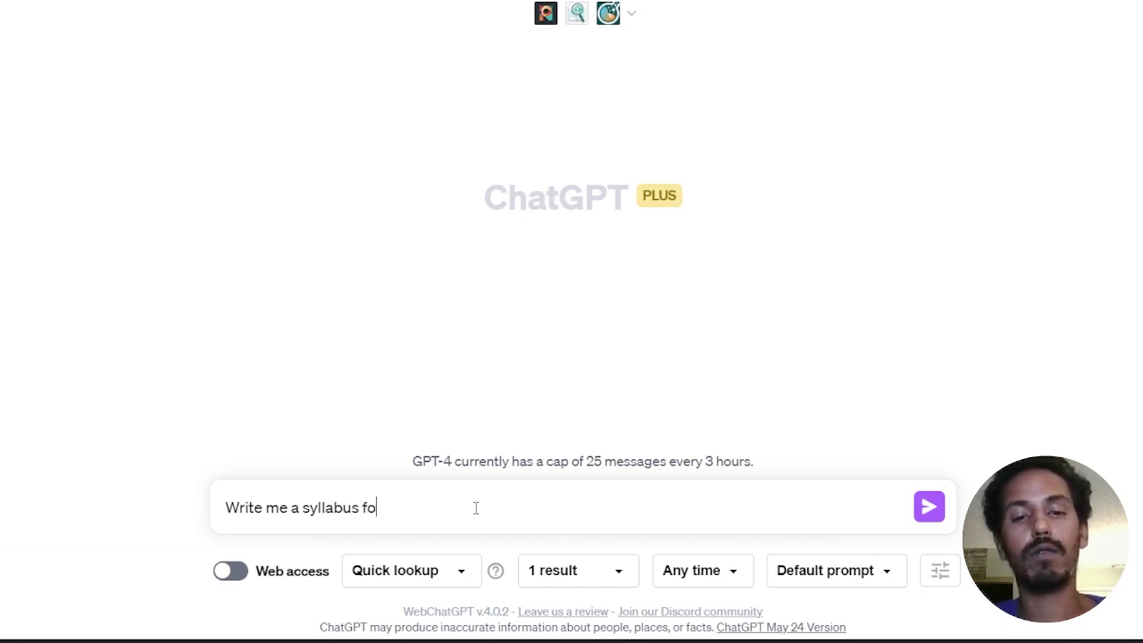
text(or m)
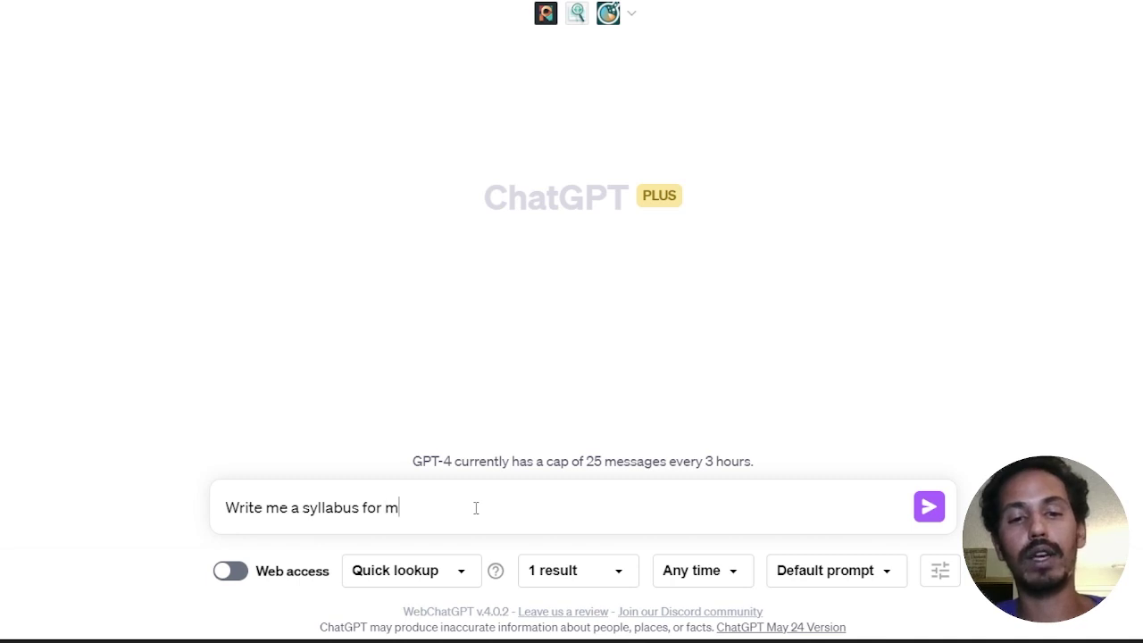
text(y course:)
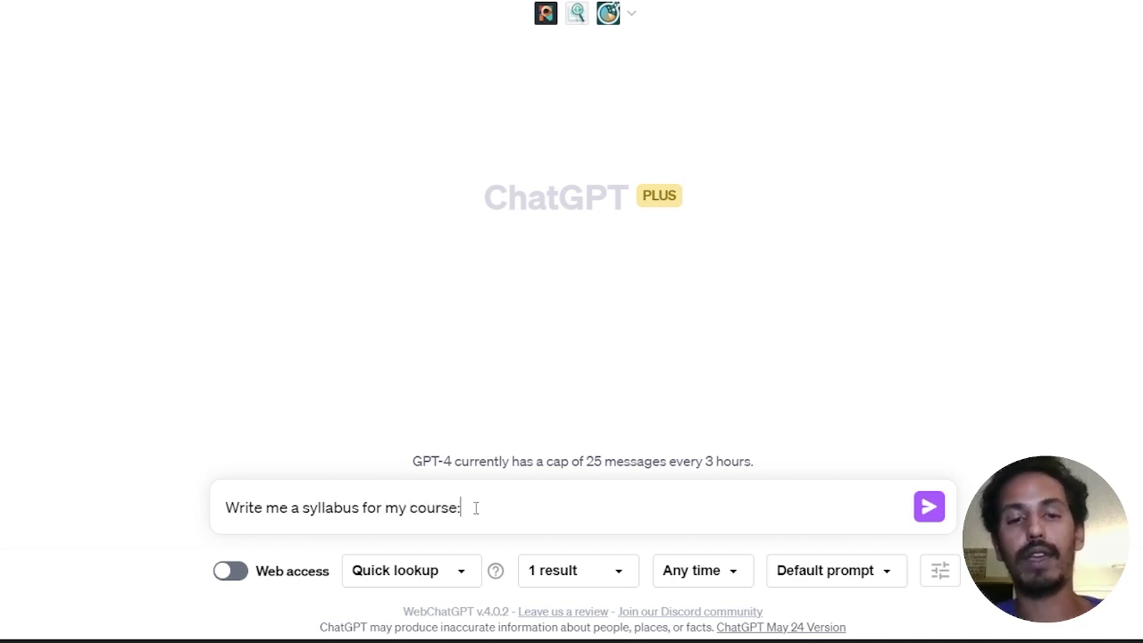
key(BackSpace)
text(, ht)
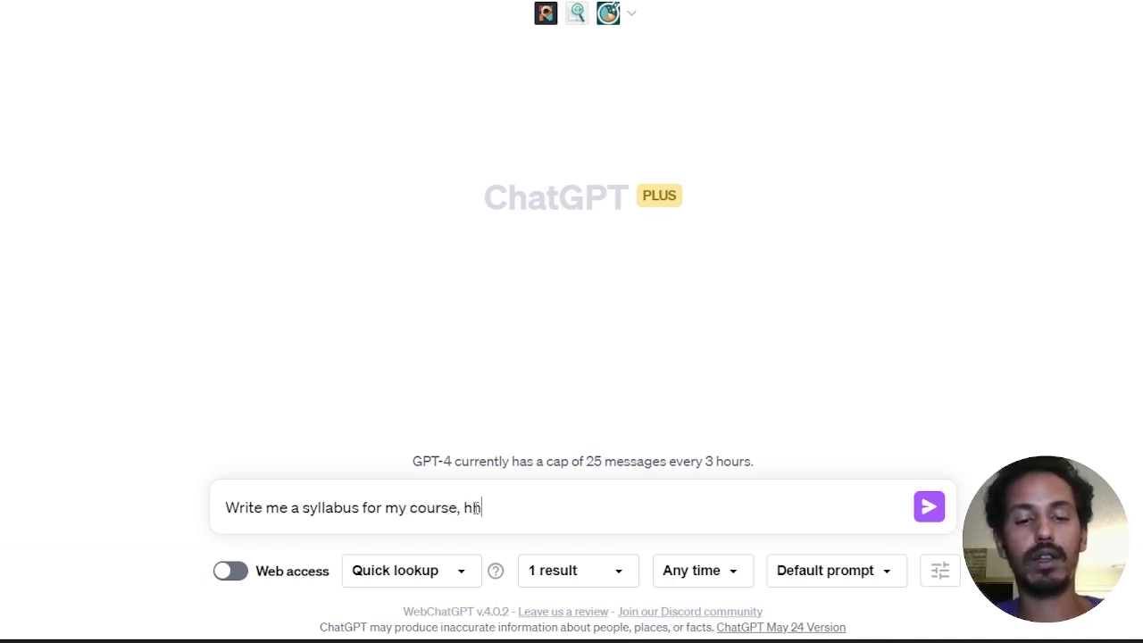
key(BackSpace)
text(ere are the details:)
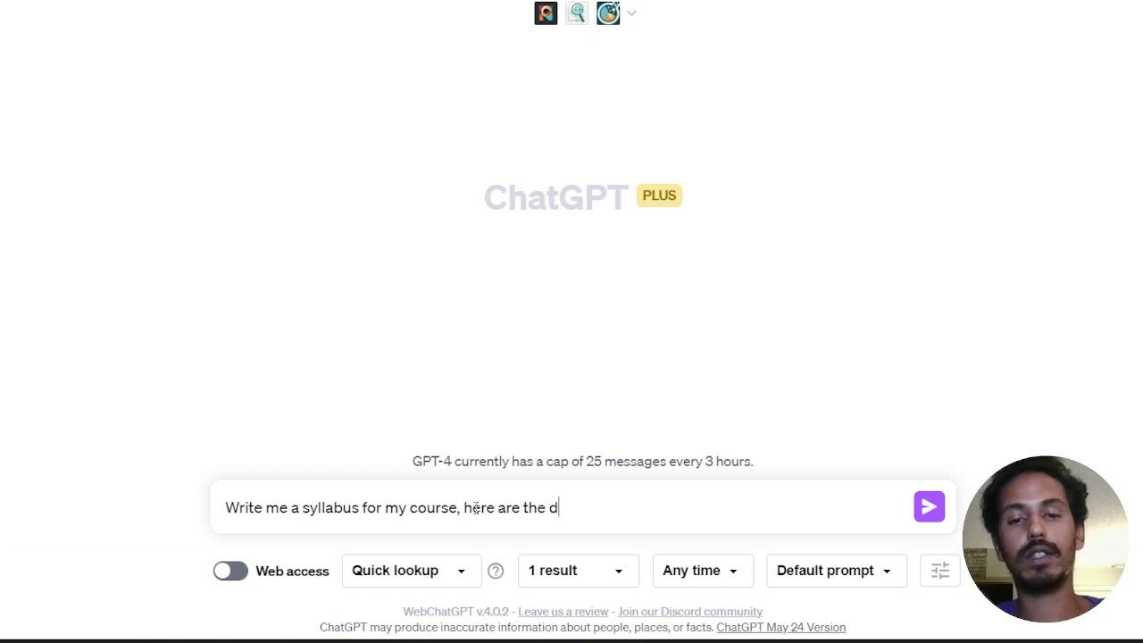
key(shift+Return)
key(shift+Return)
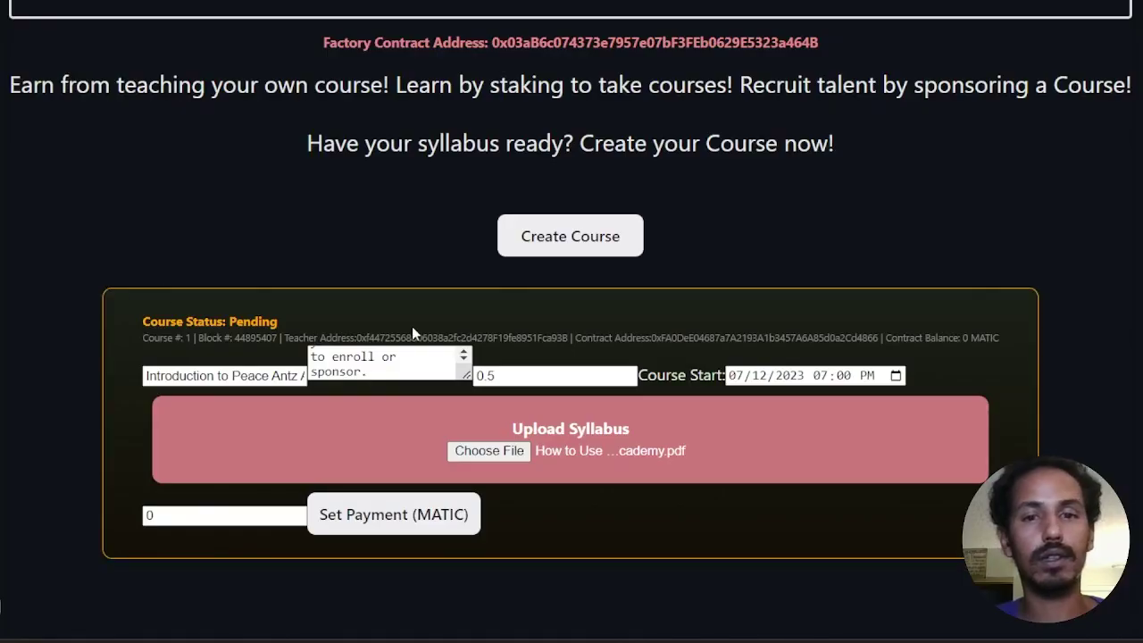
Step: Copy the course name and description from the course page into the prompt
double_click(223, 375)
key(ctrl+a)
key(ctrl+c)
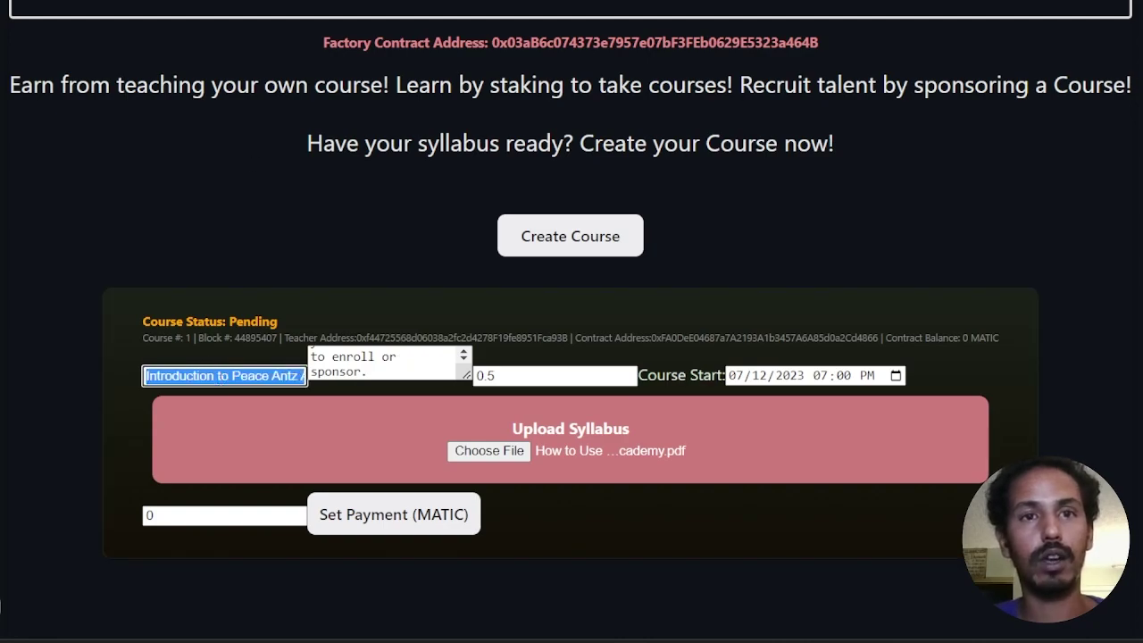
key(alt+Tab)
key(ctrl+v)
key(shift+Return)
key(shift+Return)
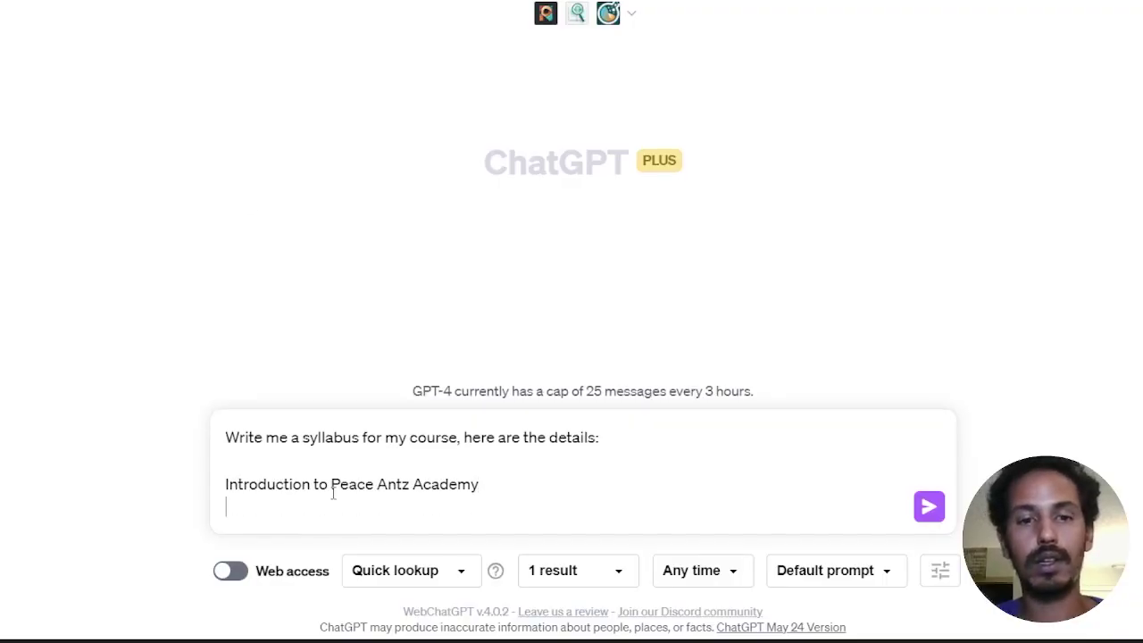
key(alt+Tab)
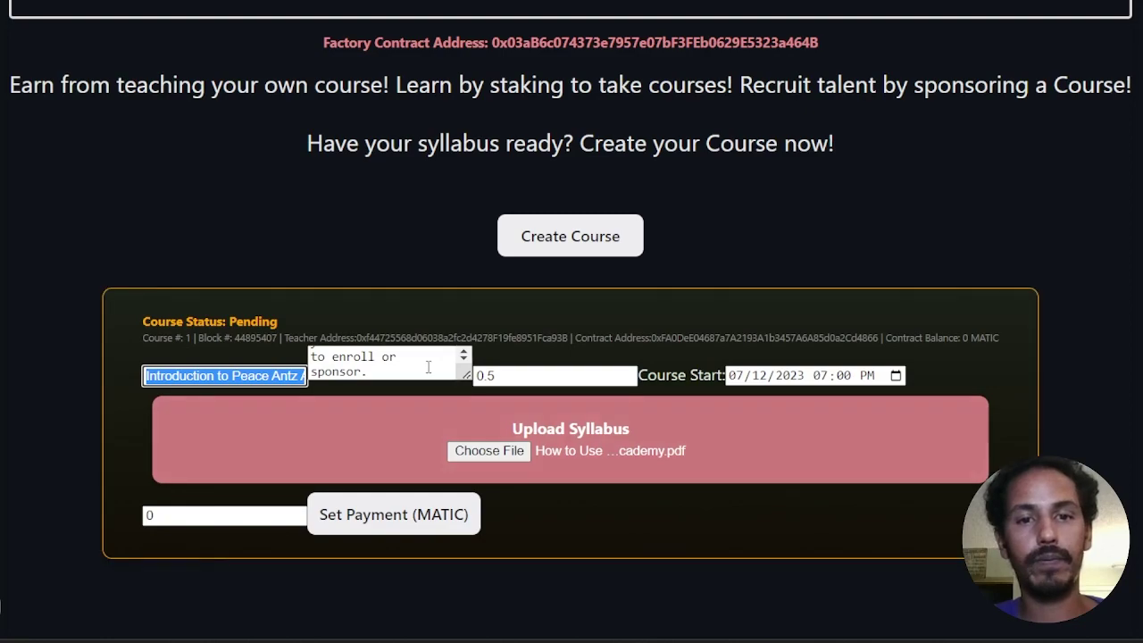
key(Tab)
key(ctrl+c)
key(alt+Tab)
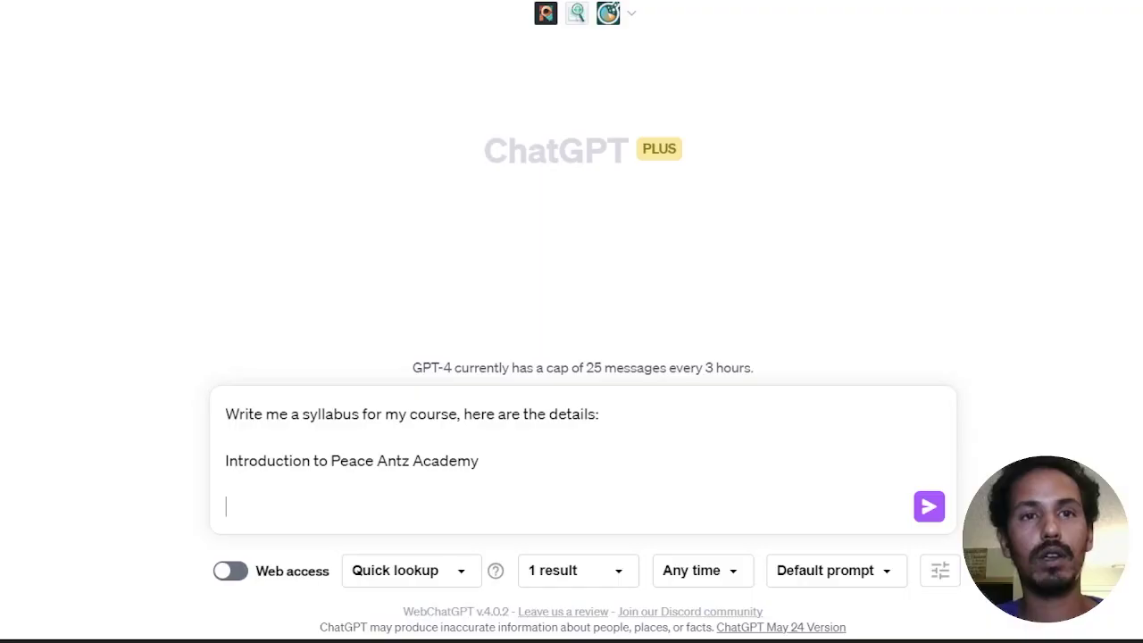
key(ctrl+v)
key(shift+Return)
key(shift+Return)
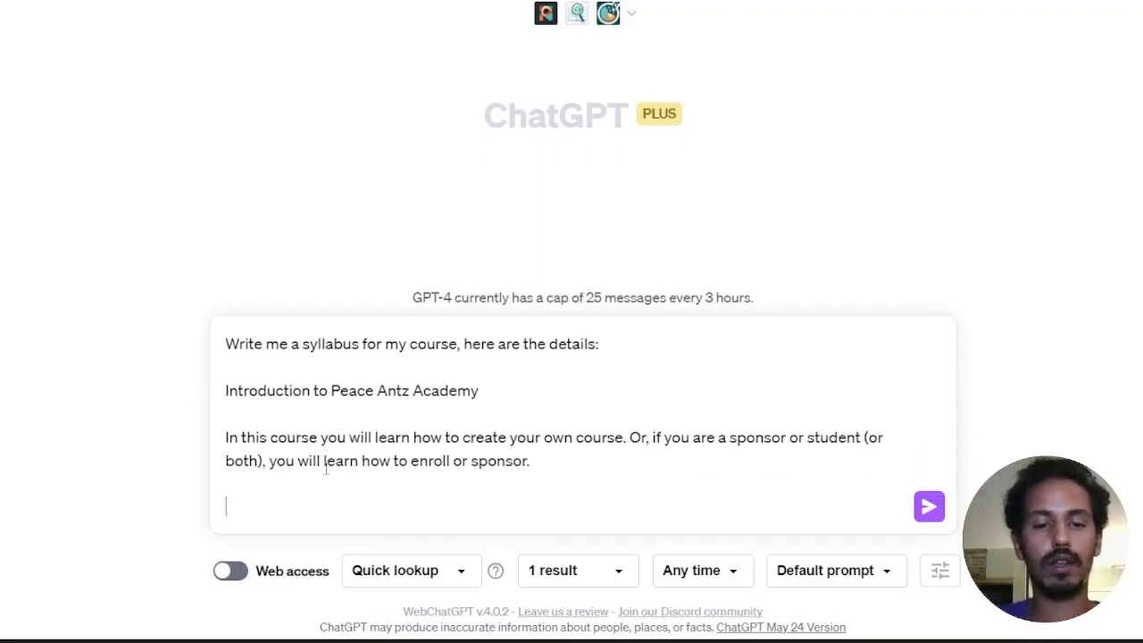
Step: Add 'Time Commitment: 0.5hr' and a 'Course Start Date:' label to the prompt
text(Tome)
key(BackSpace)
key(BackSpace)
key(BackSpace)
text(ime)
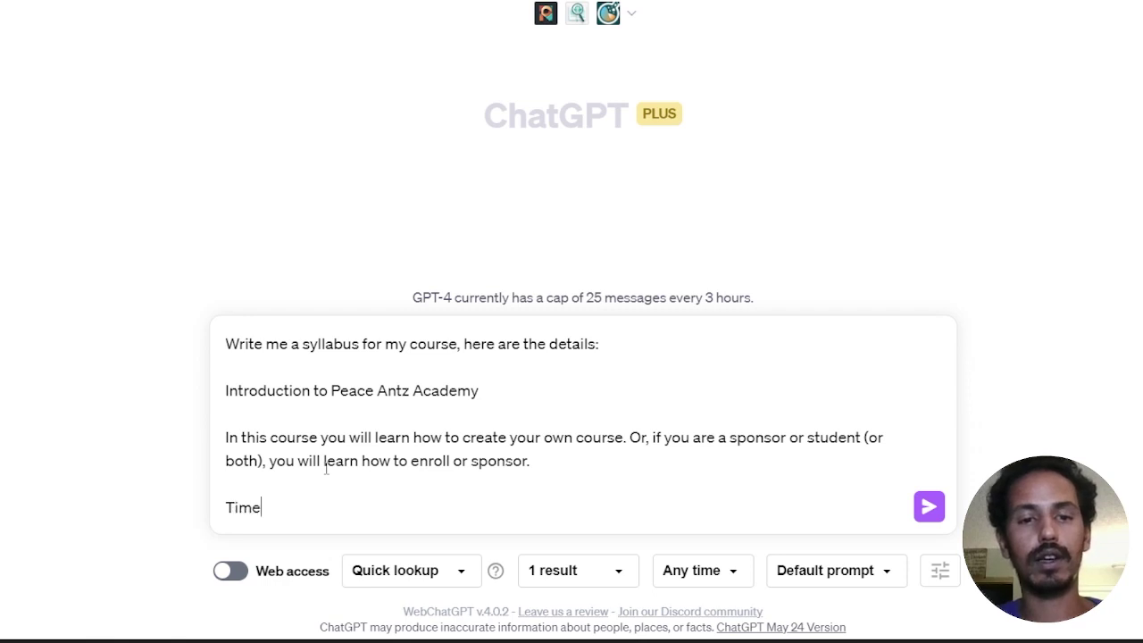
text( Commitment:)
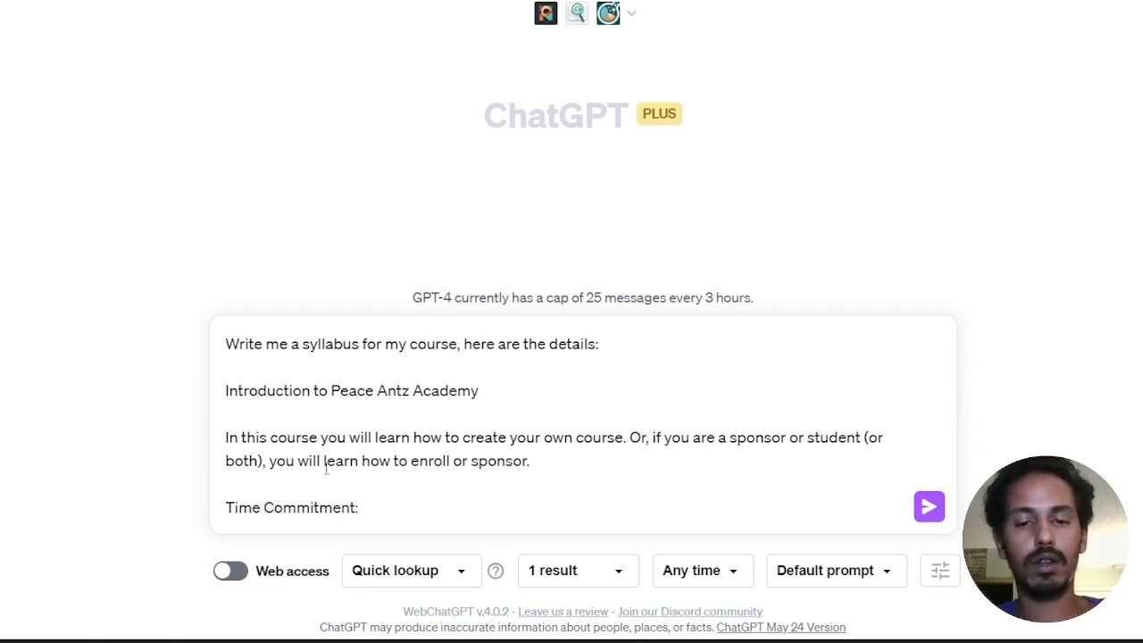
text( 0.5hr)
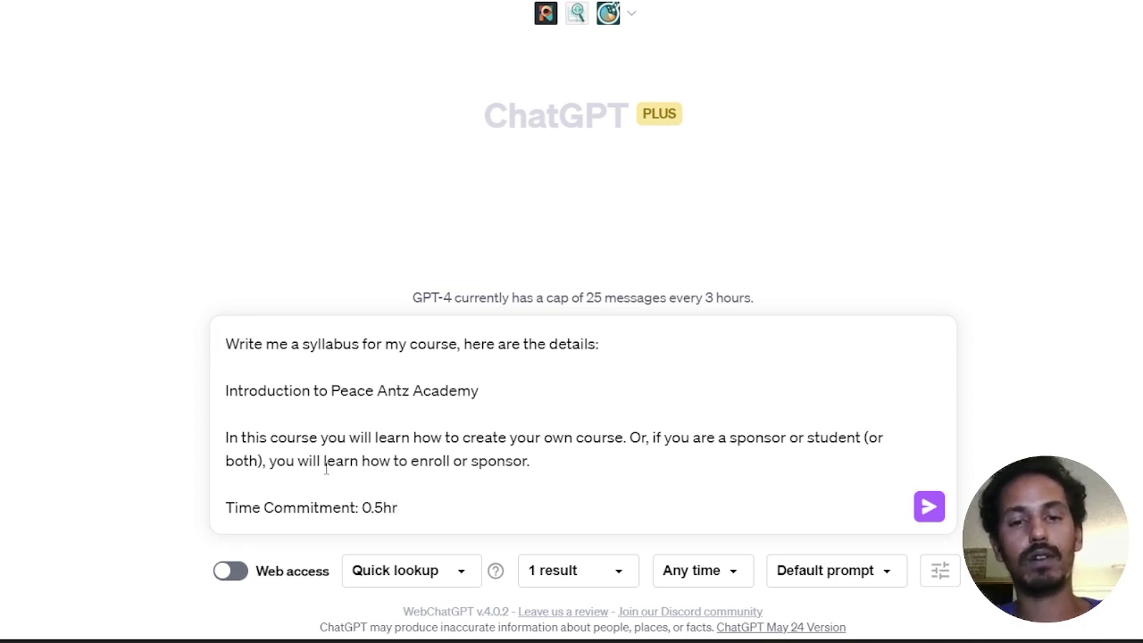
key(shift+Return)
key(shift+Return)
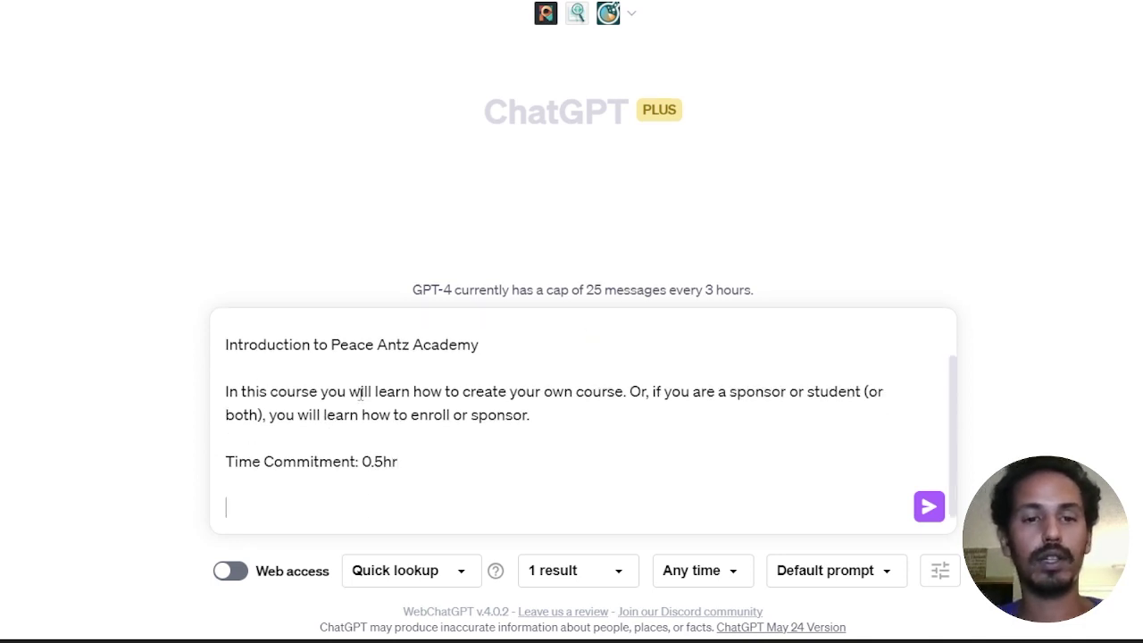
text(Date:)
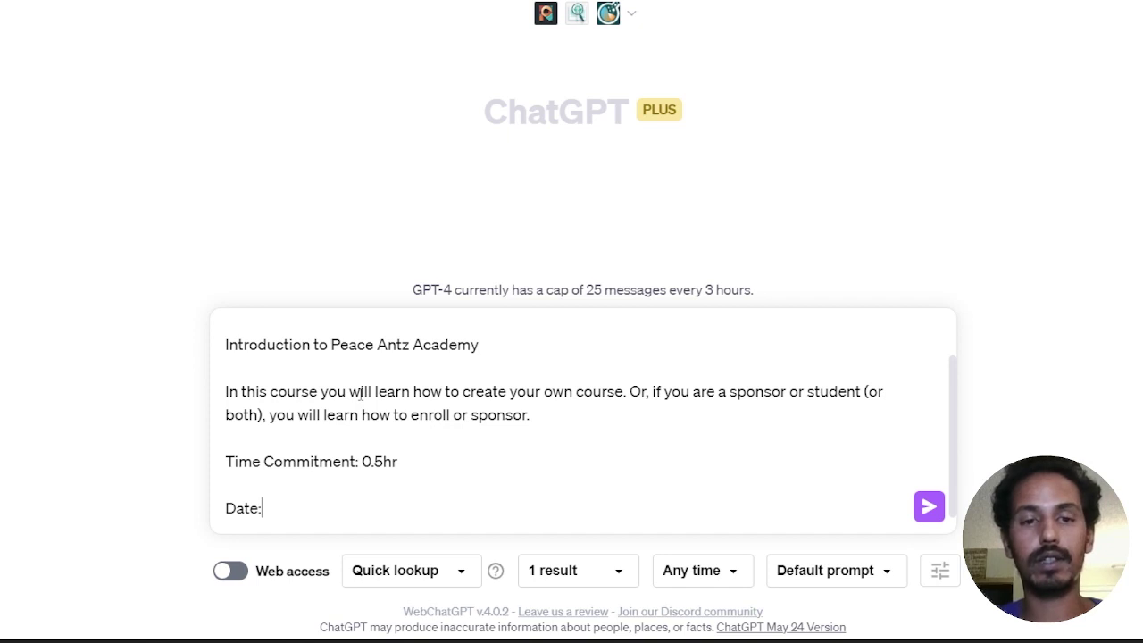
key(BackSpace)
key(BackSpace)
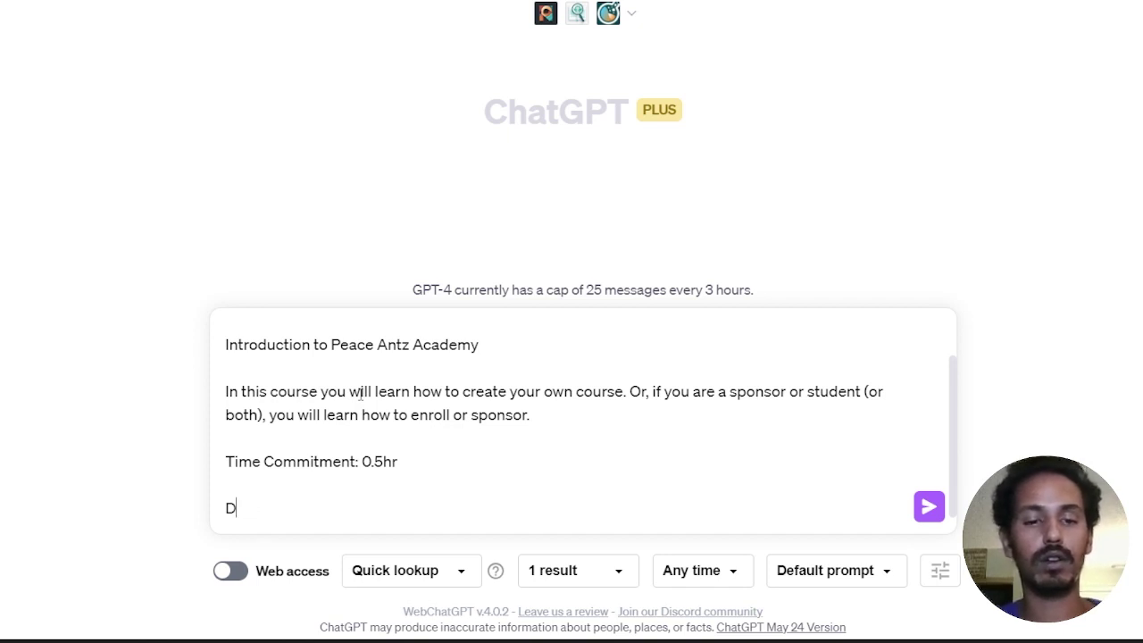
key(BackSpace)
text(Course St)
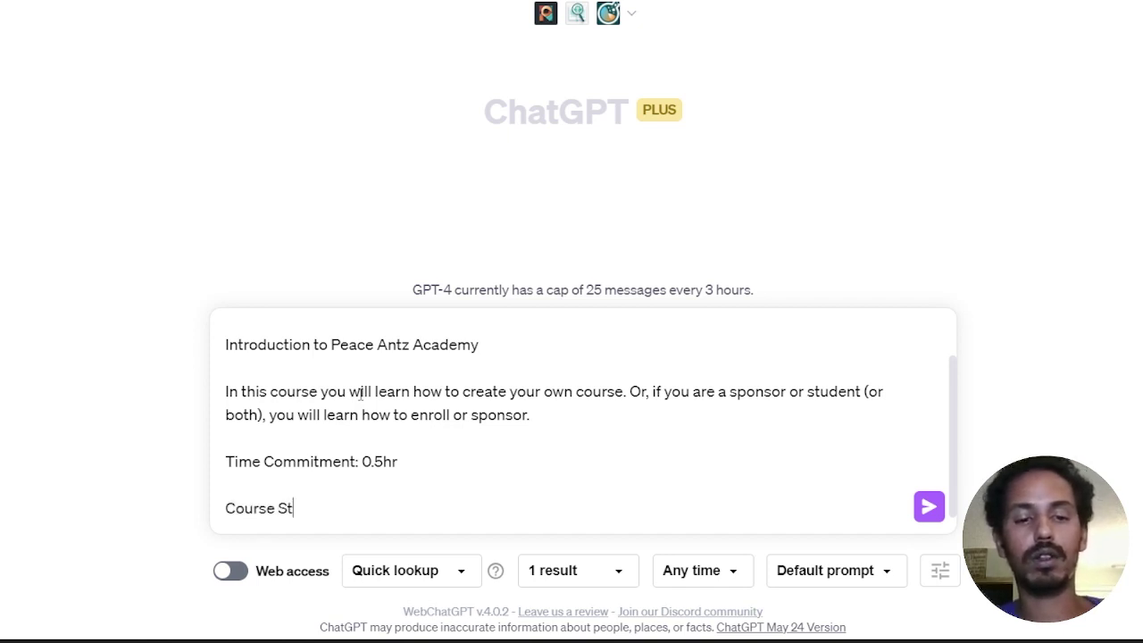
text(art Date:)
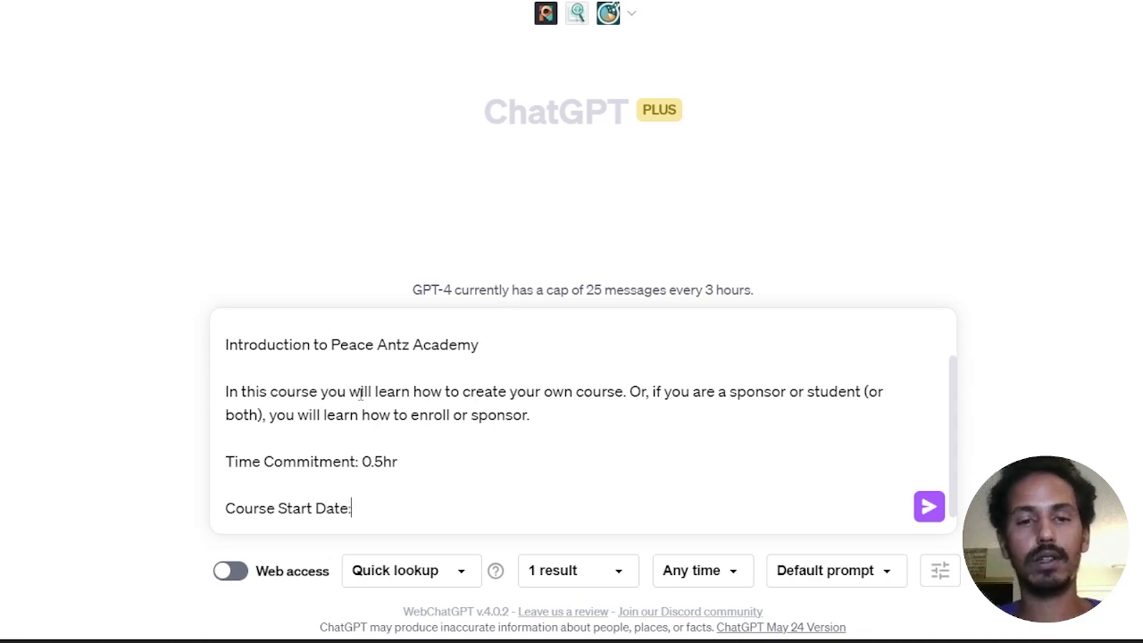
key(alt+Tab)
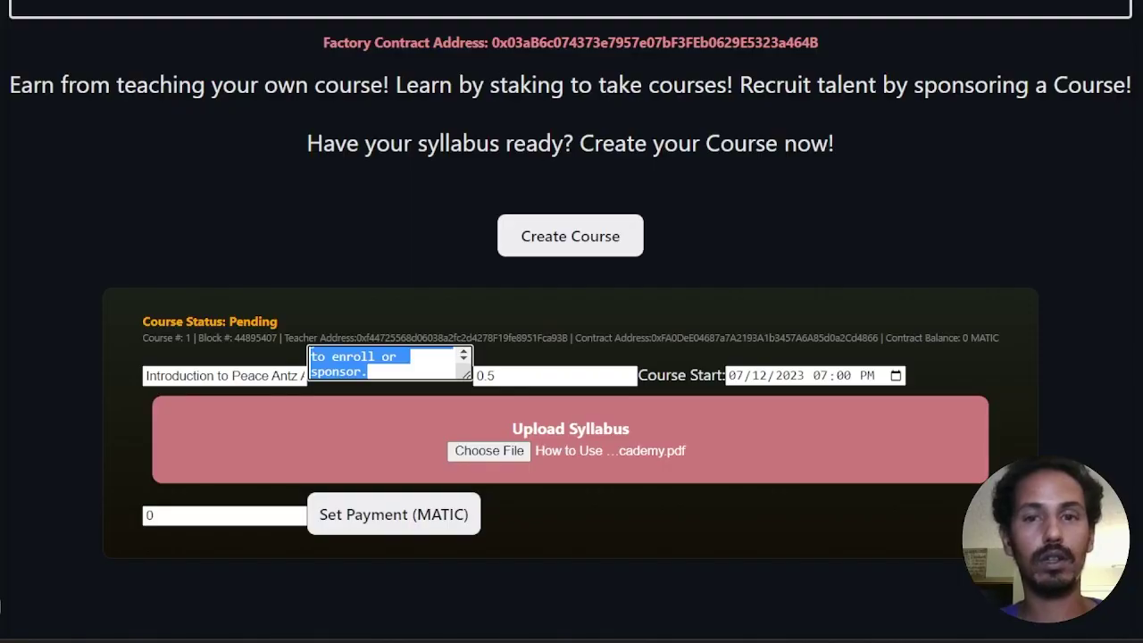
click(773, 380)
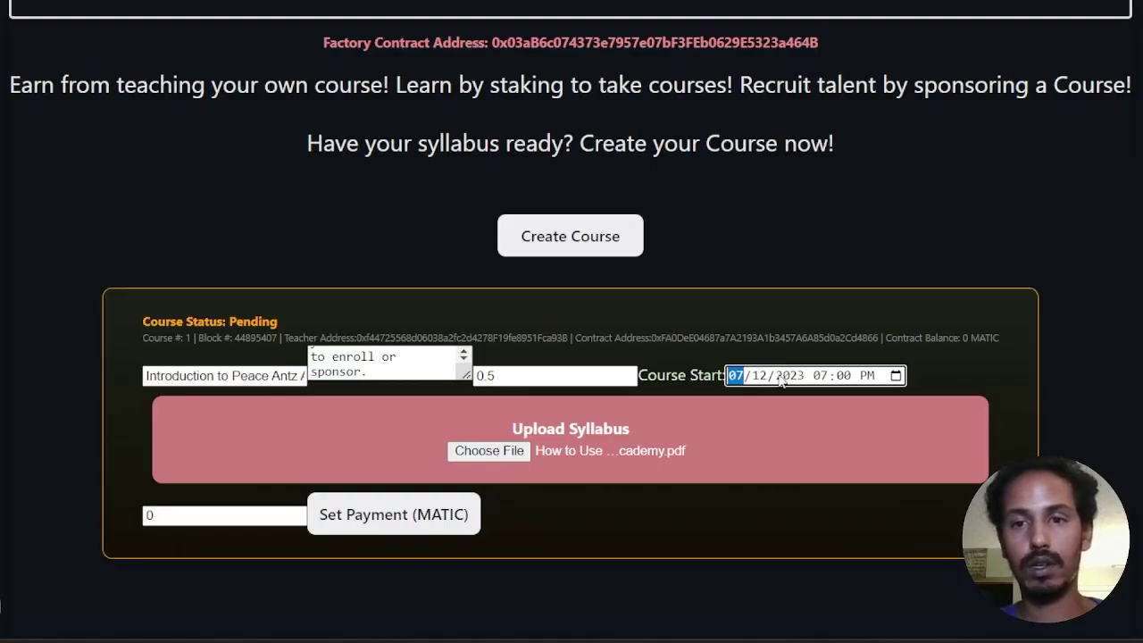
click(844, 377)
key(Left)
key(Left)
key(Left)
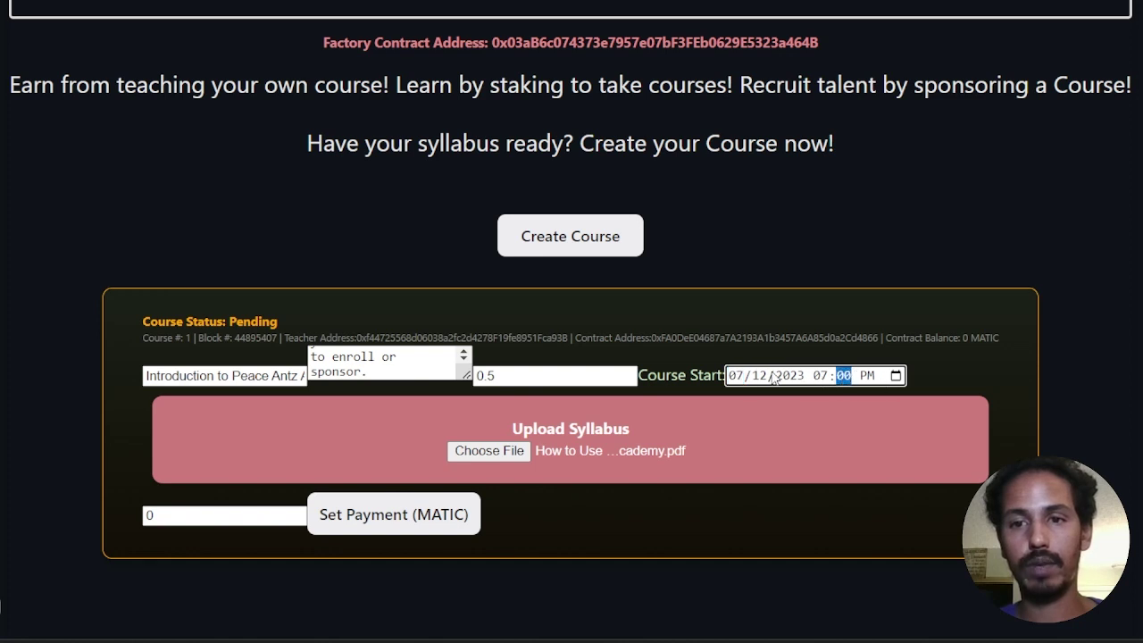
right_click(767, 382)
key(Escape)
key(Right)
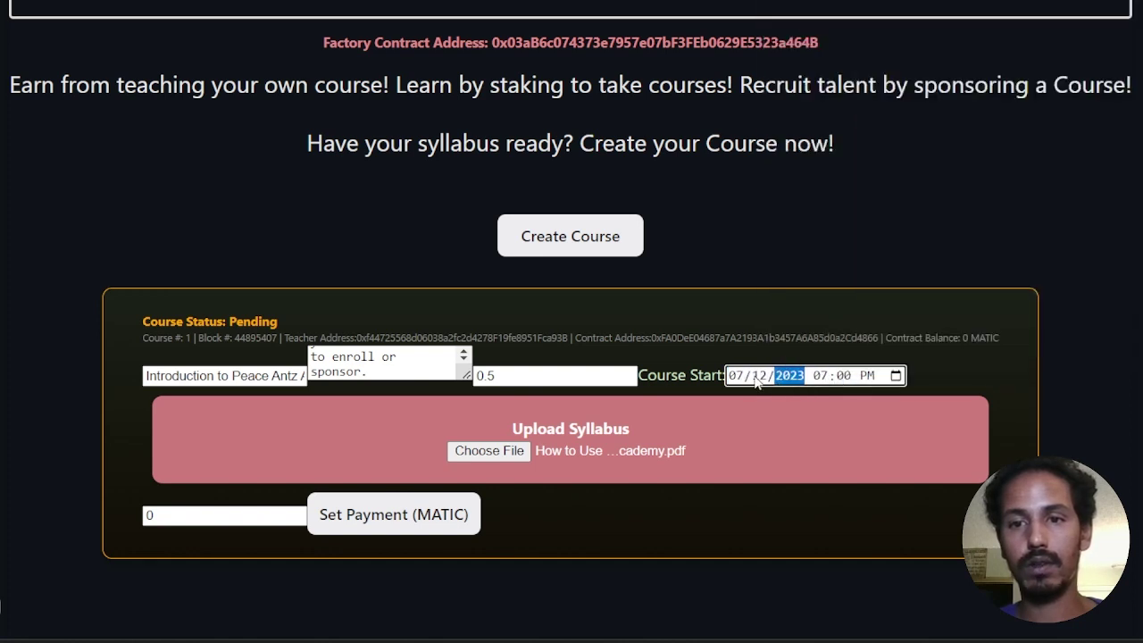
key(alt+Tab)
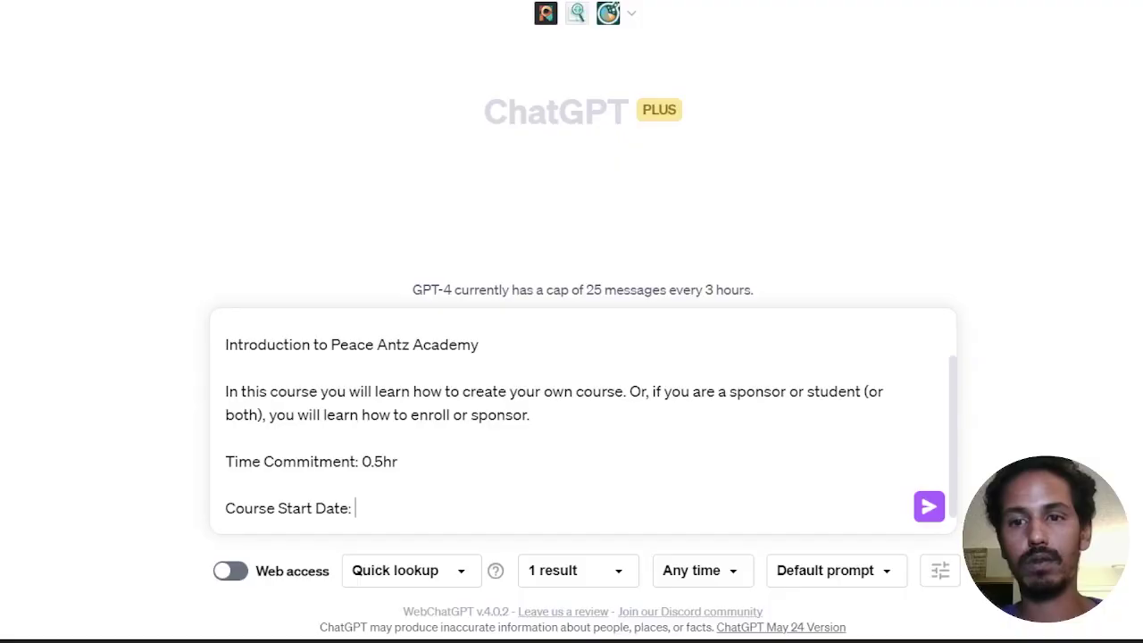
text(7)
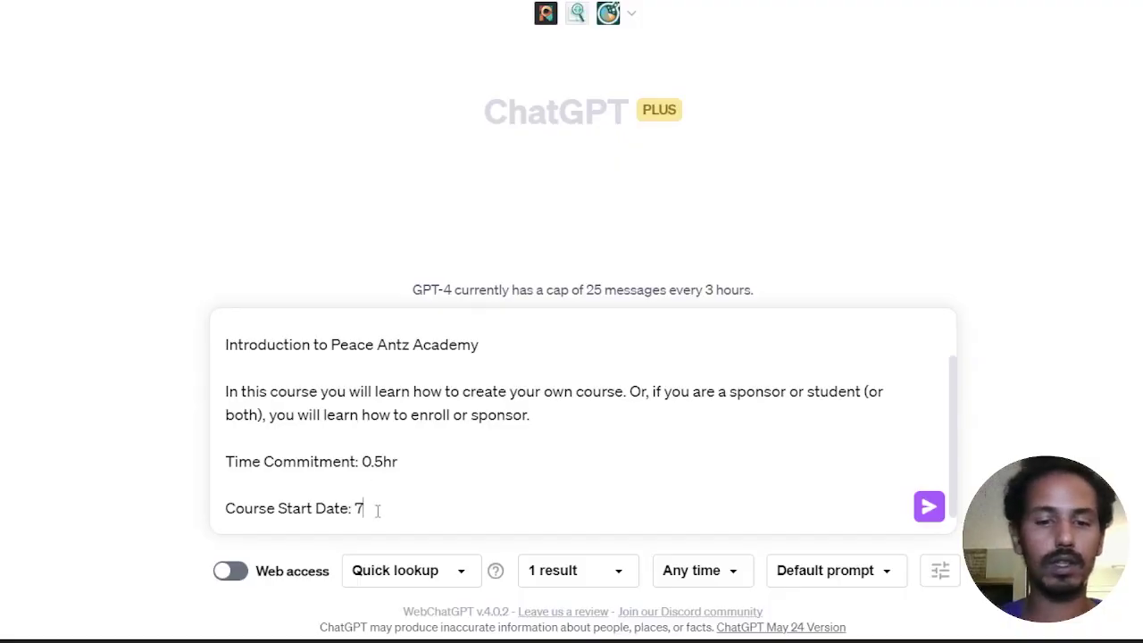
text(/12/23)
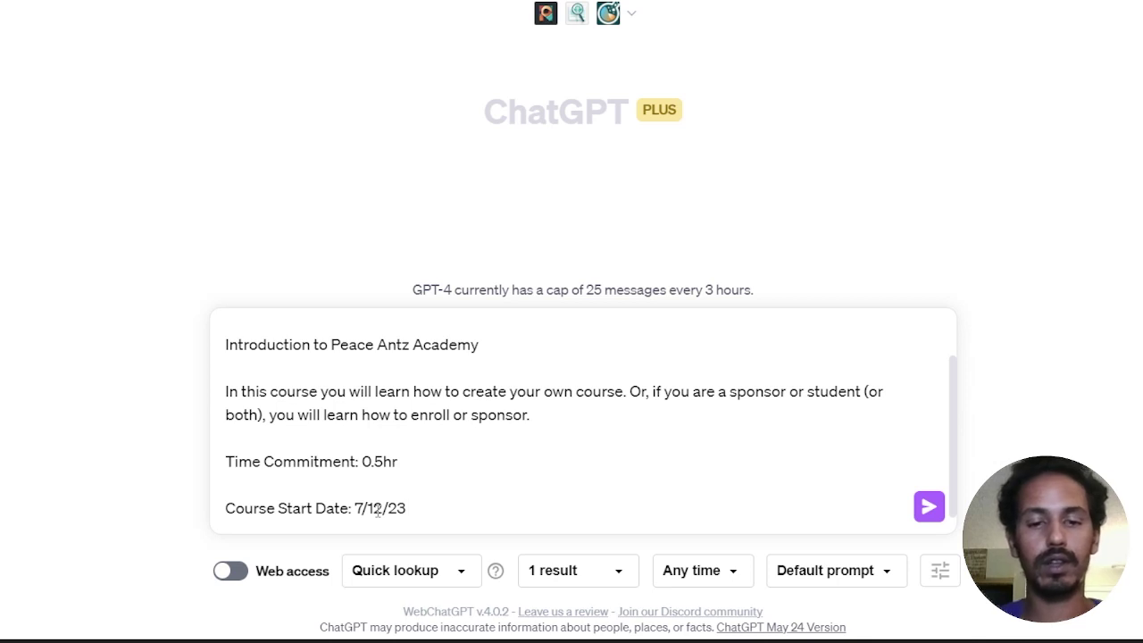
text( 7pm)
key(Left)
key(Left)
text(@)
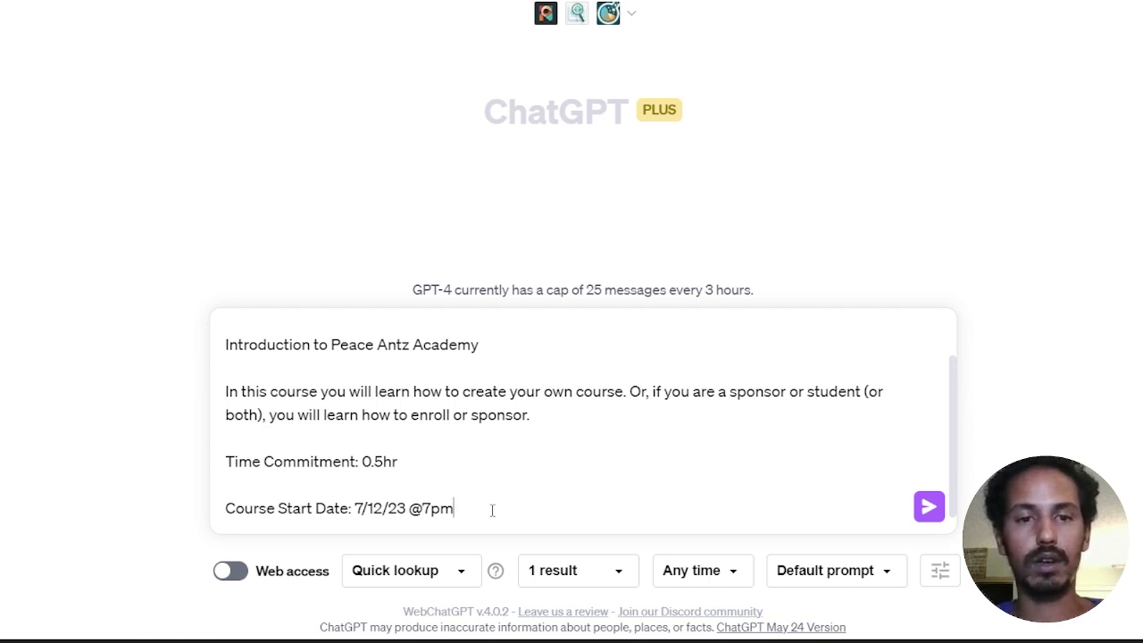
Step: Add the line 'Here is a link that people can use to join the course:'
key(shift+Return)
key(shift+Return)
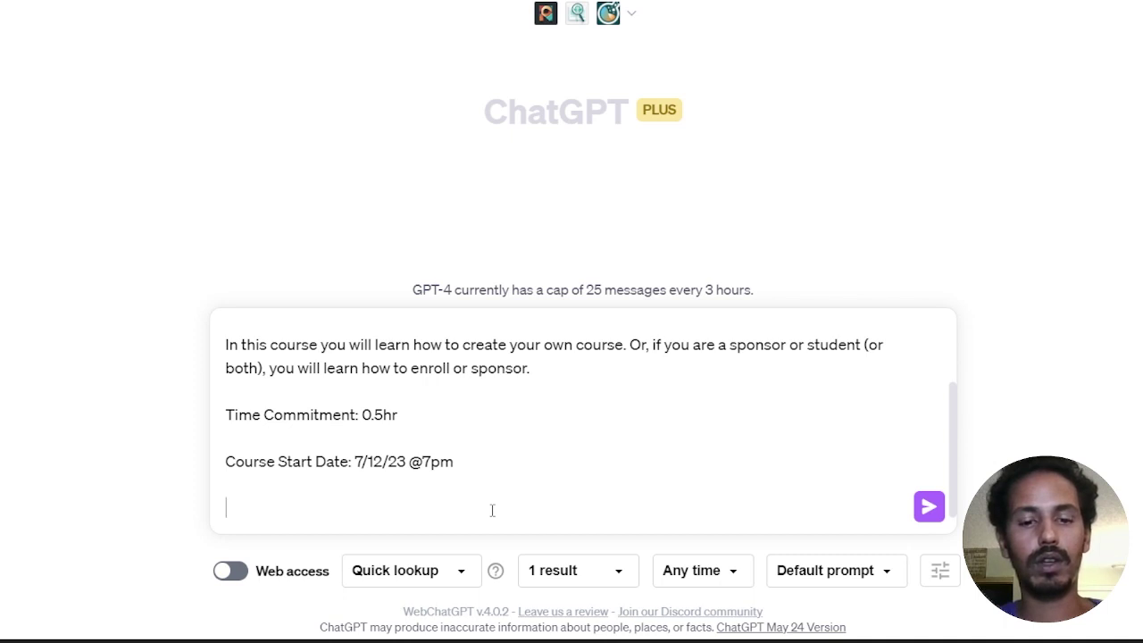
text(He)
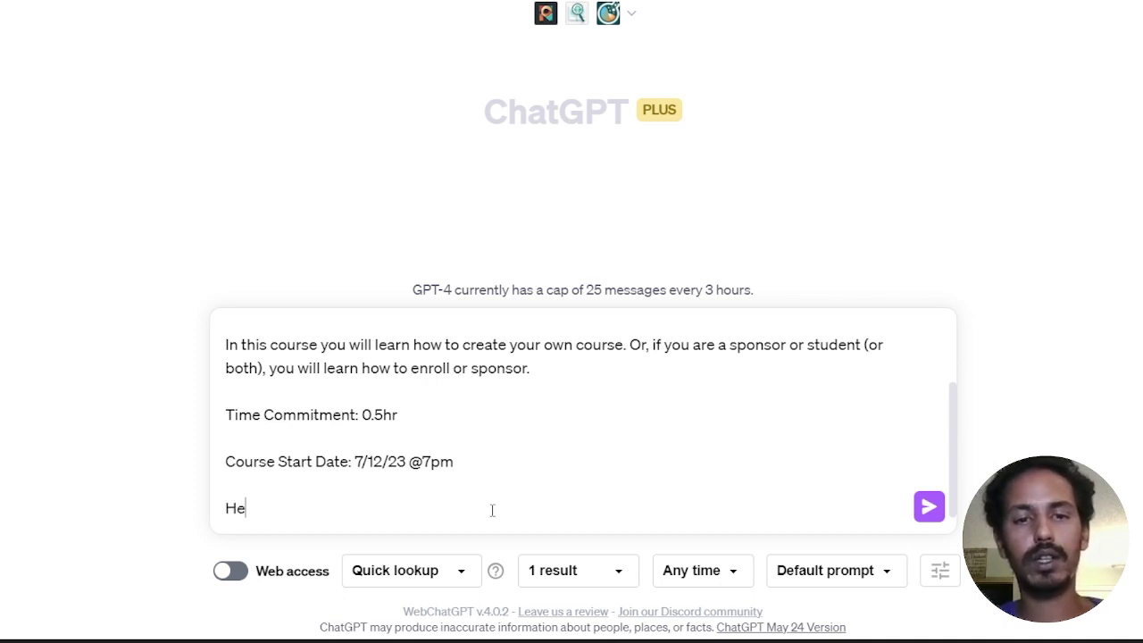
text(re is)
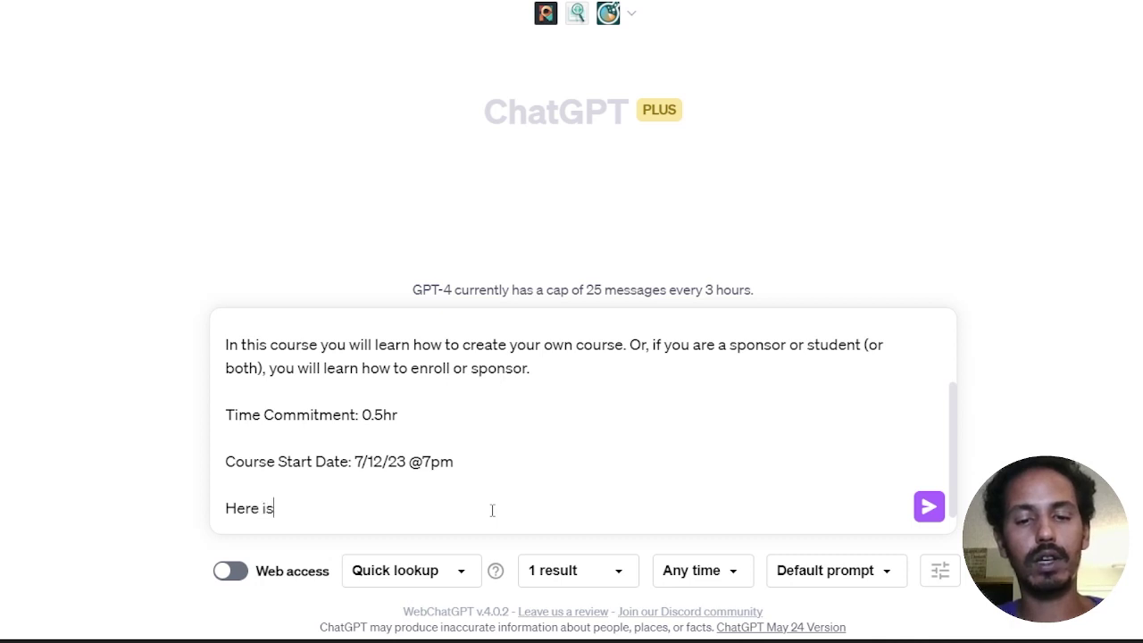
text( a link th)
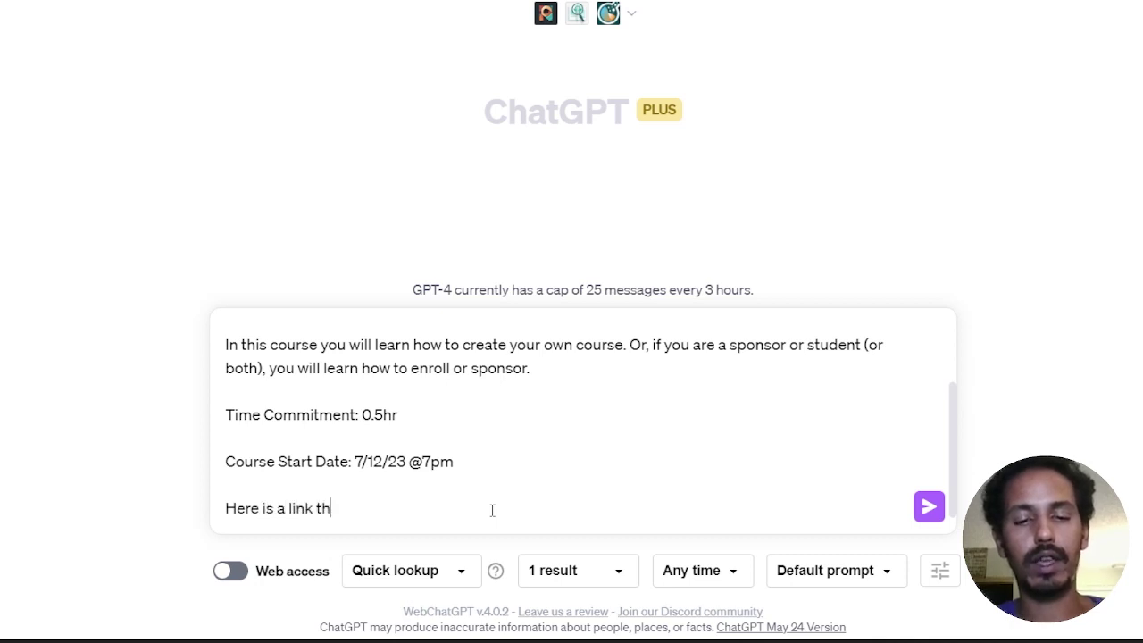
text(at people c)
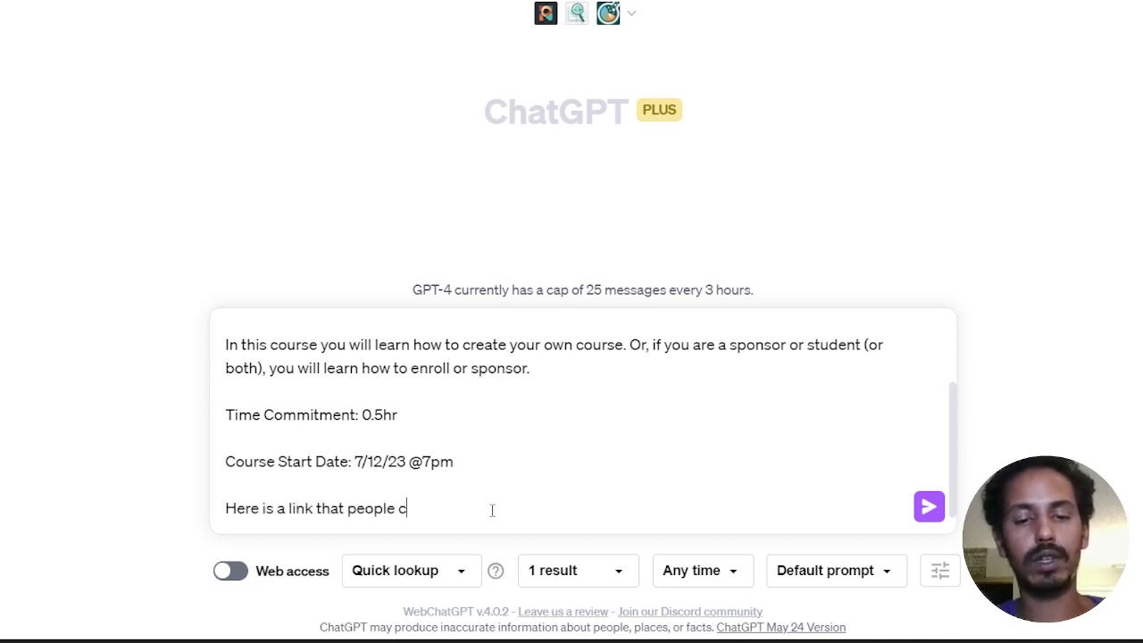
text(an use )
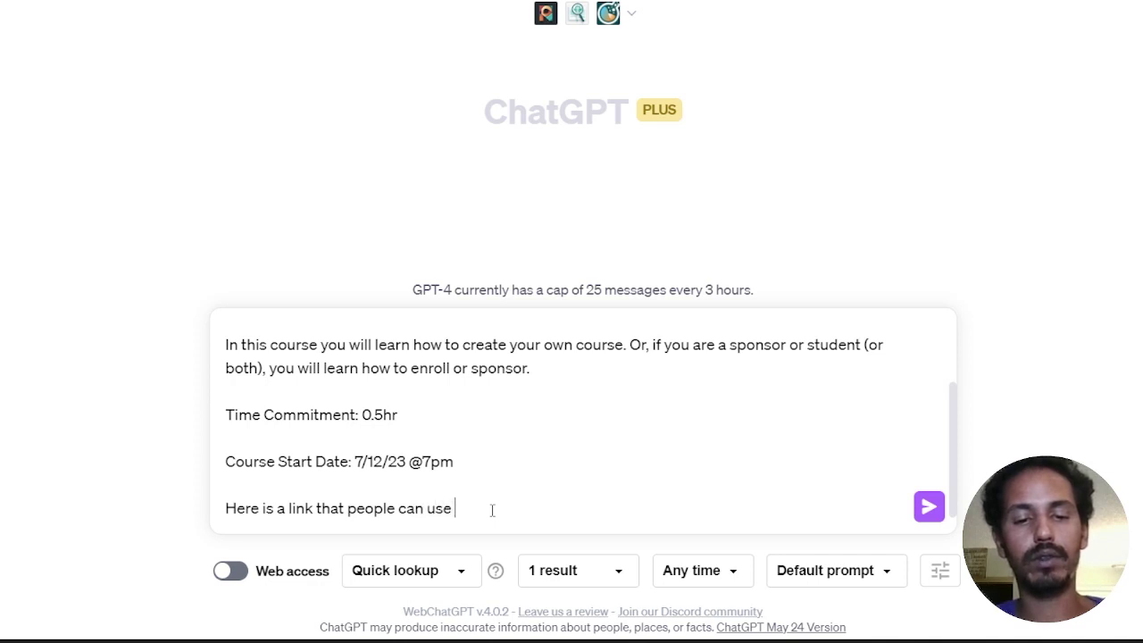
text(to join the course)
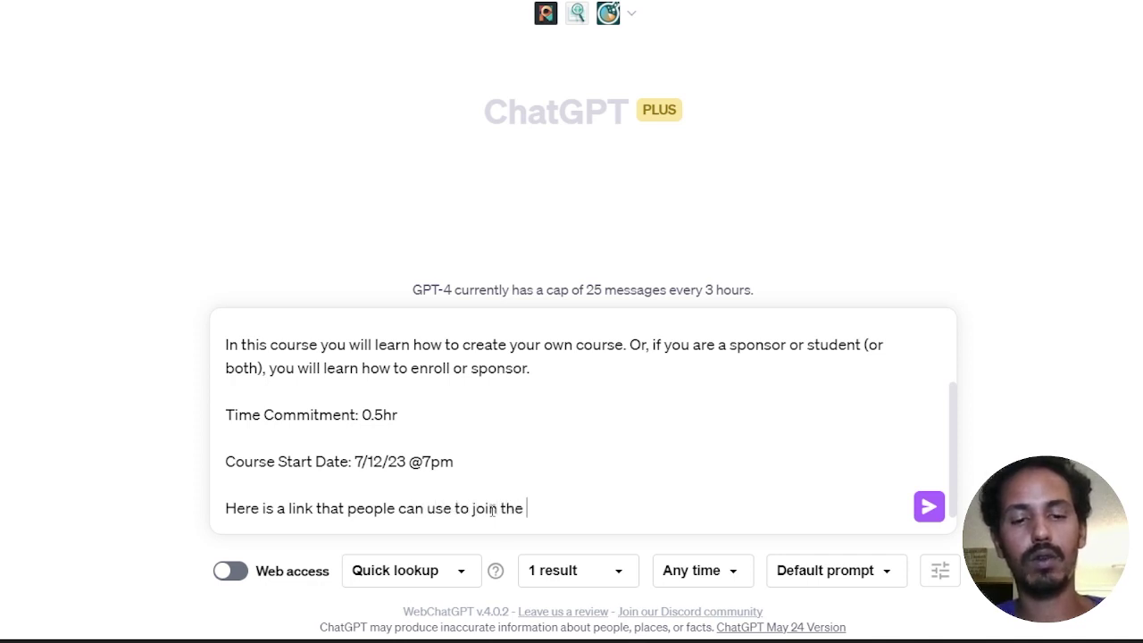
text(:)
key(shift+Return)
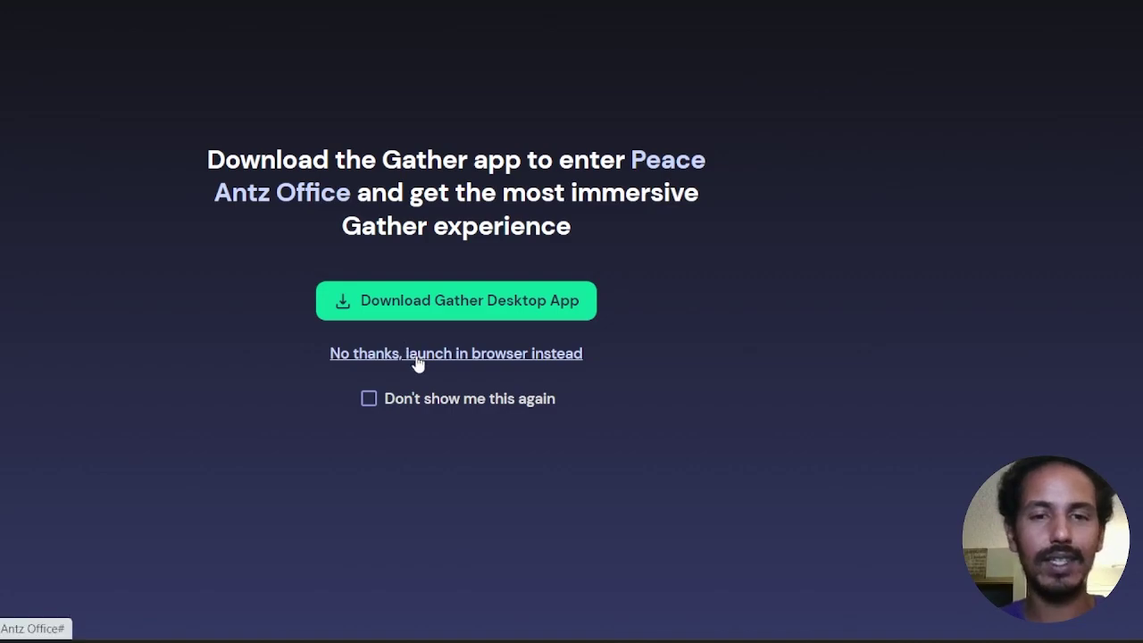
Step: Join the Peace Antz Office Gather space in the browser and dismiss the setup tips
click(416, 361)
click(568, 318)
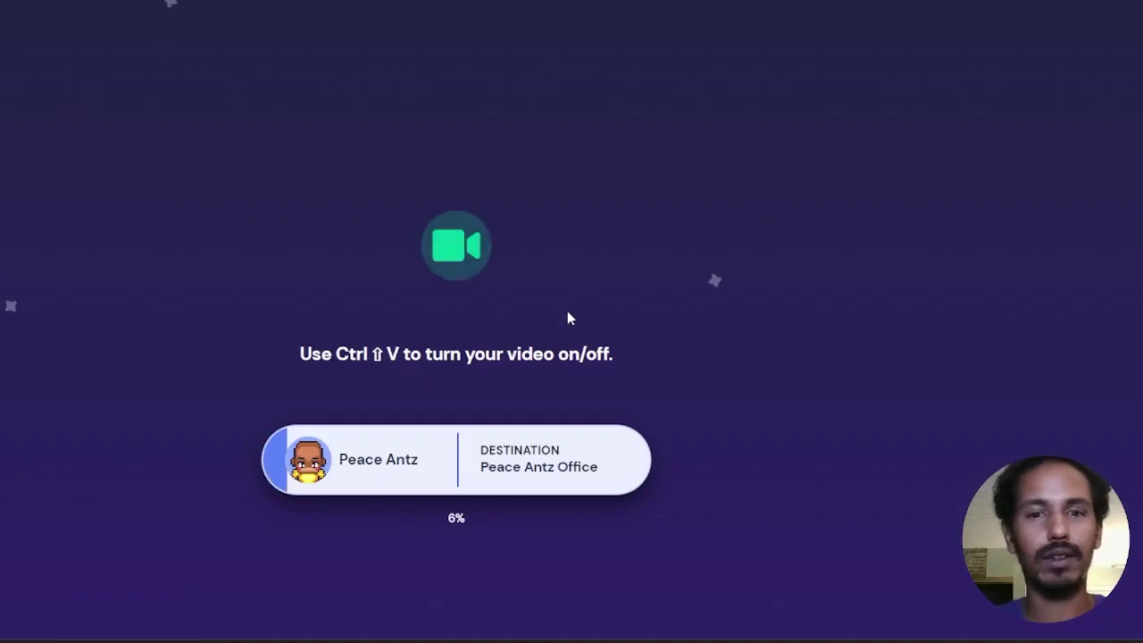
key(ctrl+shift+v)
key(ctrl+shift+v)
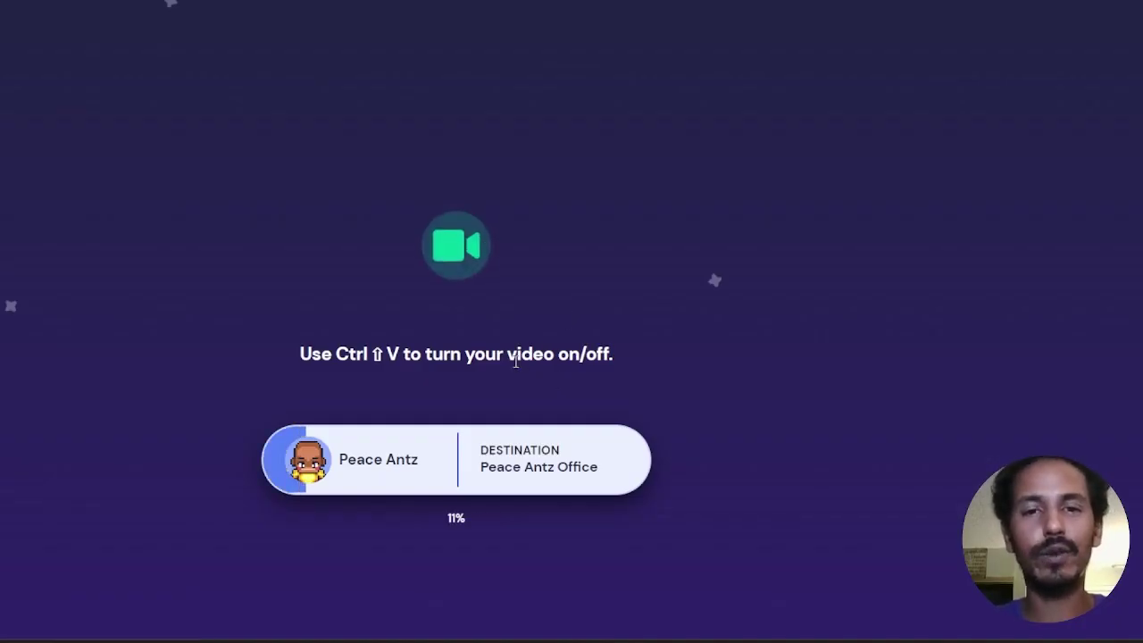
click(461, 271)
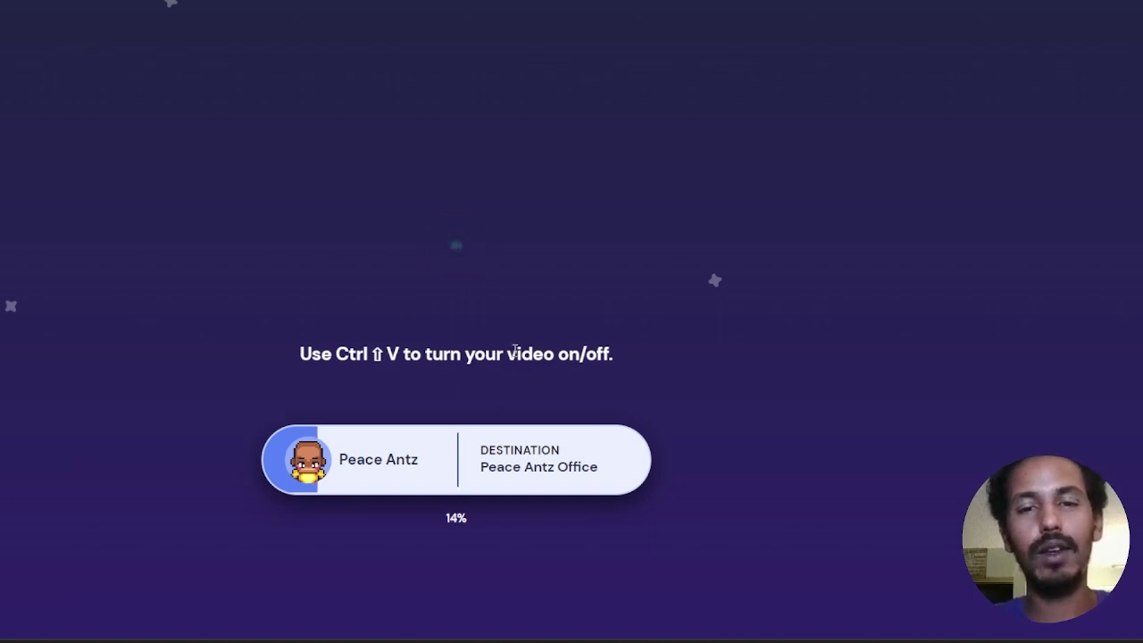
key(ctrl+shift+v)
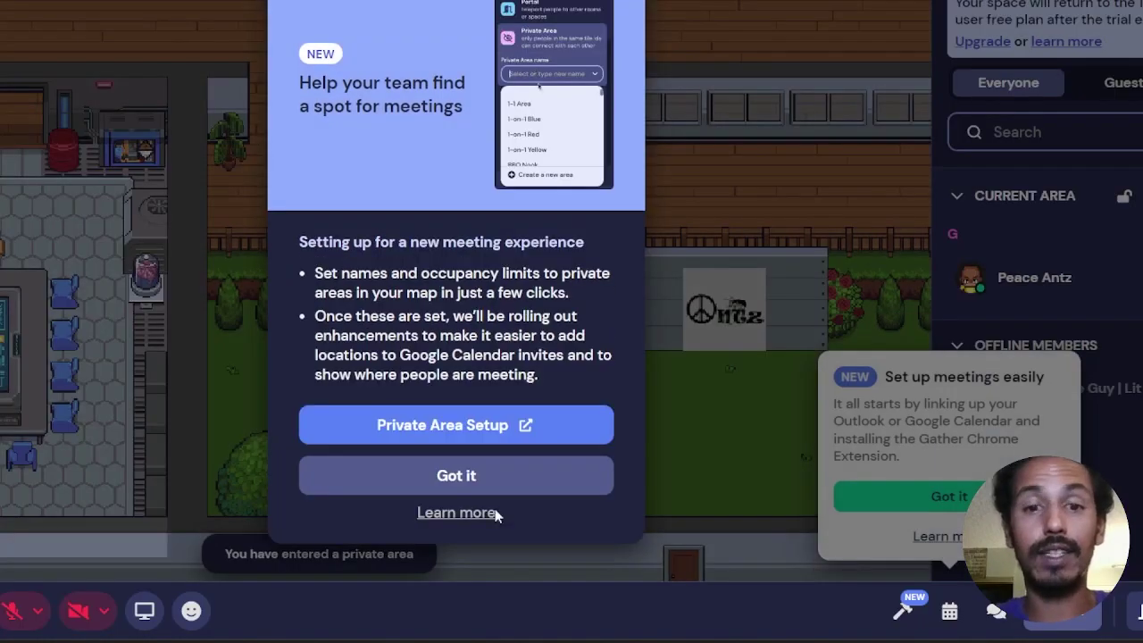
click(480, 477)
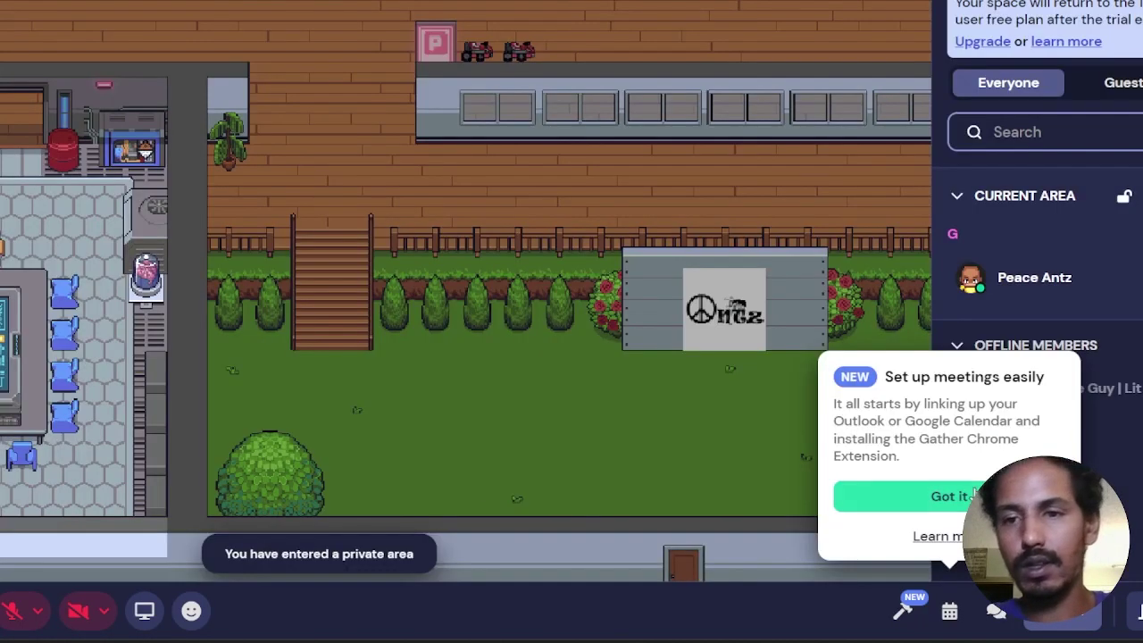
click(853, 496)
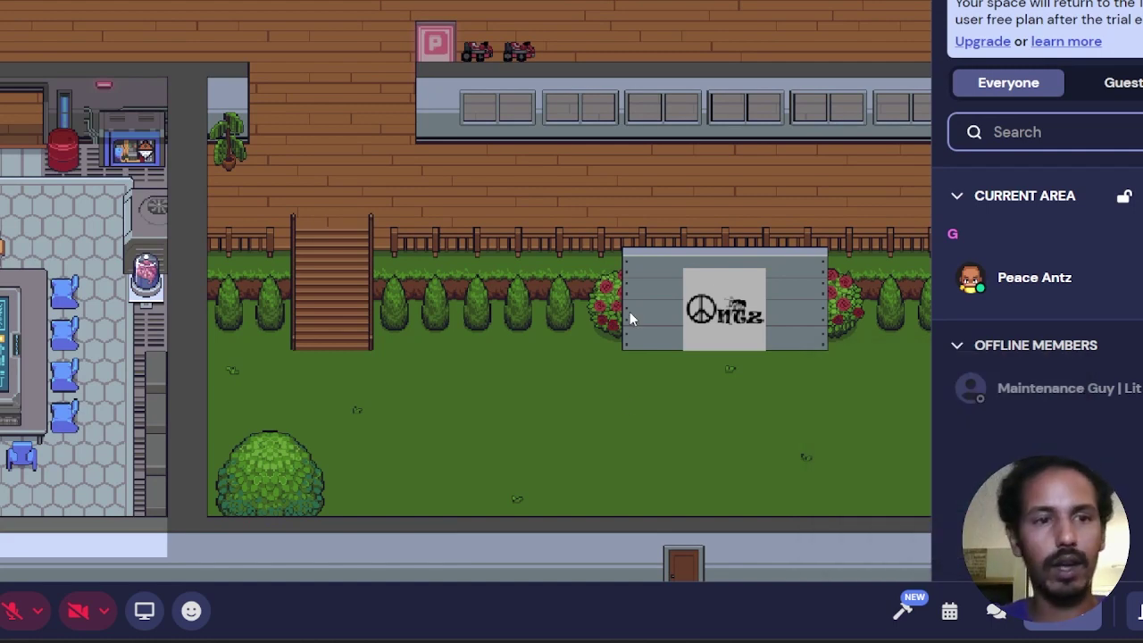
Step: Walk the avatar into the private lounge, copy its area link and paste it into the prompt
key(Down)
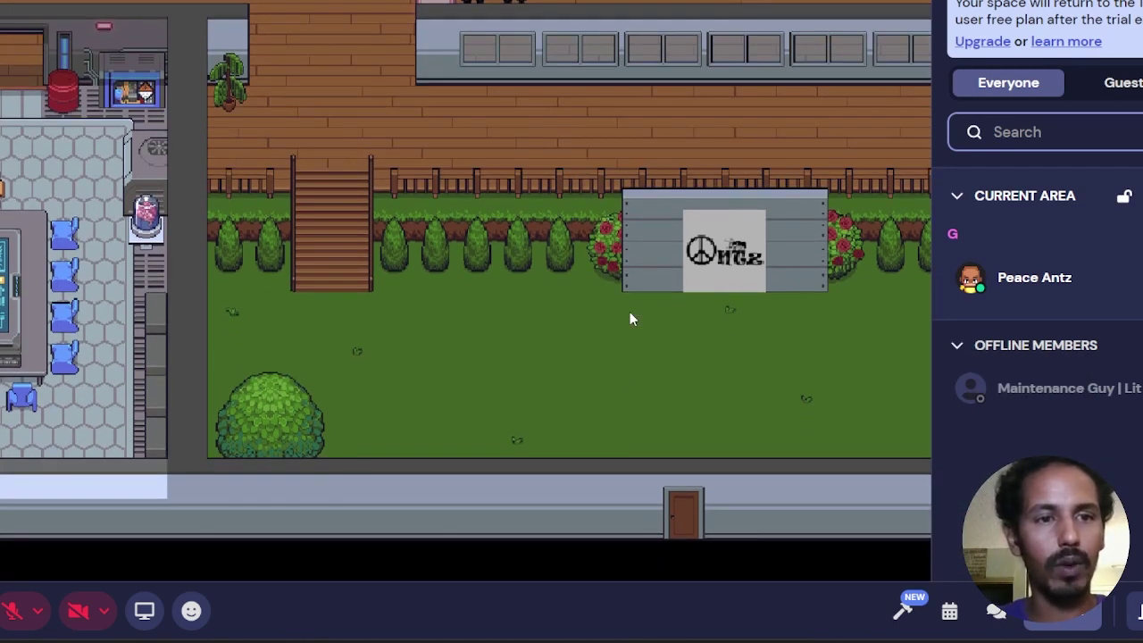
key(Up)
key(Up)
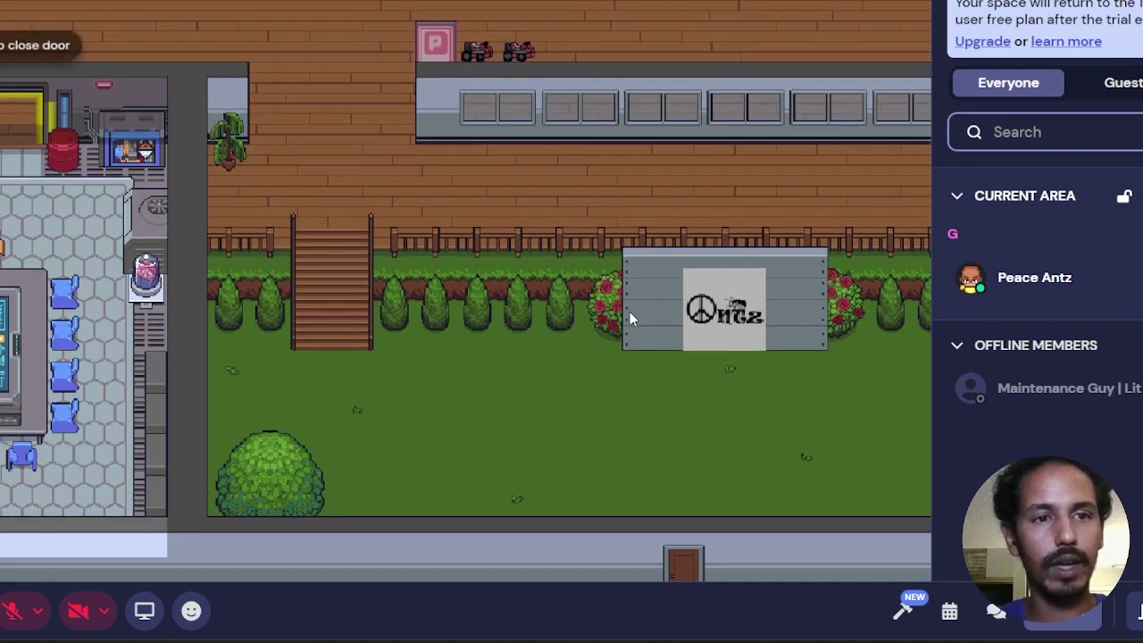
key(Up)
key(Up)
key(Up)
key(Up)
key(Up)
key(Up)
key(Up)
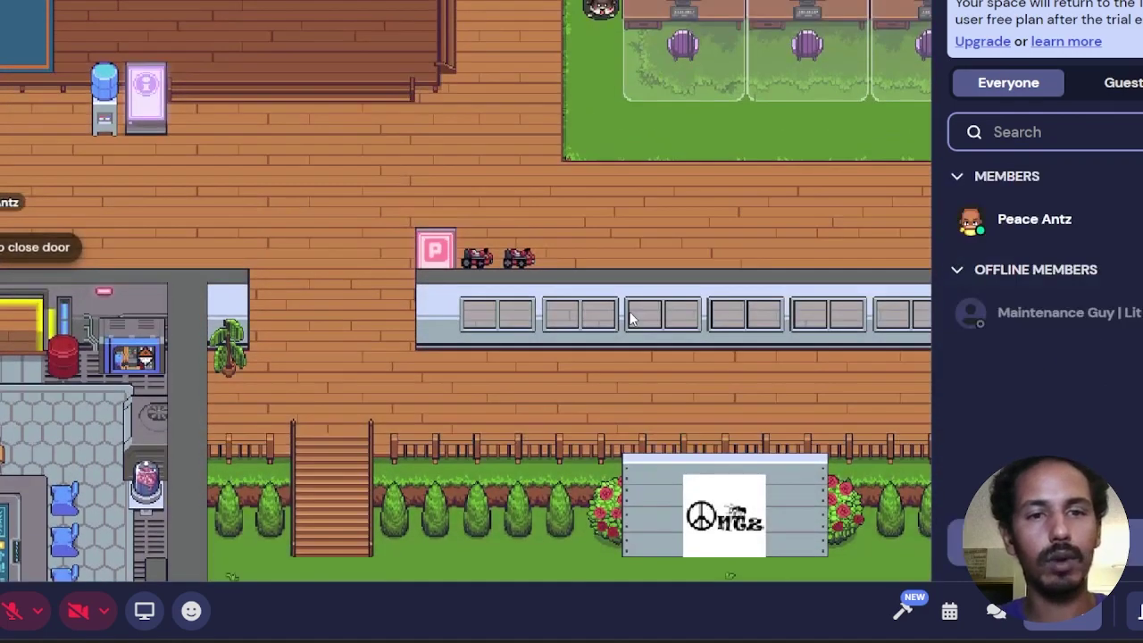
key(Right)
key(Right)
key(Right)
key(Right)
key(Right)
key(Right)
key(Right)
key(Right)
key(Up)
key(Up)
key(Up)
key(Up)
key(Up)
key(Up)
key(Up)
key(Up)
key(Up)
key(Up)
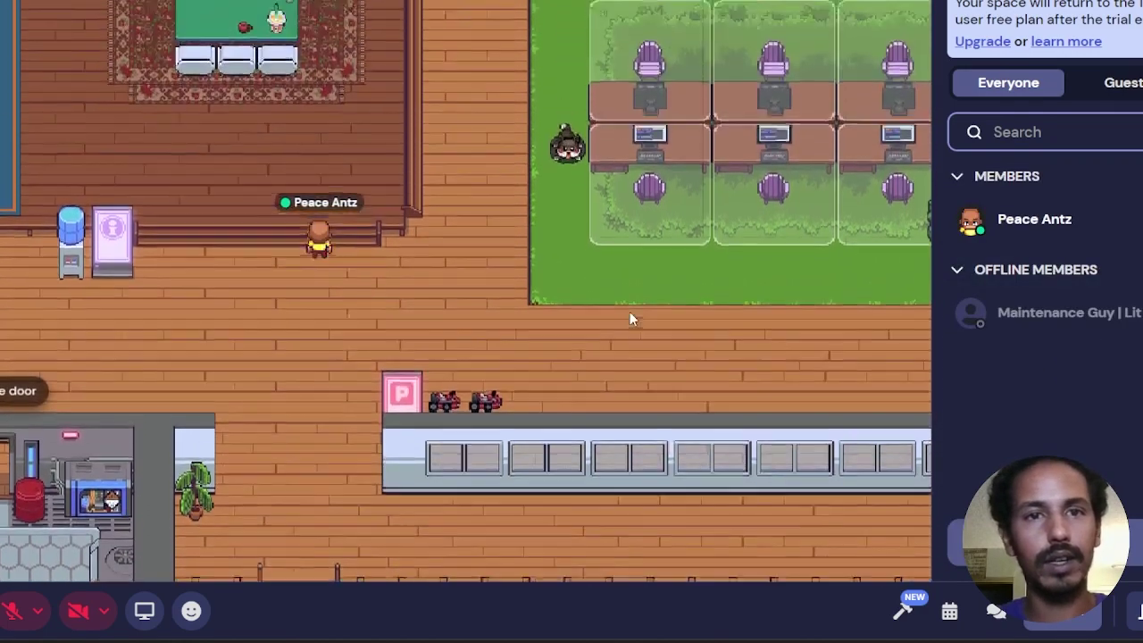
key(Left)
key(Left)
key(Left)
key(Up)
key(Up)
key(Up)
key(Up)
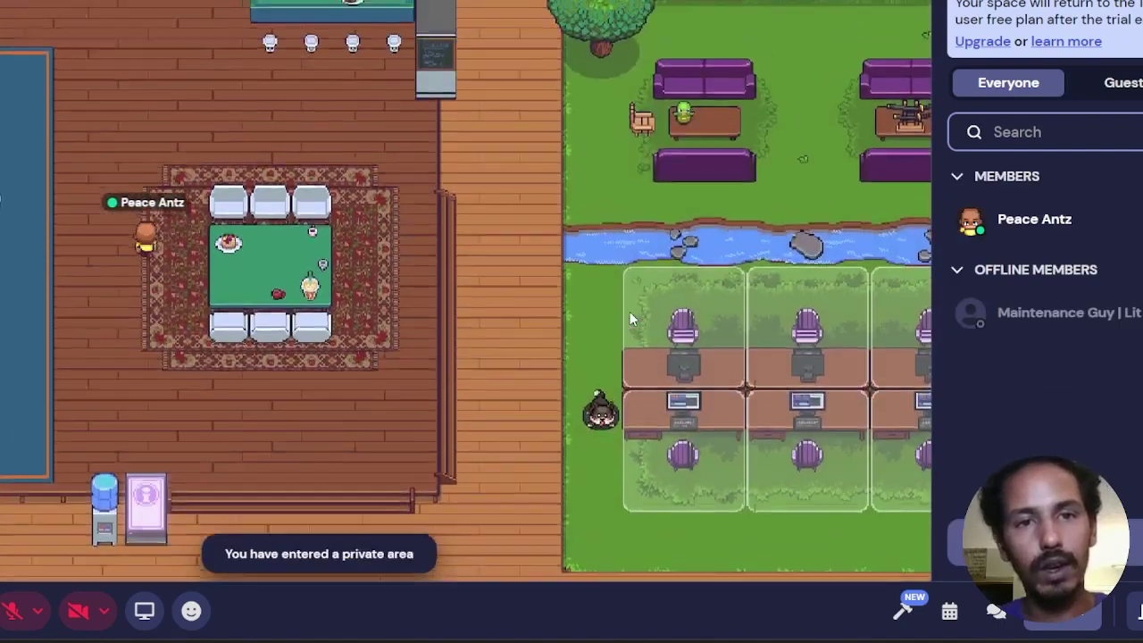
key(Right)
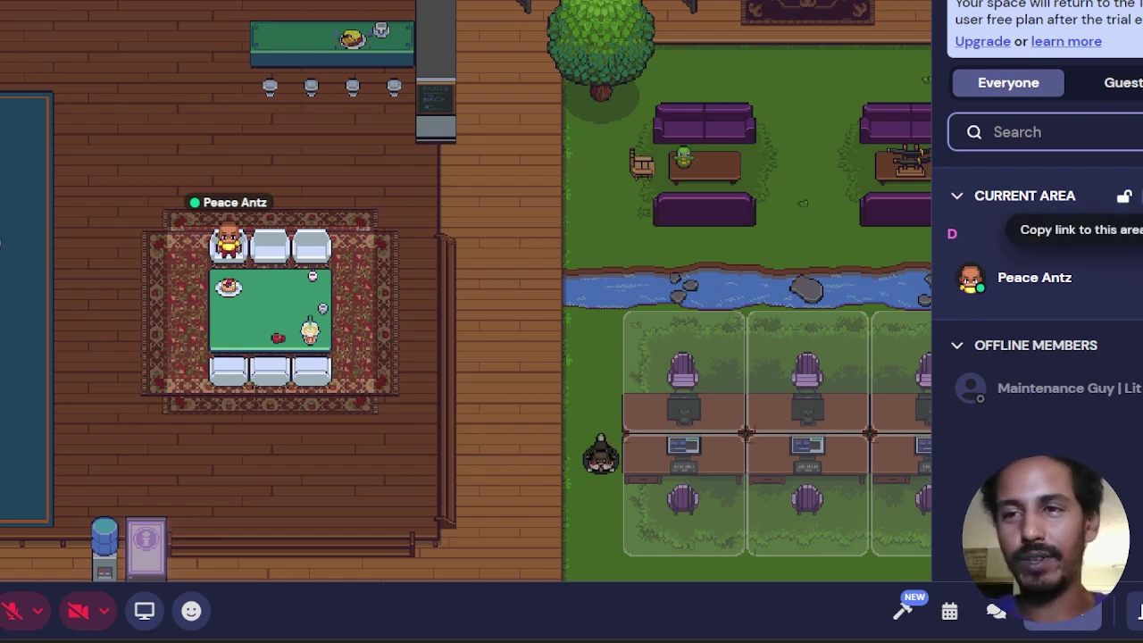
click(1130, 197)
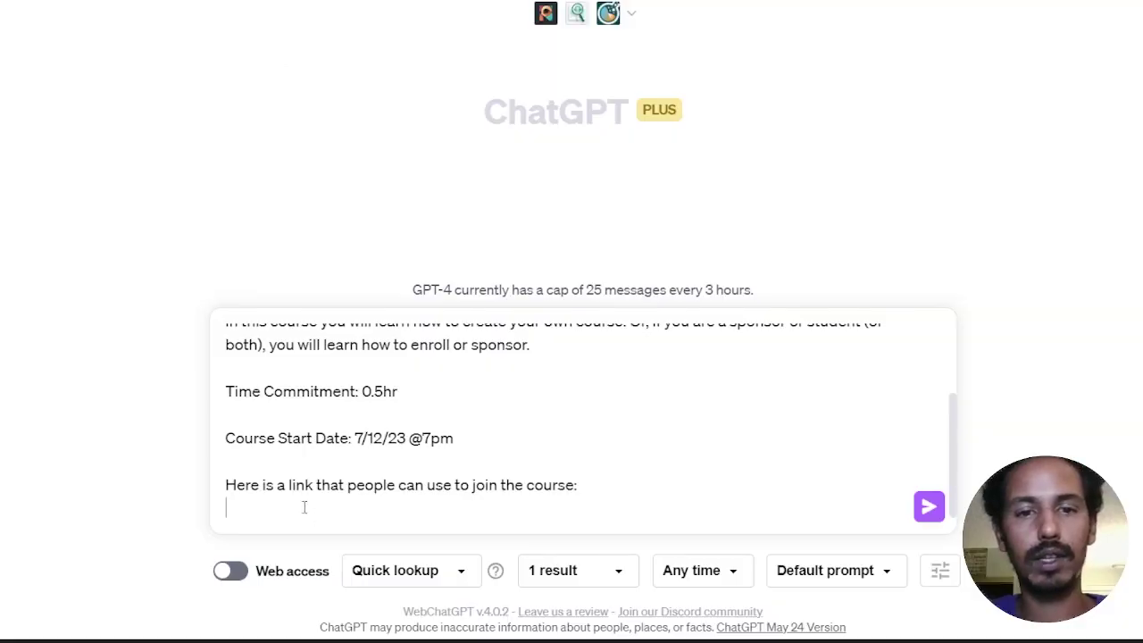
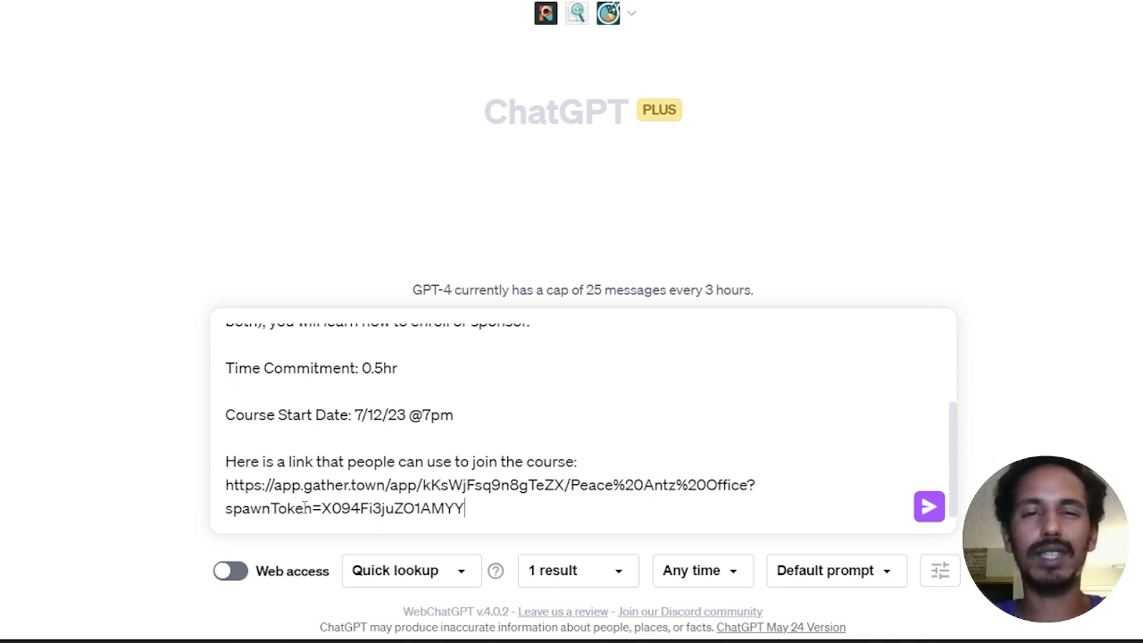
Step: Submit the syllabus prompt with the Gather link and return to the academy course form
key(Return)
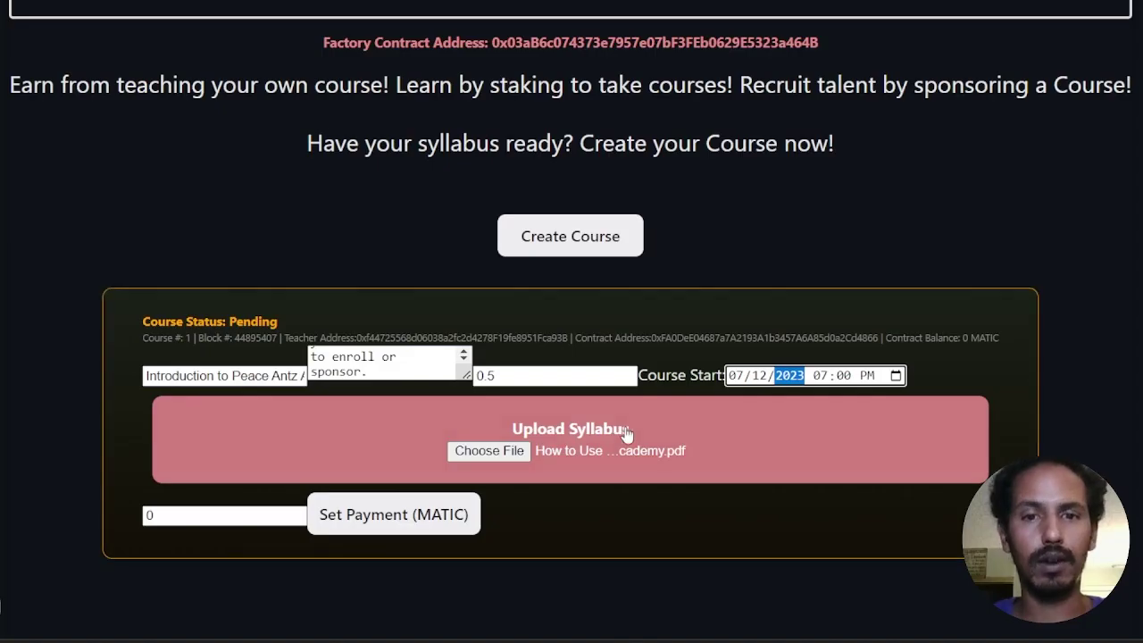
click(627, 432)
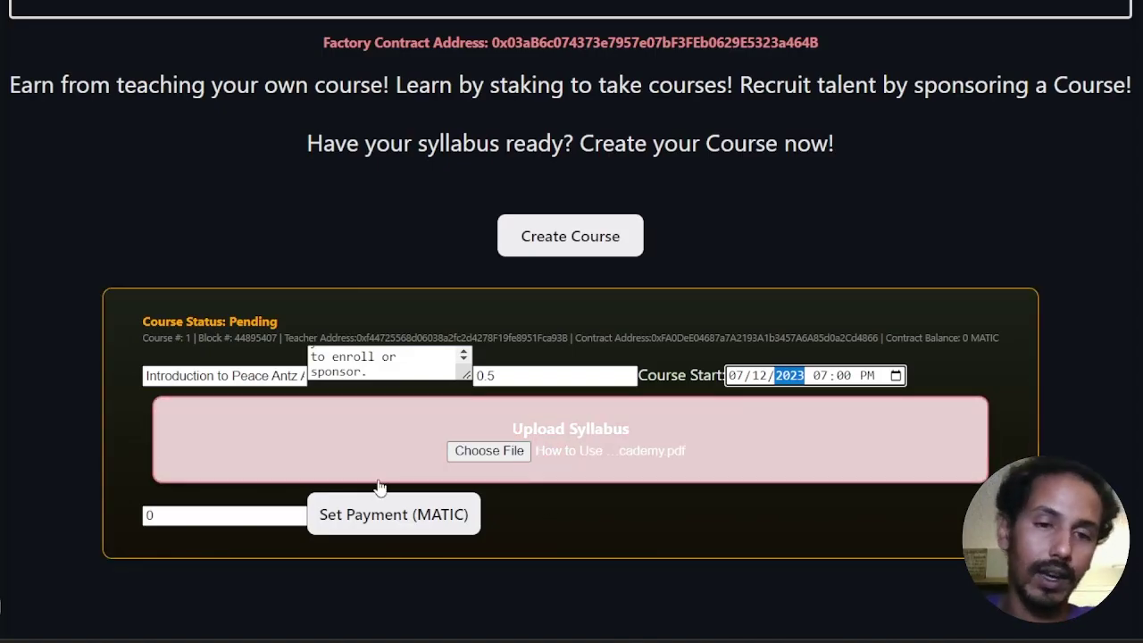
Step: Replace the course #1 Set Payment amount with 15 MATIC
click(260, 518)
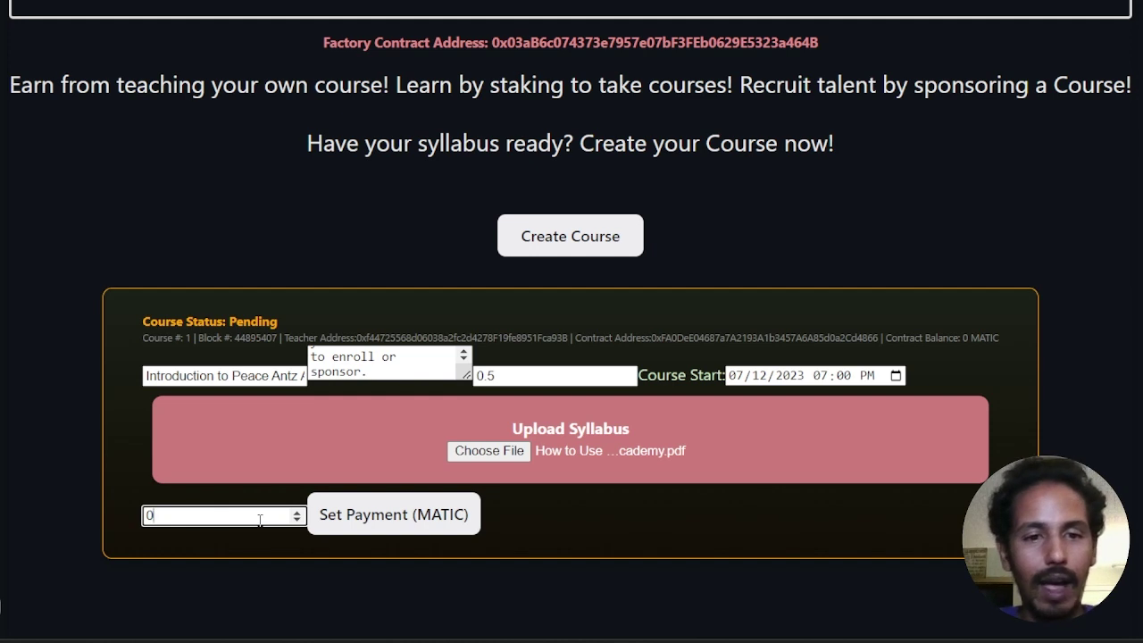
text(15)
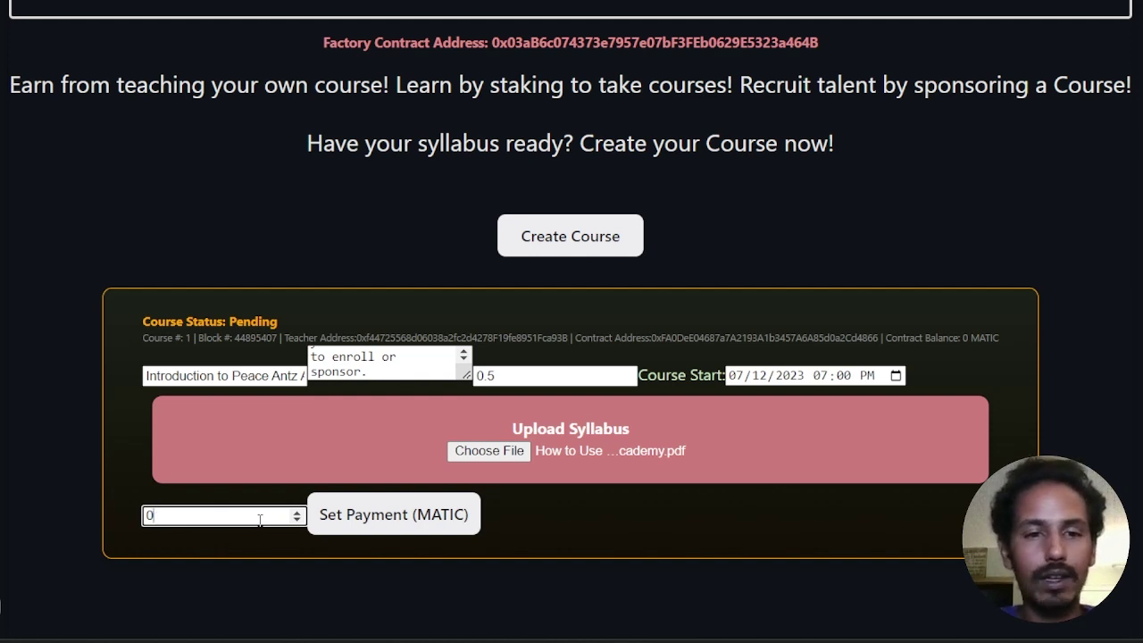
text(15)
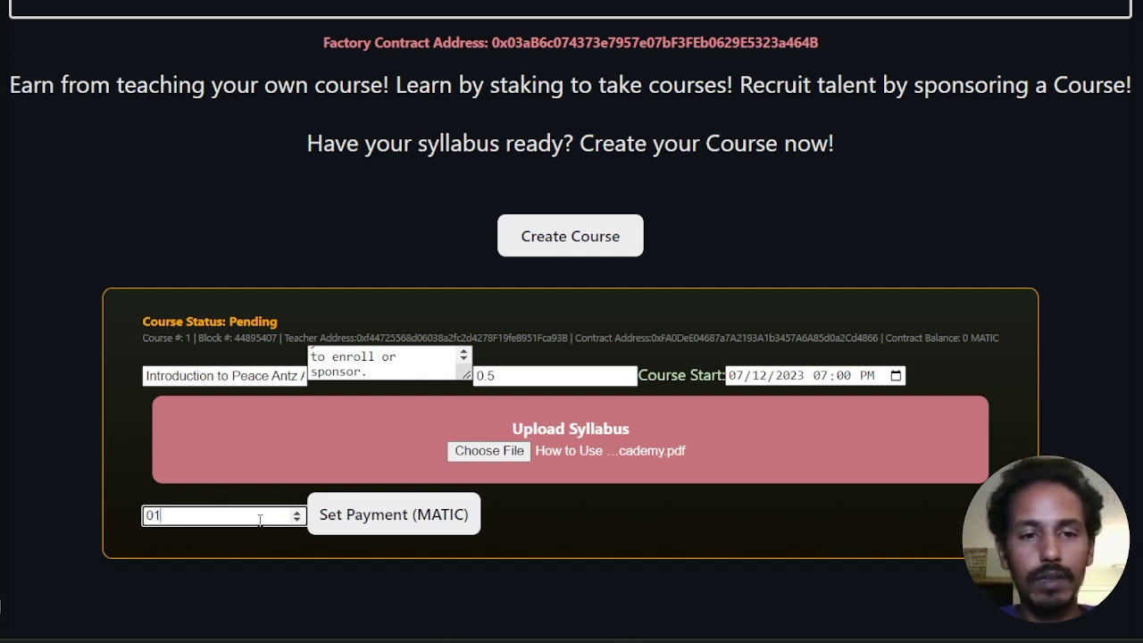
key(ctrl+a)
text(15)
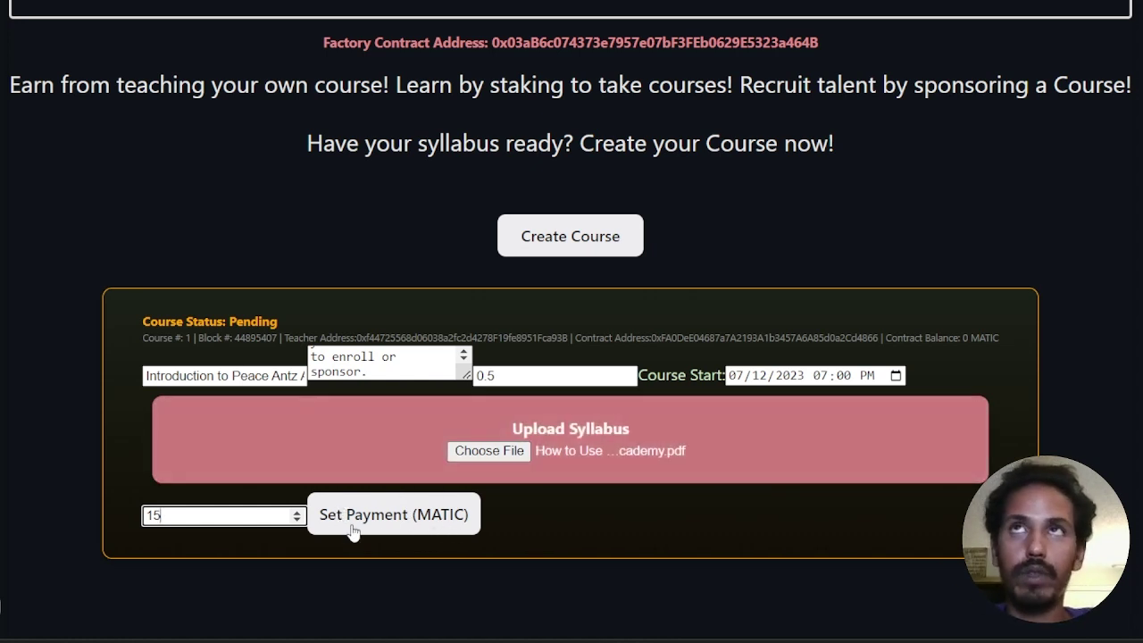
Step: Submit the 15 MATIC course payment and confirm the transaction in MetaMask
click(408, 527)
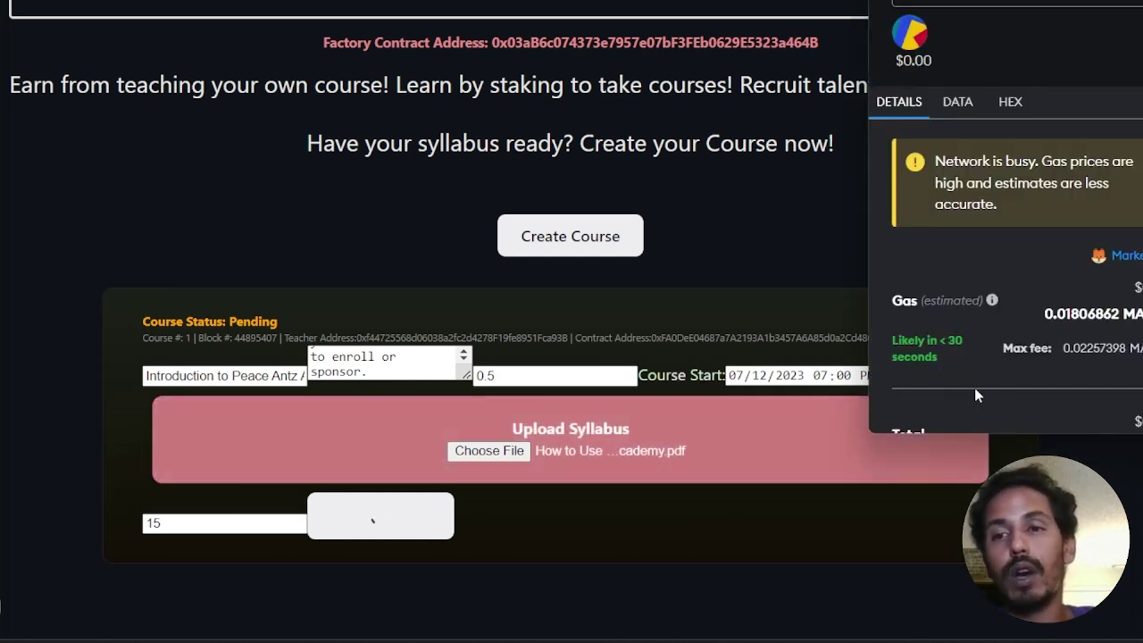
scroll(1039, 359, down, 2)
scroll(1039, 353, down, 1)
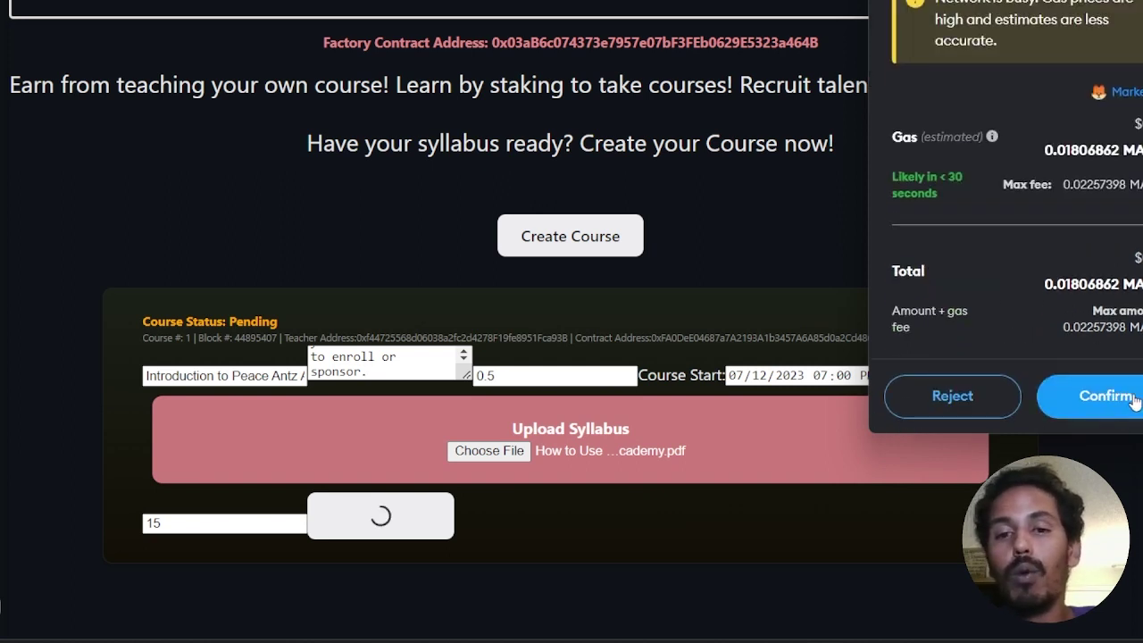
click(1126, 400)
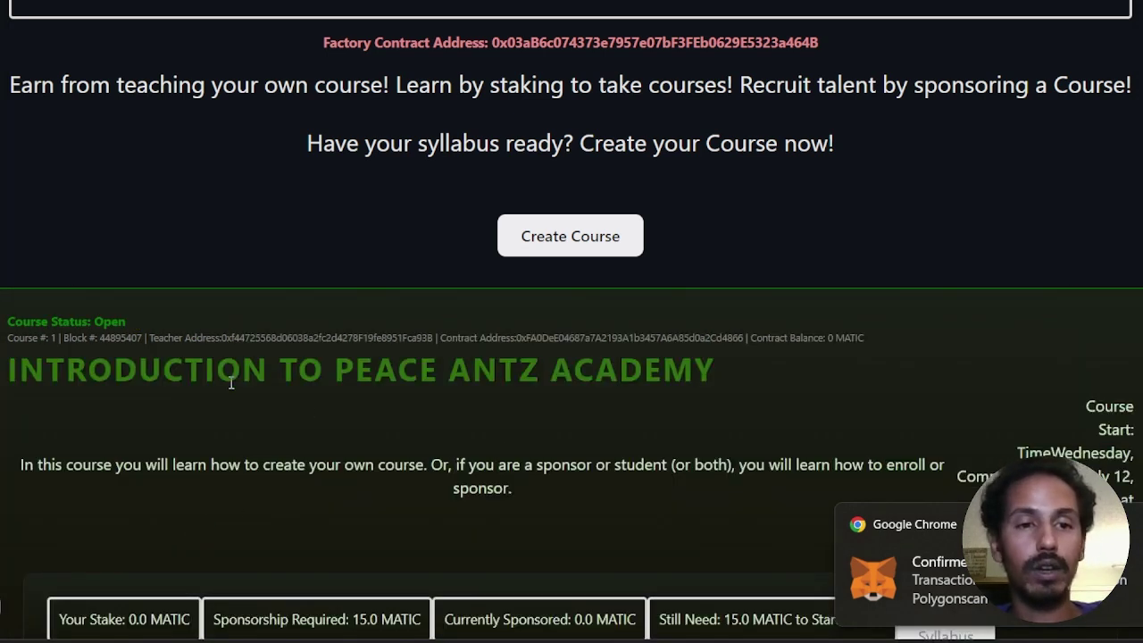
scroll(750, 406, down, 2)
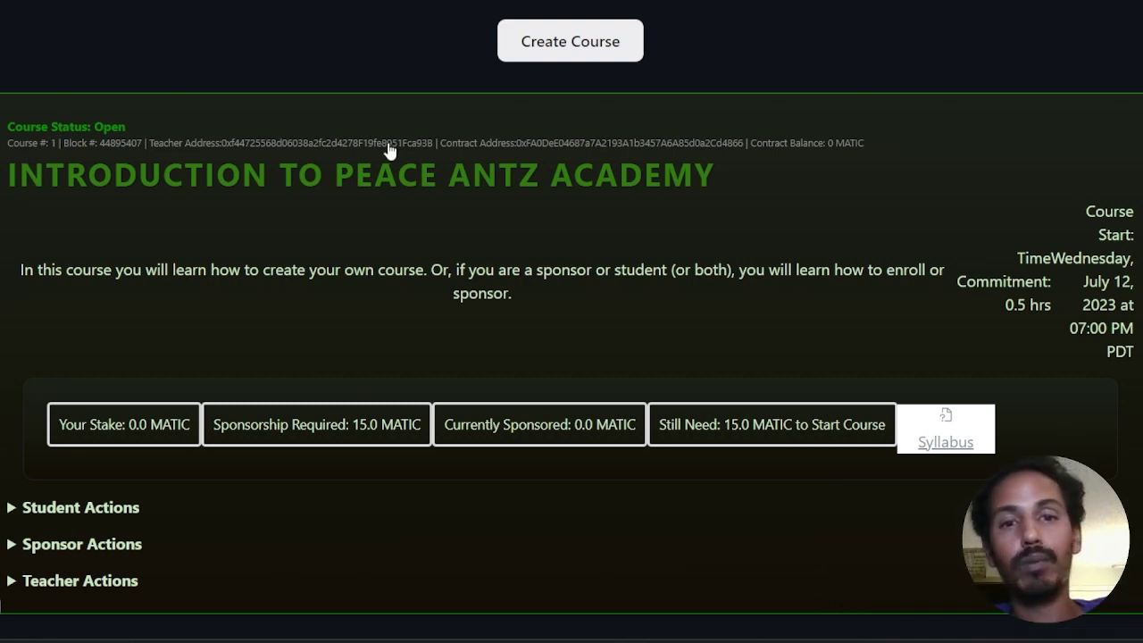
scroll(748, 286, down, 1)
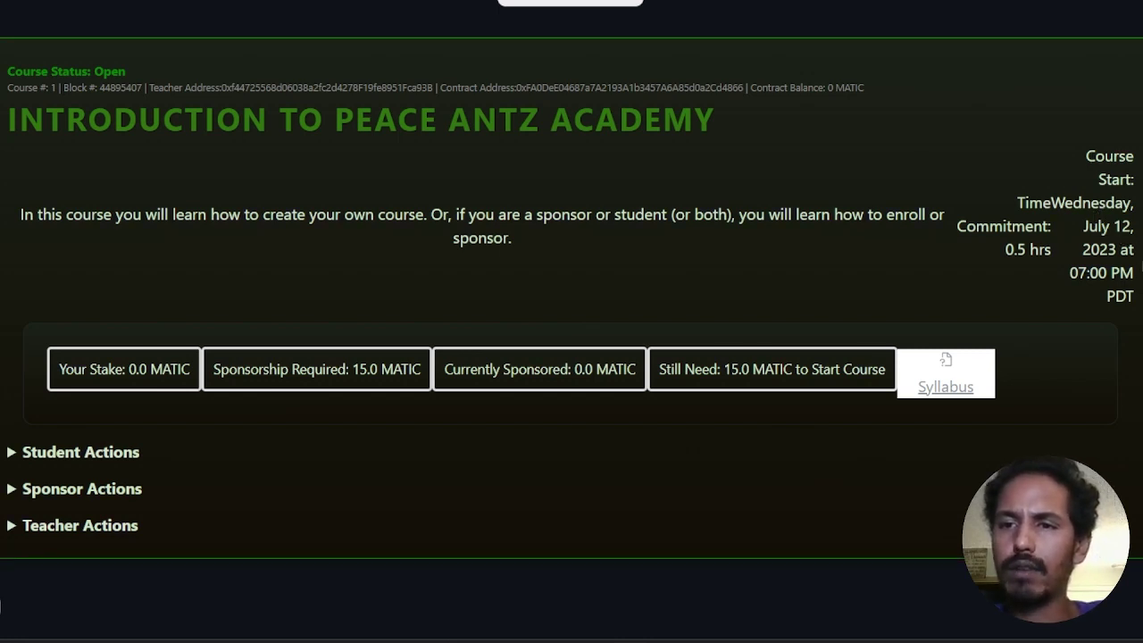
drag(1135, 302, 336, 205)
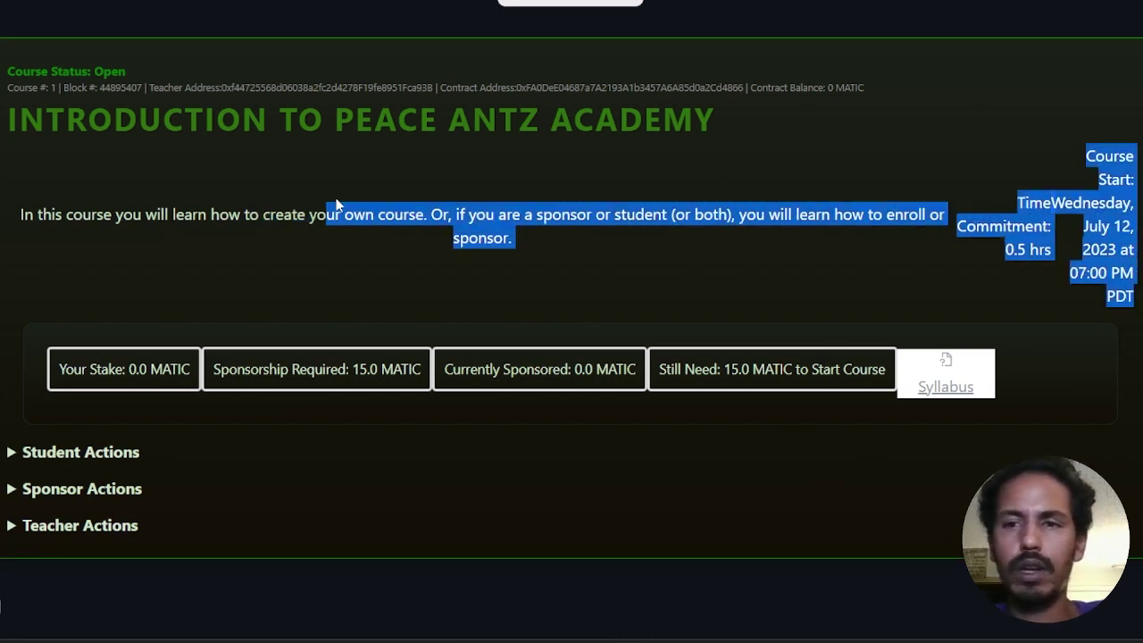
click(918, 265)
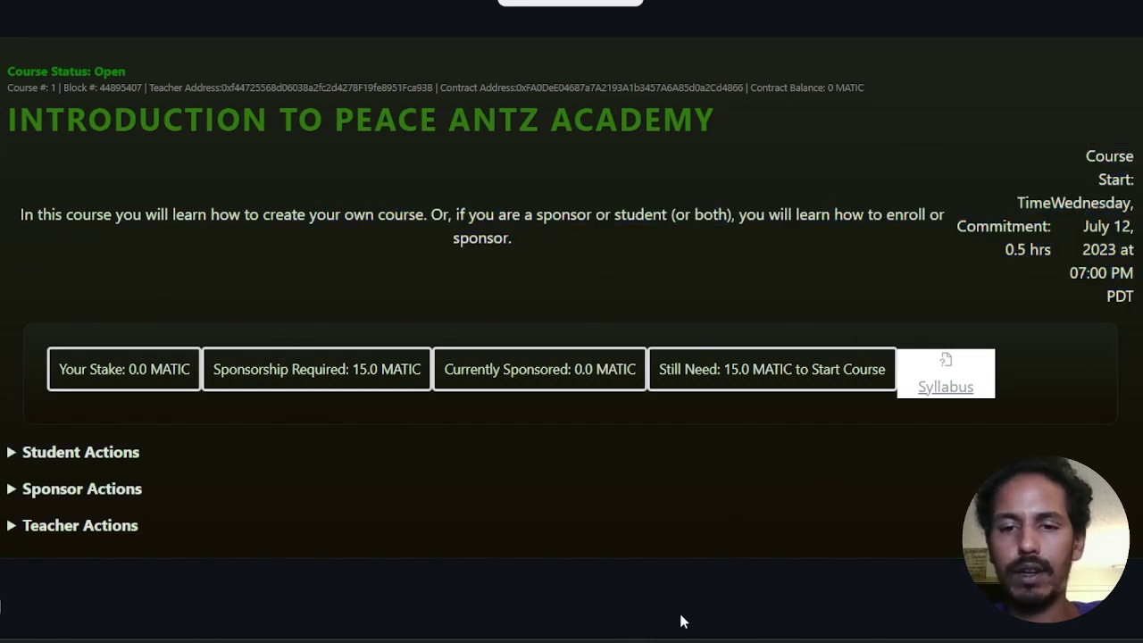
mouse_move(629, 642)
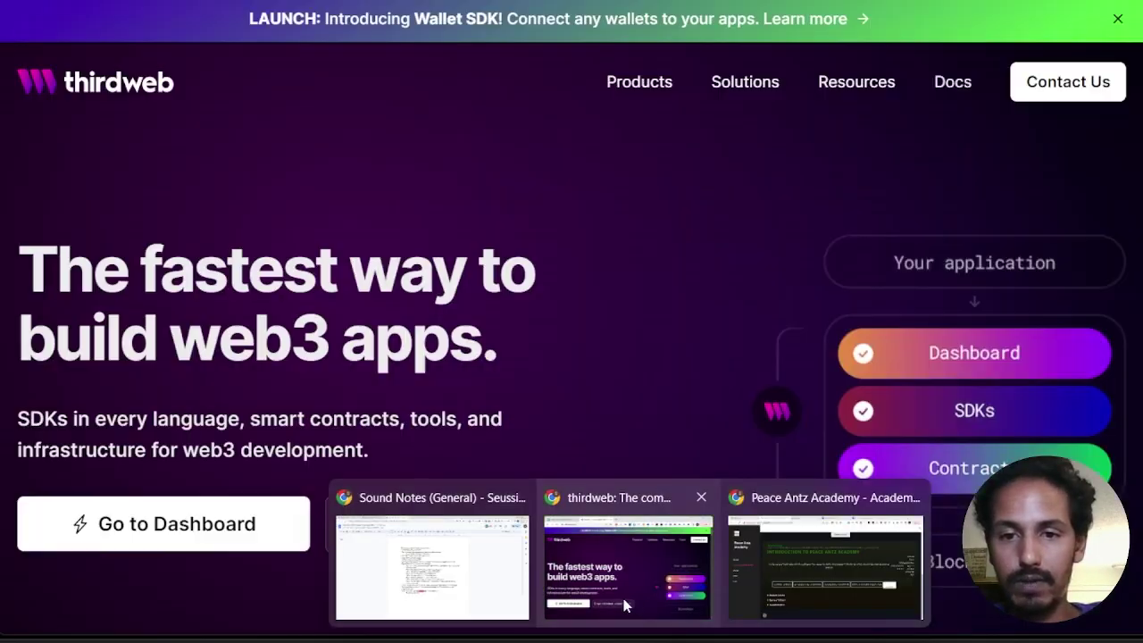
Step: Enter 'Text in card rendering squished to right, not pretty' in B11 and No in D11
click(637, 597)
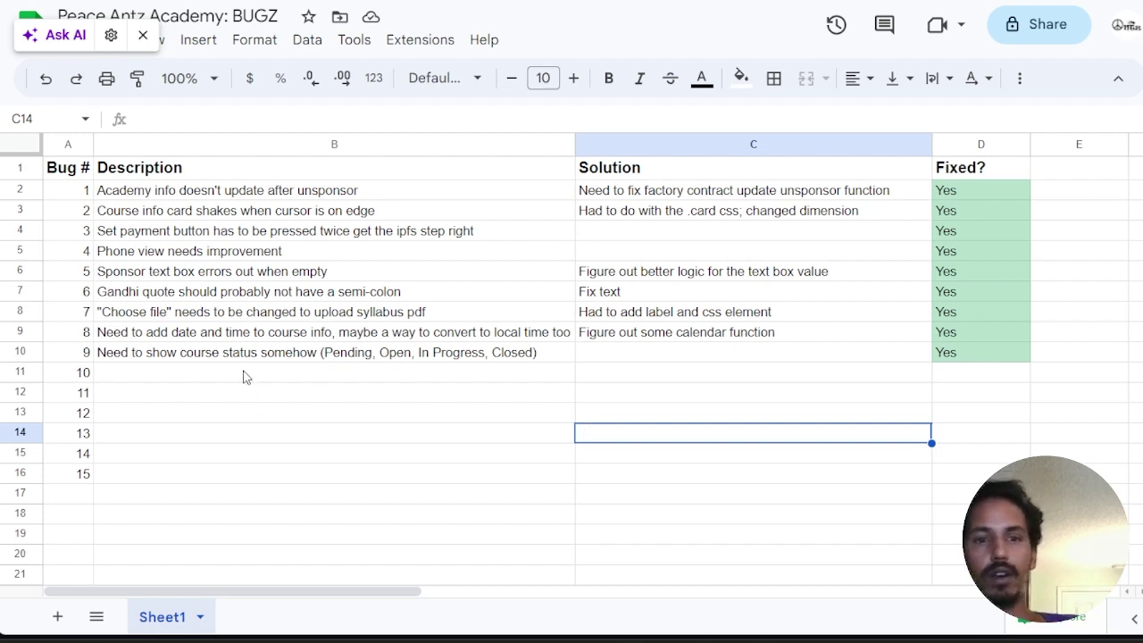
click(247, 376)
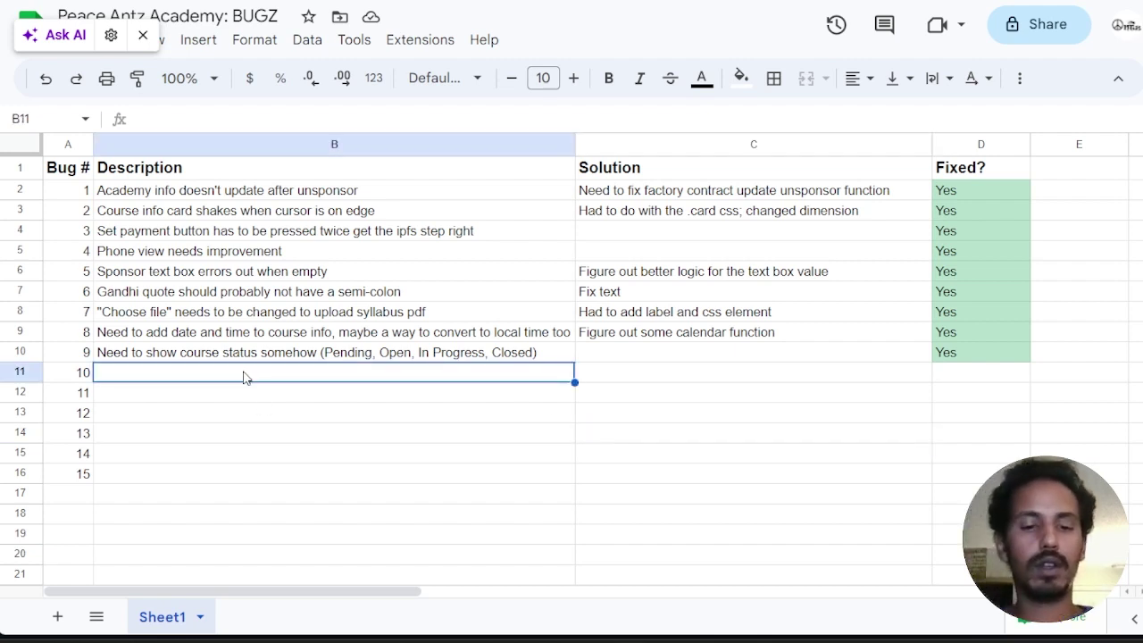
text(Text i)
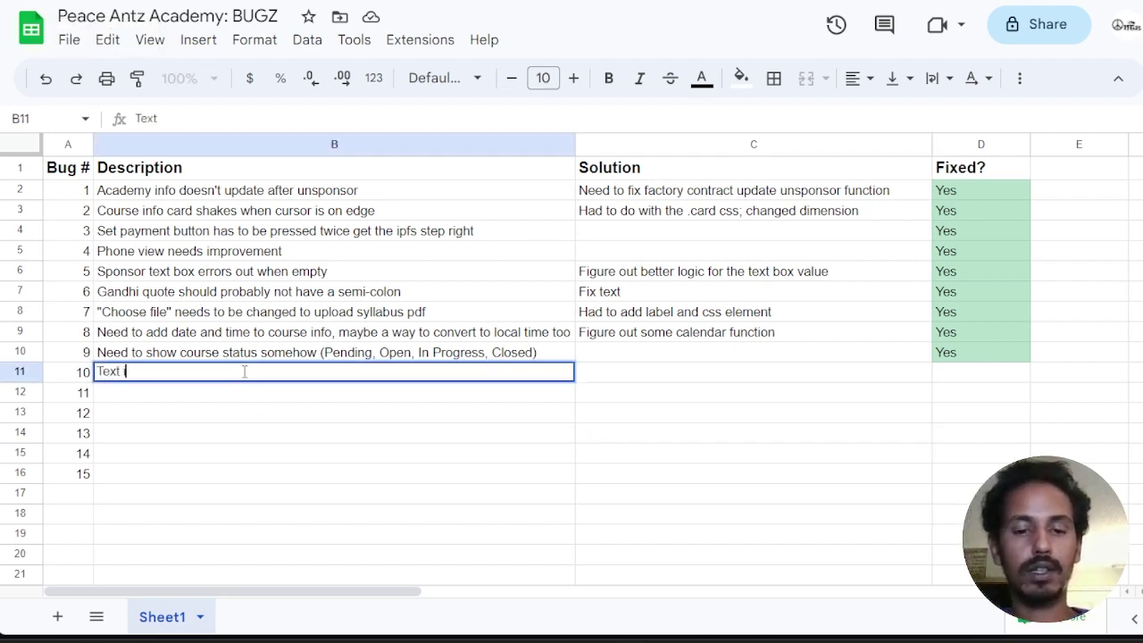
text(n card rend)
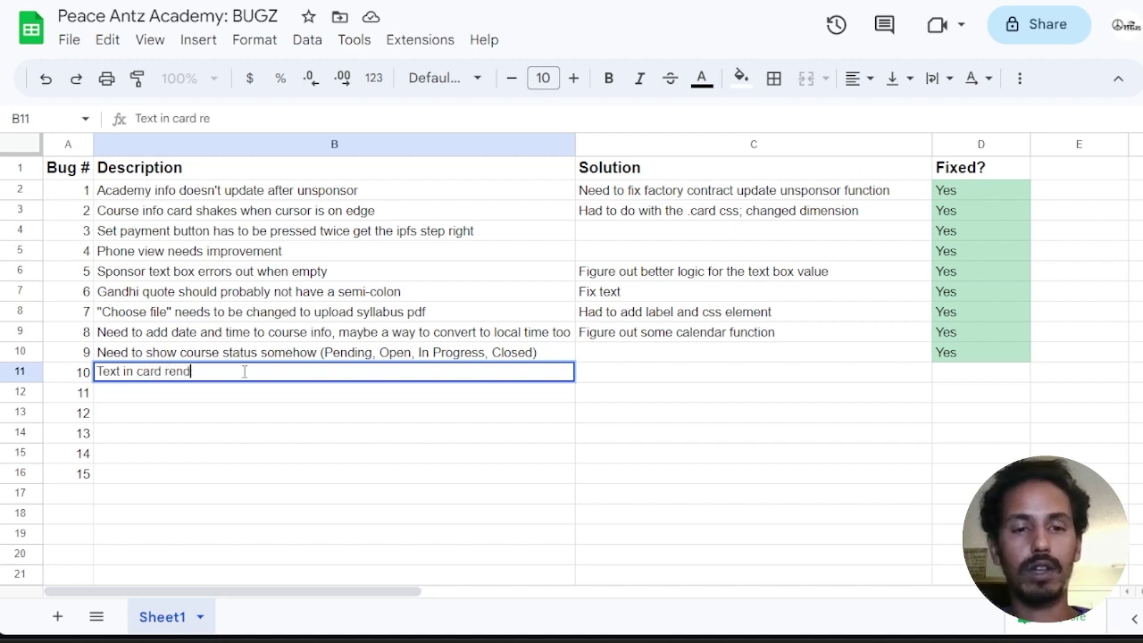
text(ering )
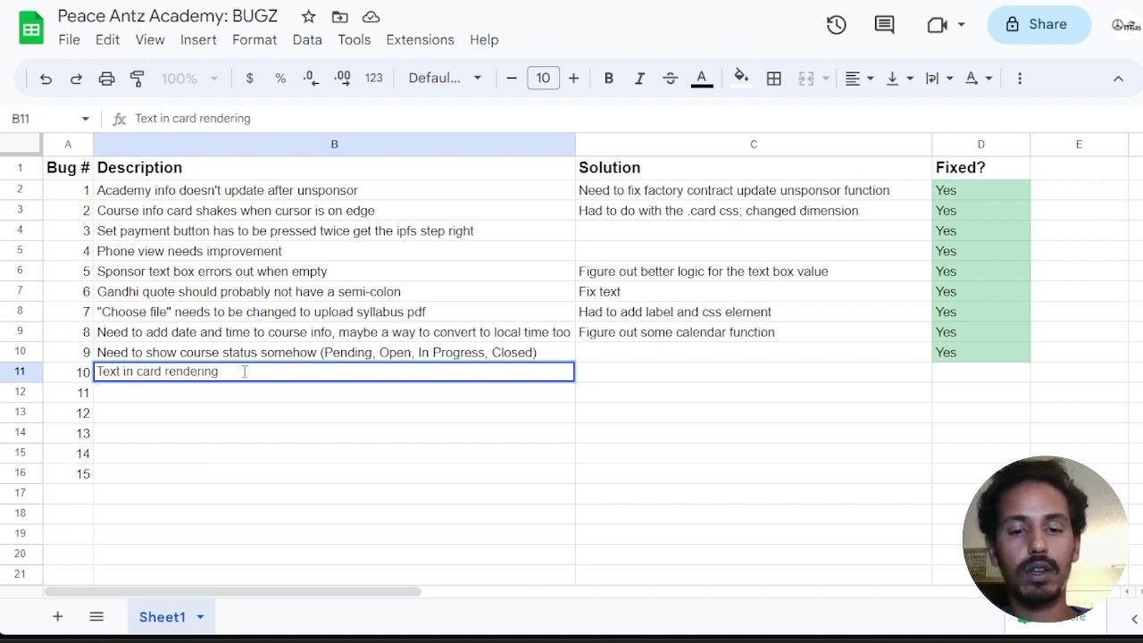
text(sq)
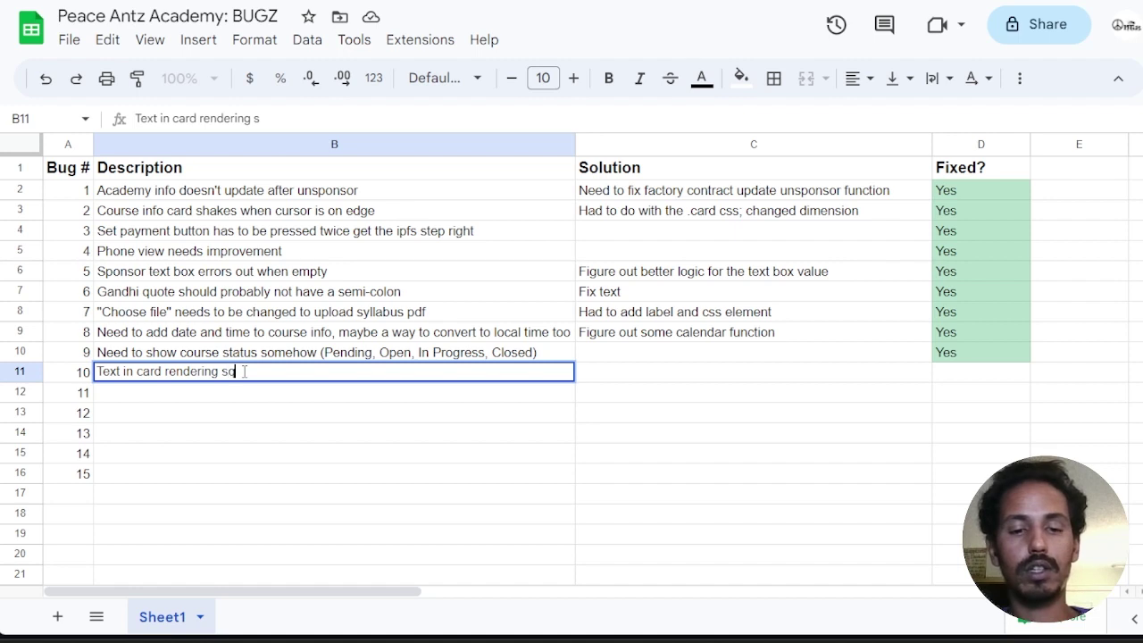
text(uished to r)
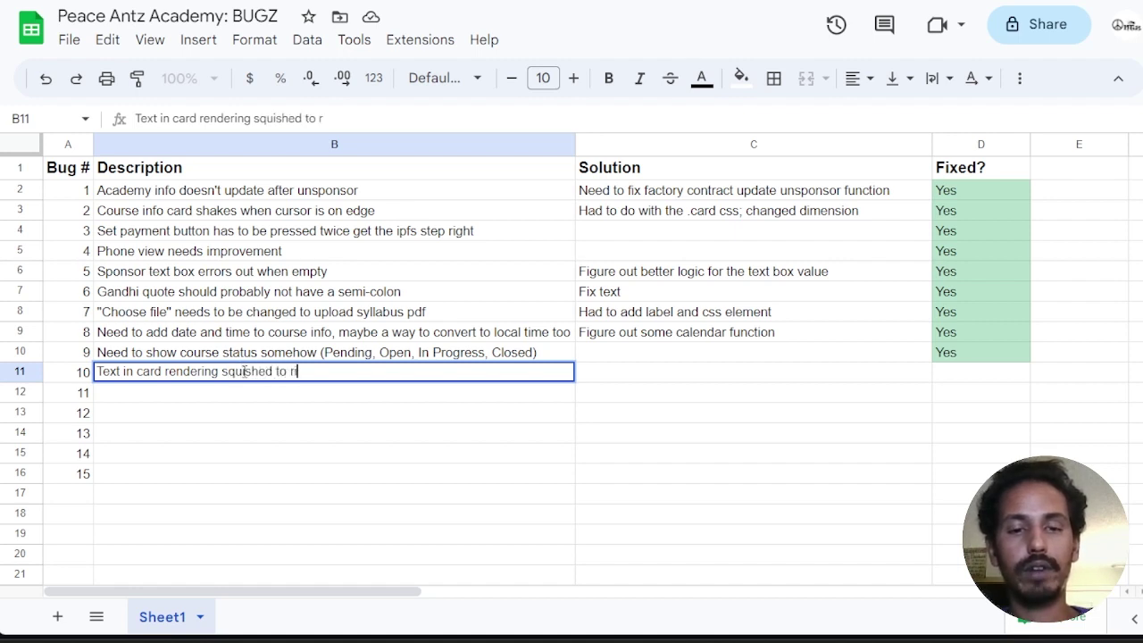
text(ight, not pretty)
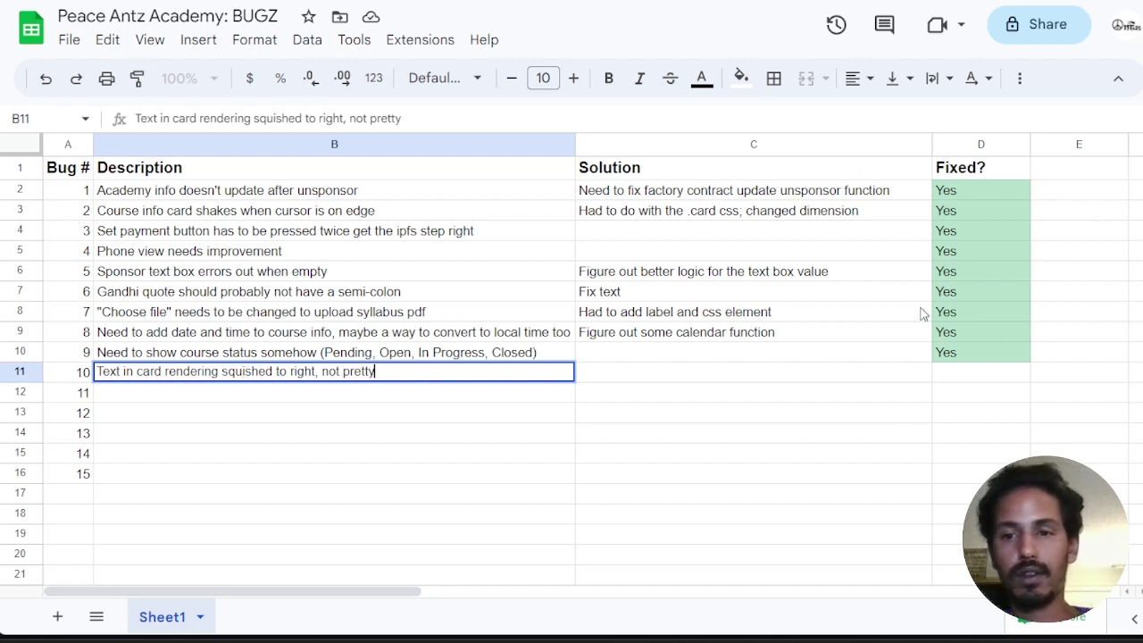
click(973, 381)
text(o)
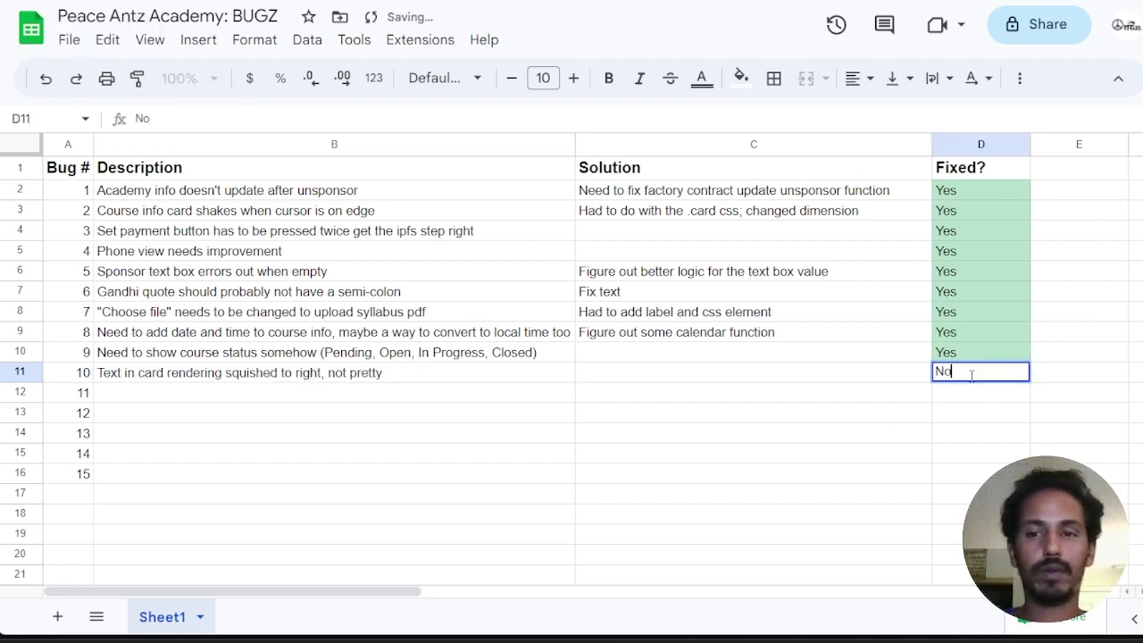
key(Return)
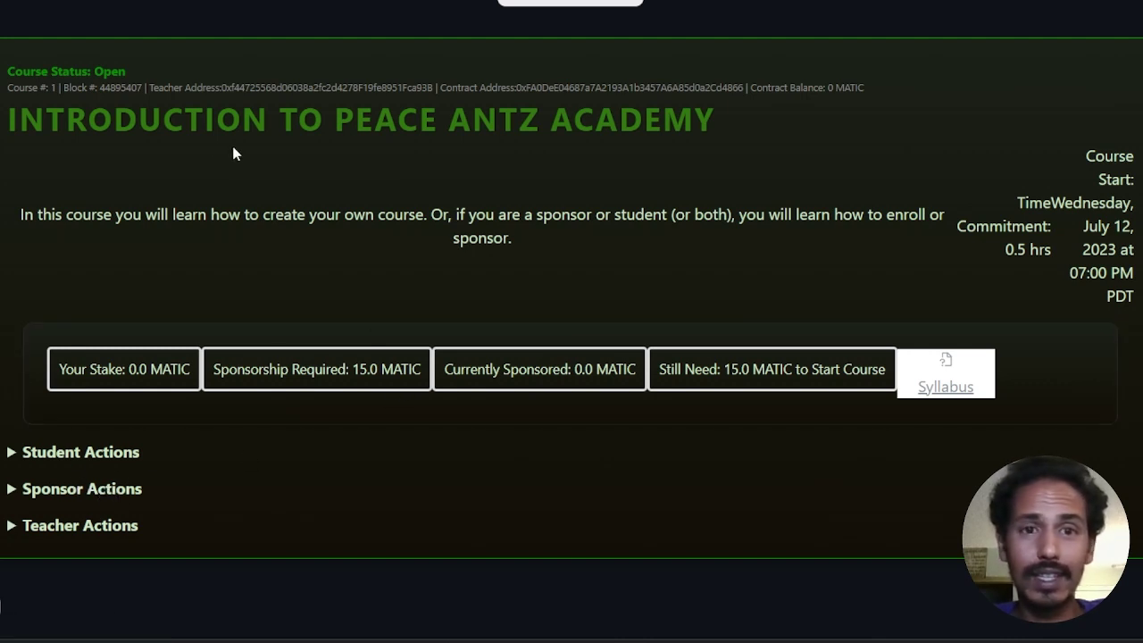
Step: Expand the Student Actions and Sponsor Actions sections for course #1
click(11, 453)
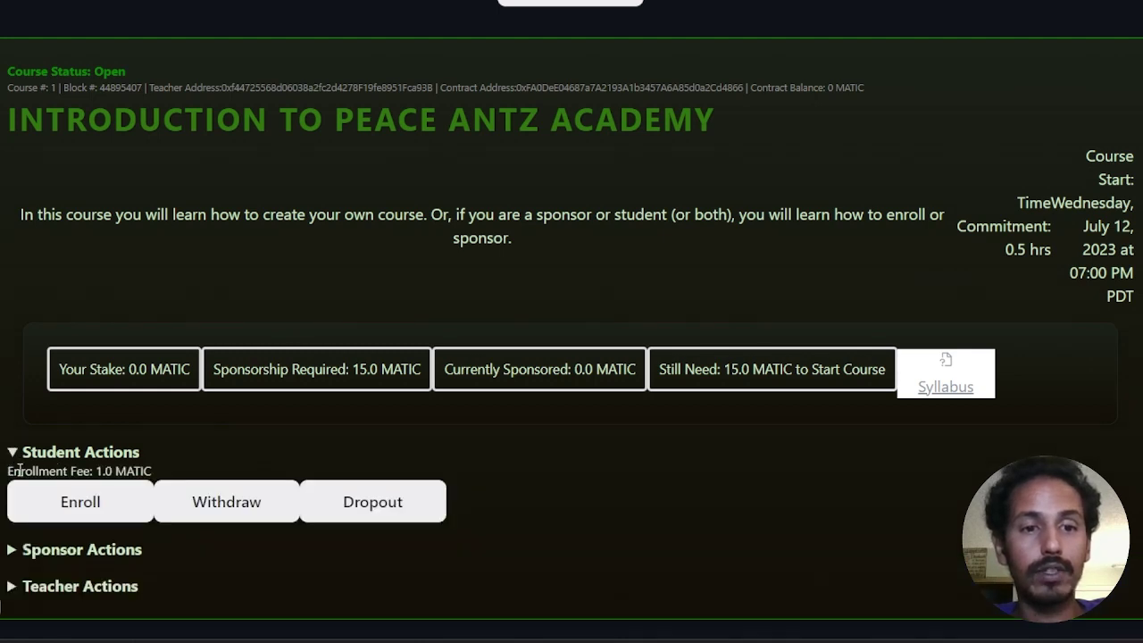
scroll(62, 446, down, 1)
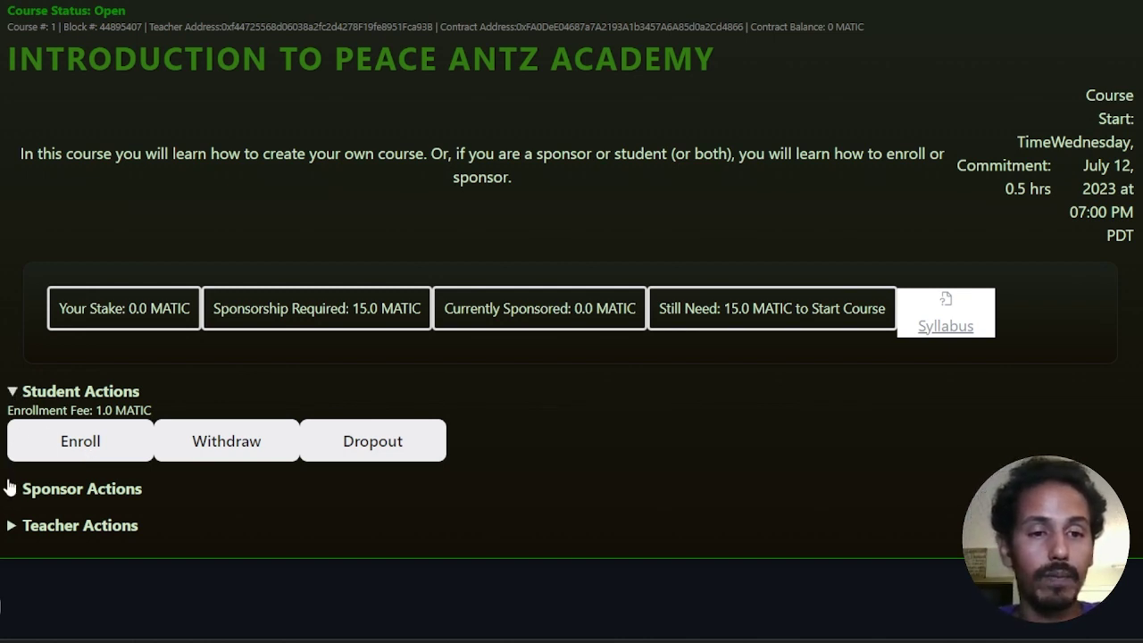
click(11, 491)
Step: Change the sponsor amount from 0 to 15 MATIC, sponsor, and confirm in MetaMask
scroll(98, 509, down, 1)
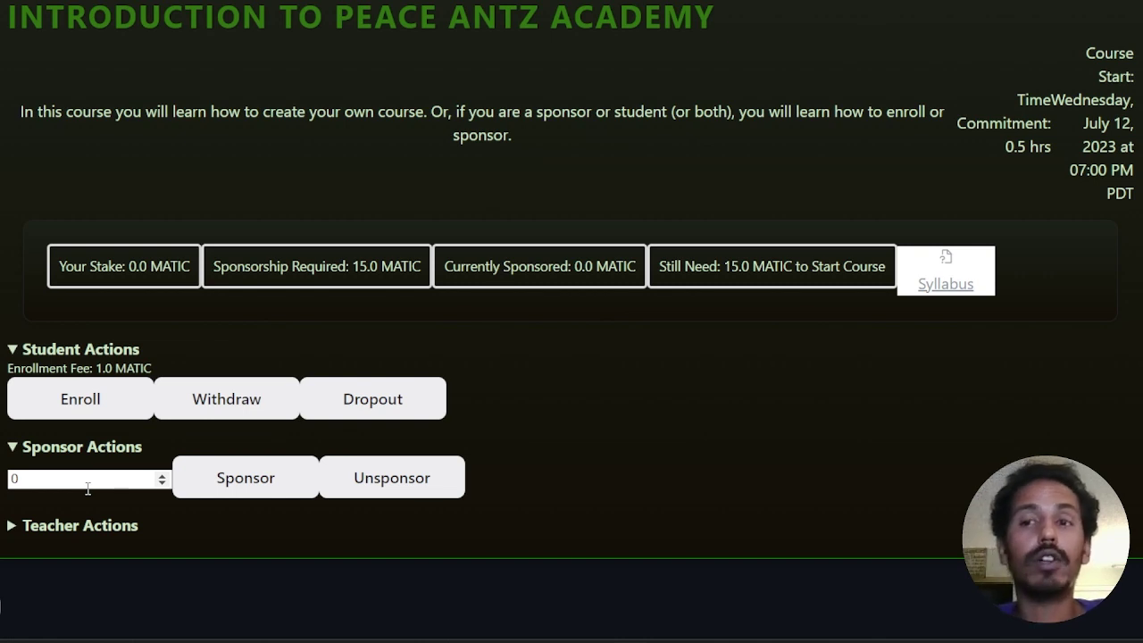
click(62, 483)
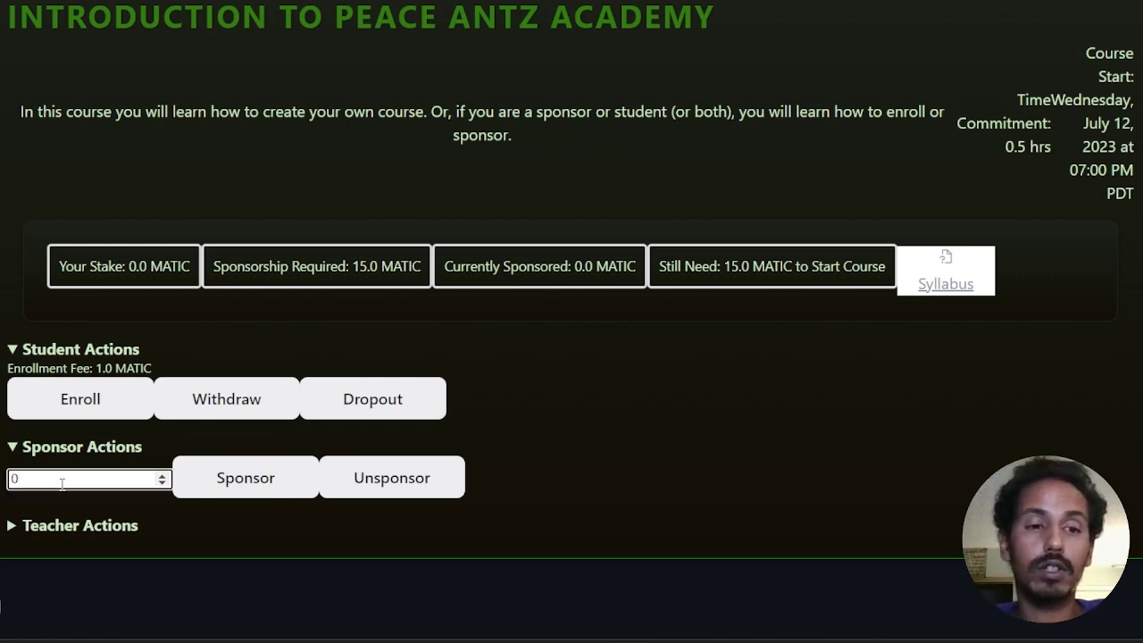
key(BackSpace)
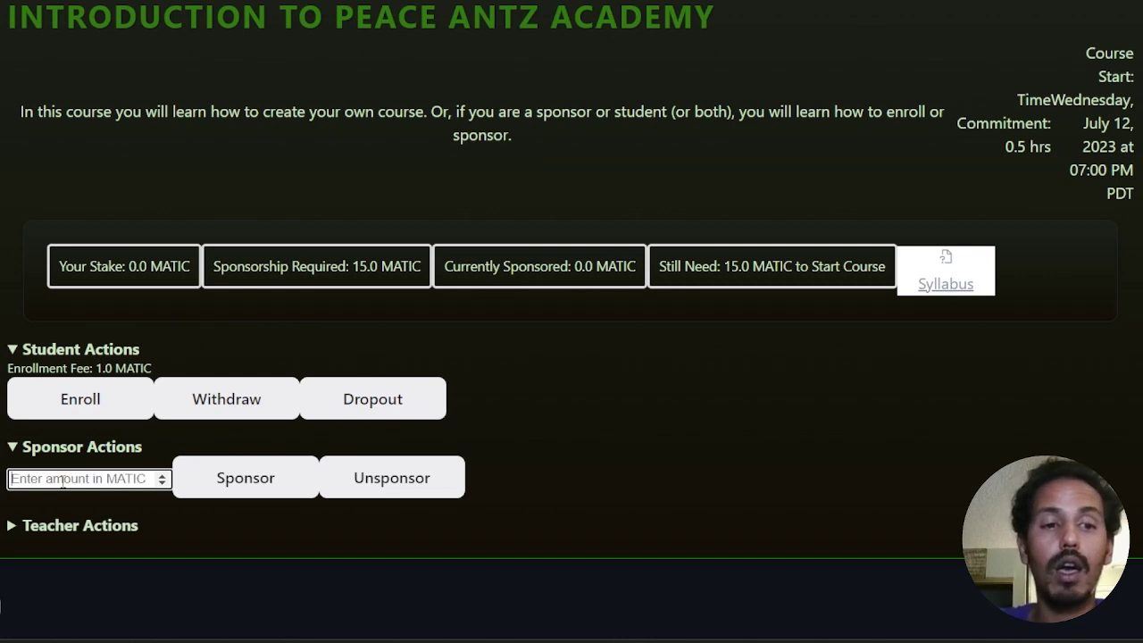
text(15)
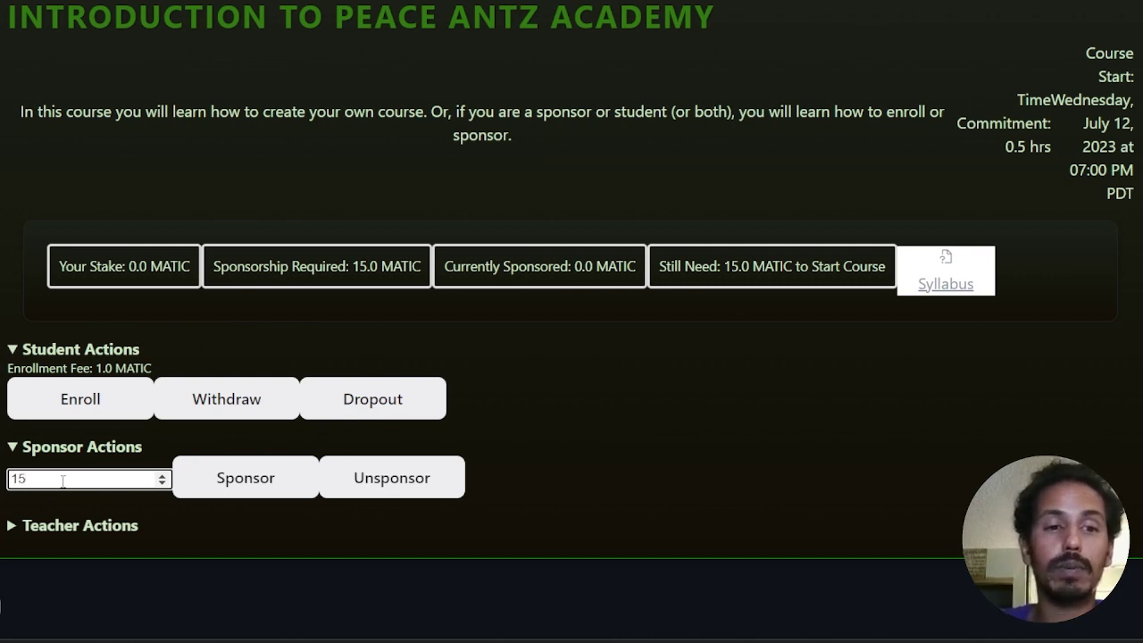
click(229, 482)
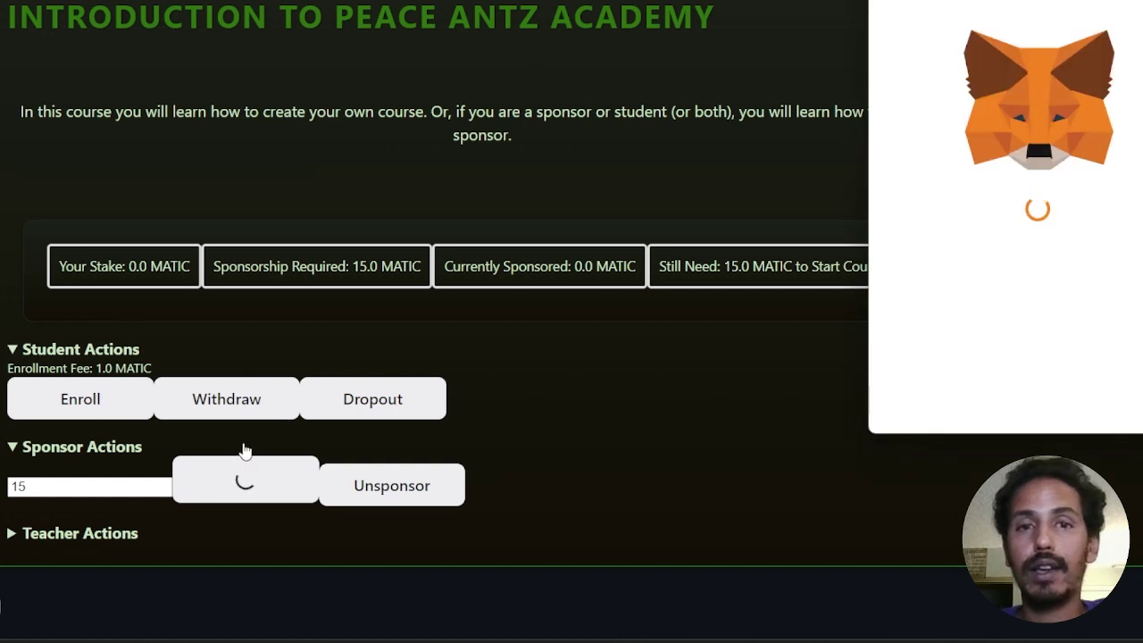
scroll(982, 339, down, 3)
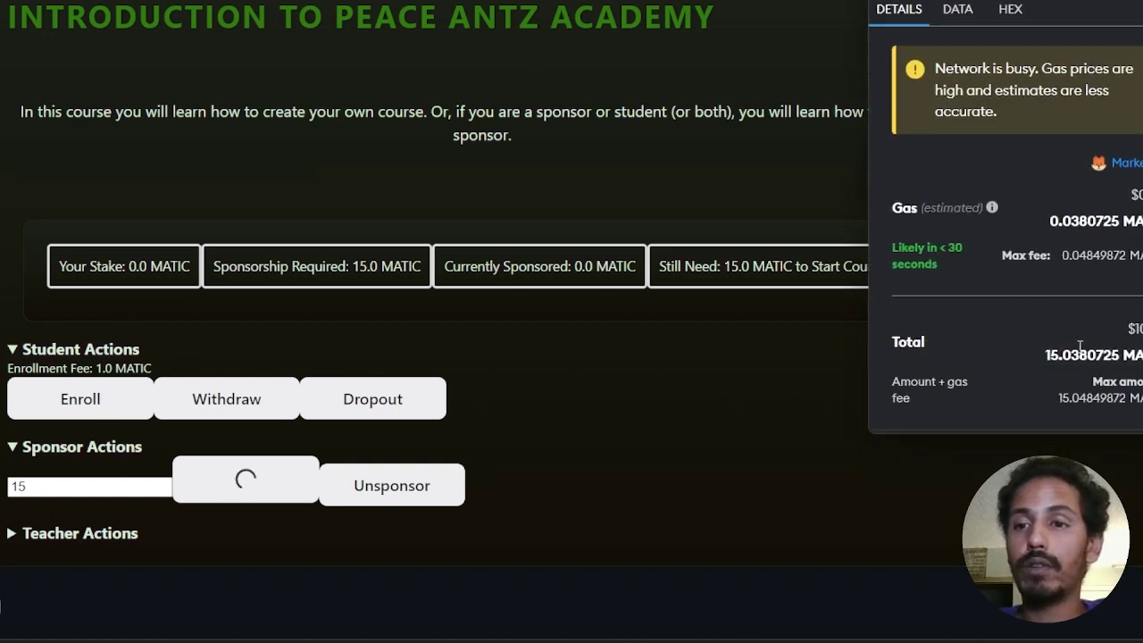
click(1122, 385)
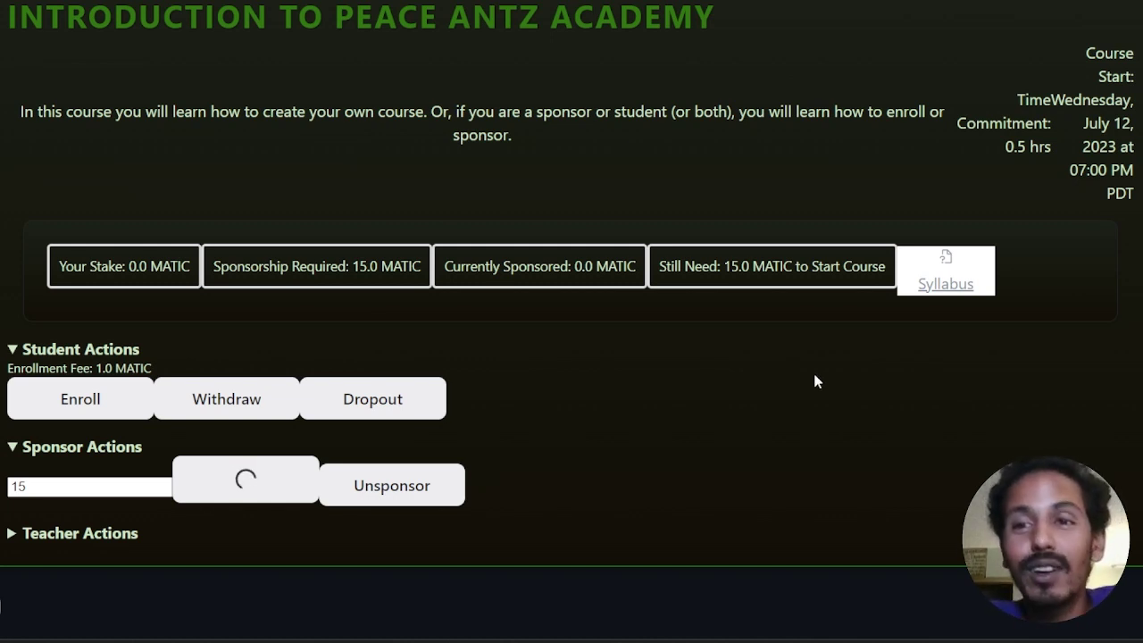
scroll(404, 415, down, 1)
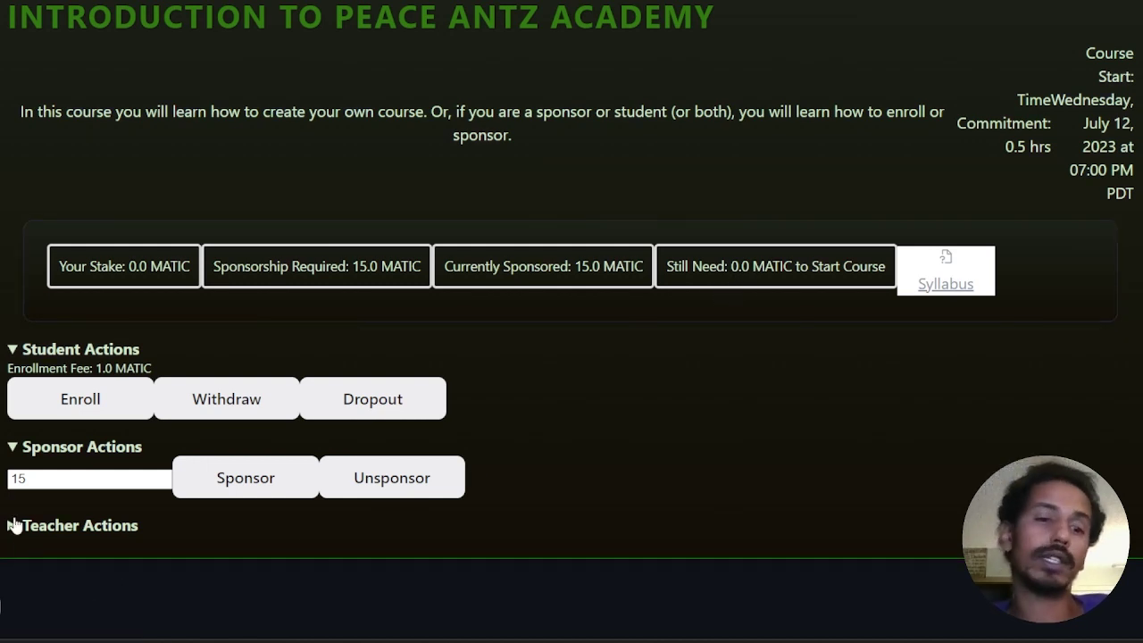
Step: Expand Teacher Actions and return to the course header showing 15.0 of 15.0 MATIC sponsored
click(14, 525)
scroll(113, 438, down, 1)
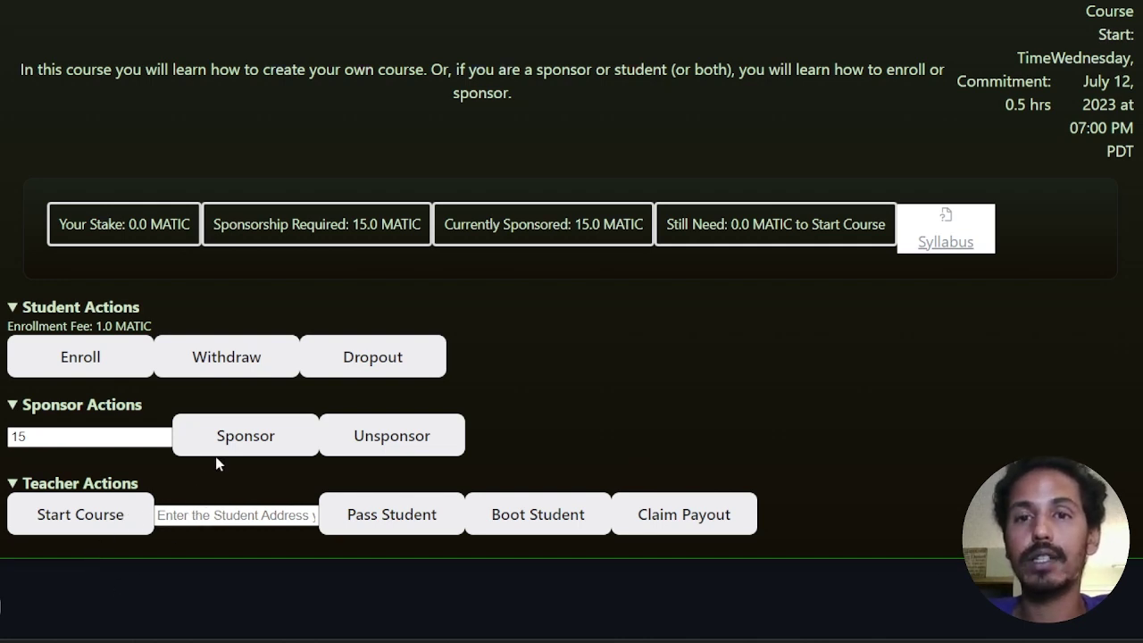
scroll(217, 460, up, 1)
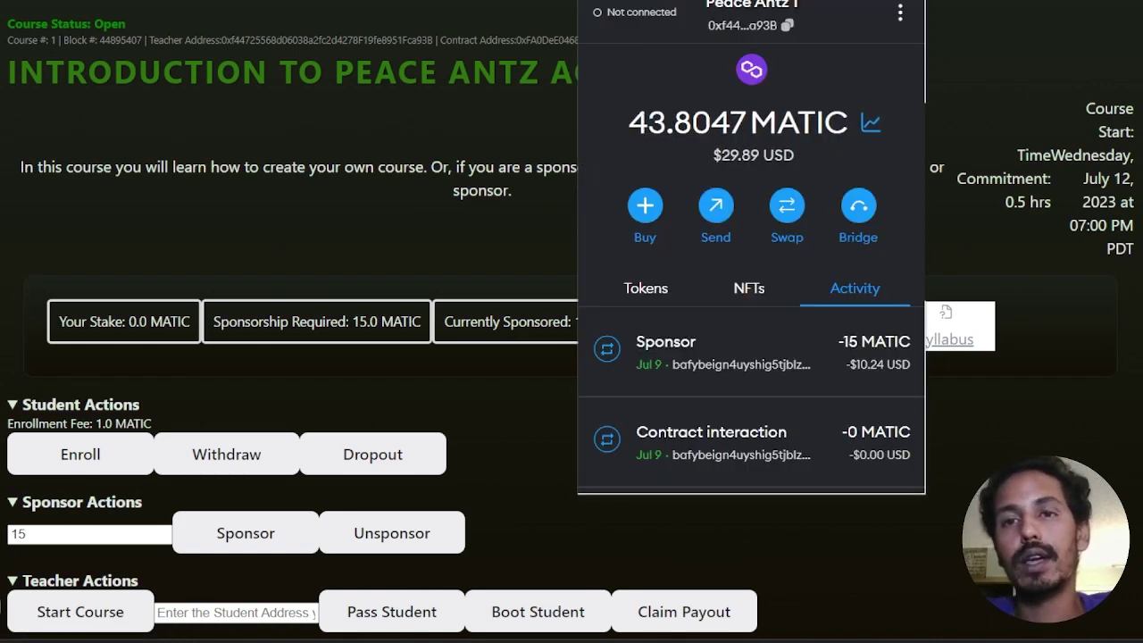
Step: Switch the MetaMask wallet to the Degen account
click(752, 5)
scroll(821, 97, down, 2)
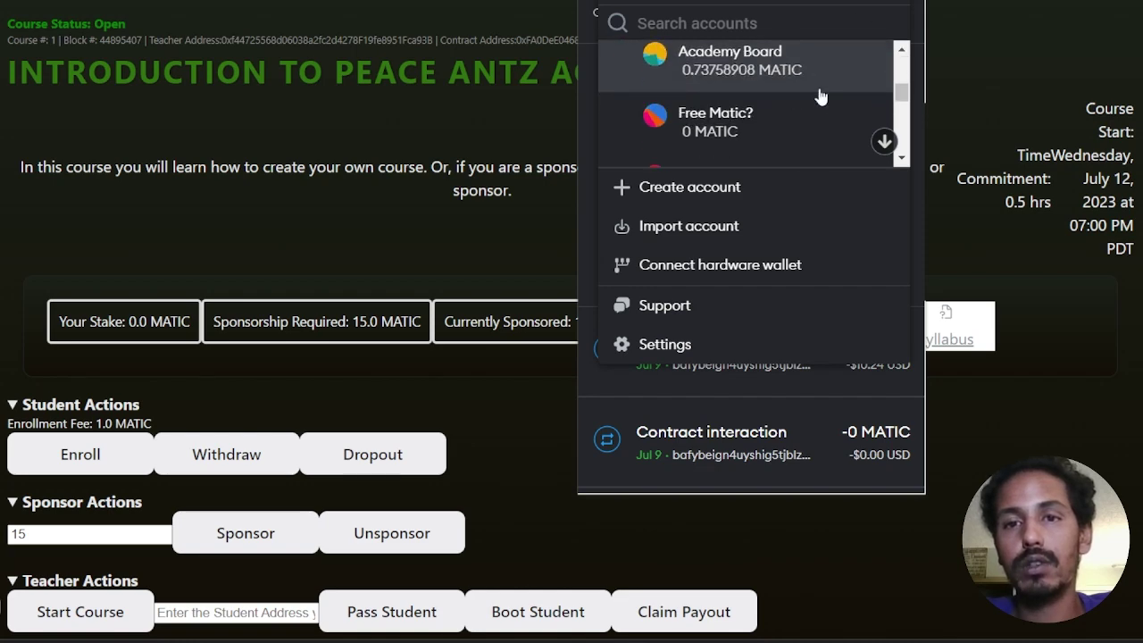
scroll(767, 101, down, 2)
scroll(741, 132, down, 1)
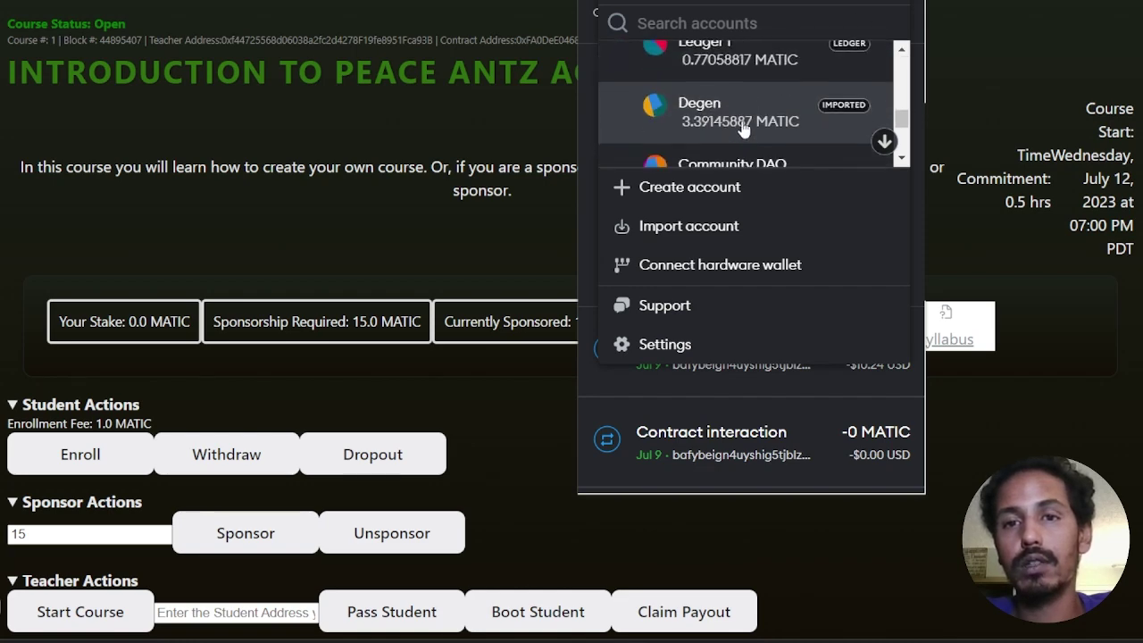
click(743, 130)
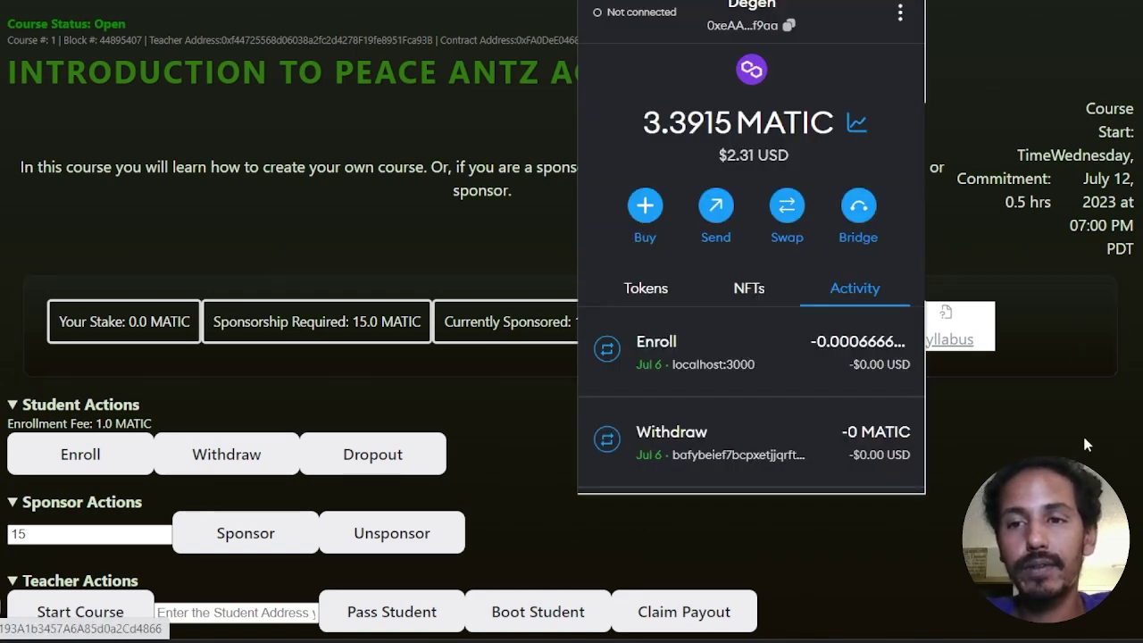
click(1086, 444)
scroll(723, 447, up, 8)
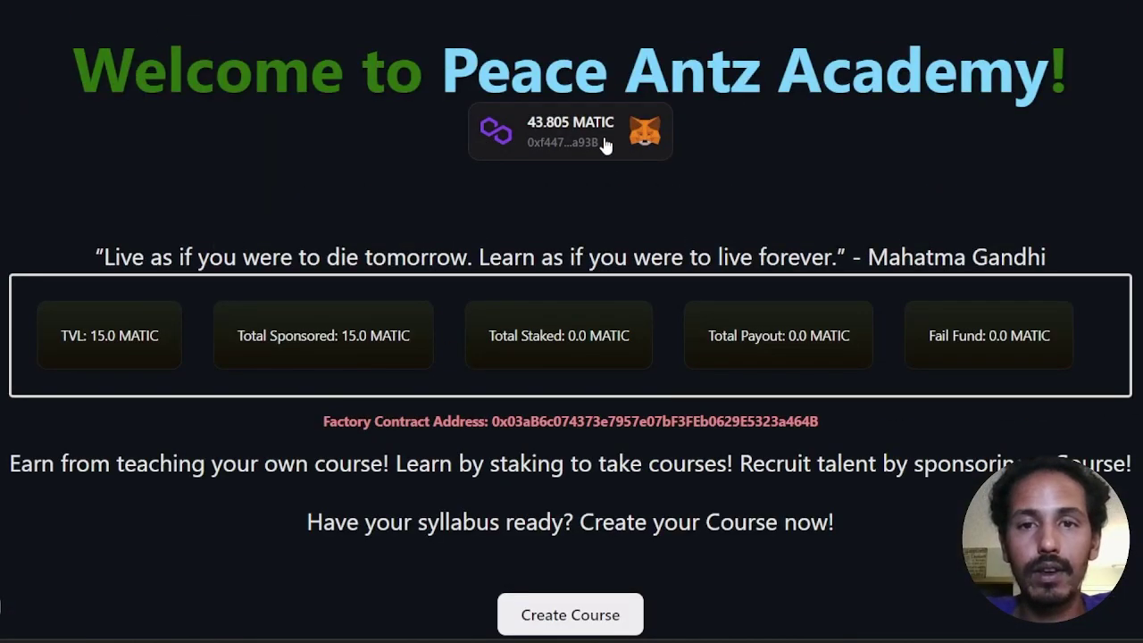
Step: Disconnect the current wallet from the site and reconnect through MetaMask with a different account
click(605, 145)
click(707, 212)
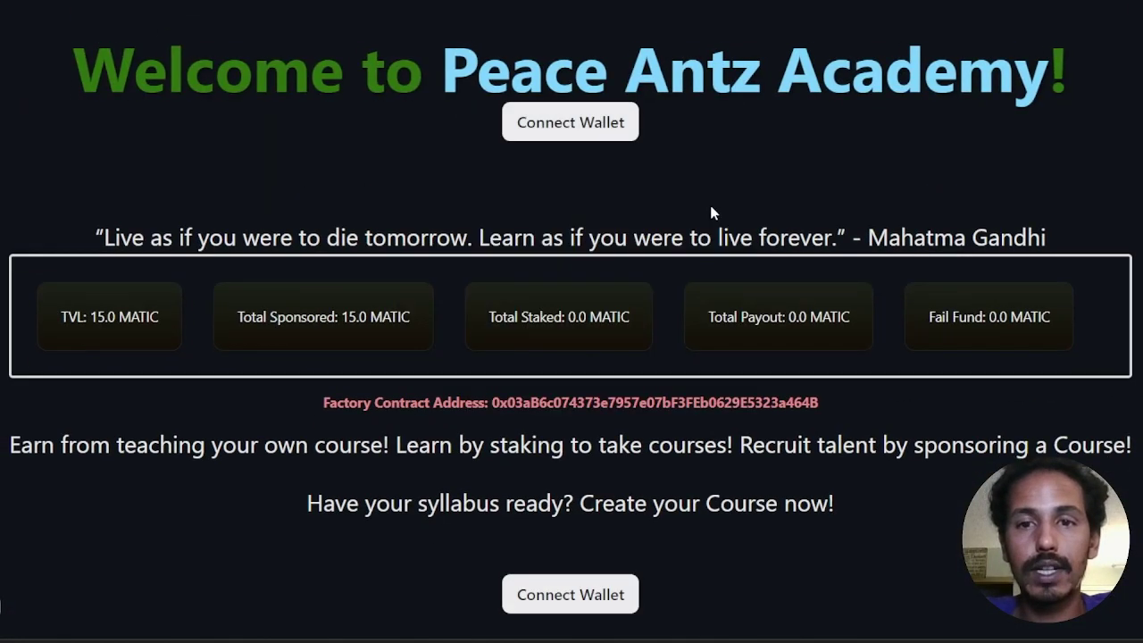
click(588, 133)
click(488, 245)
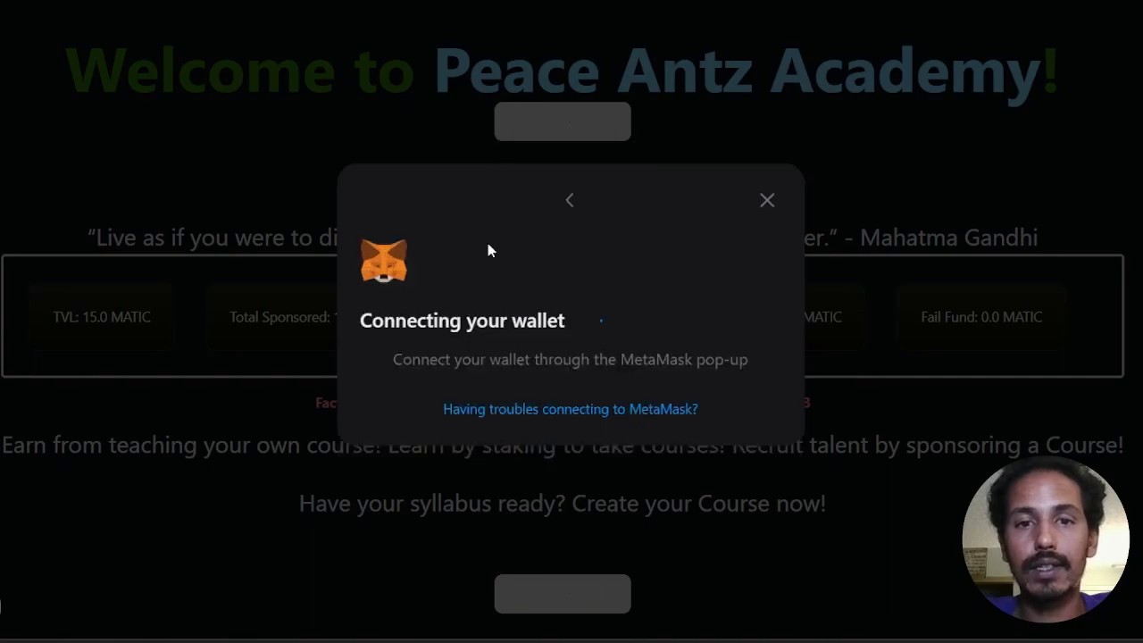
click(587, 144)
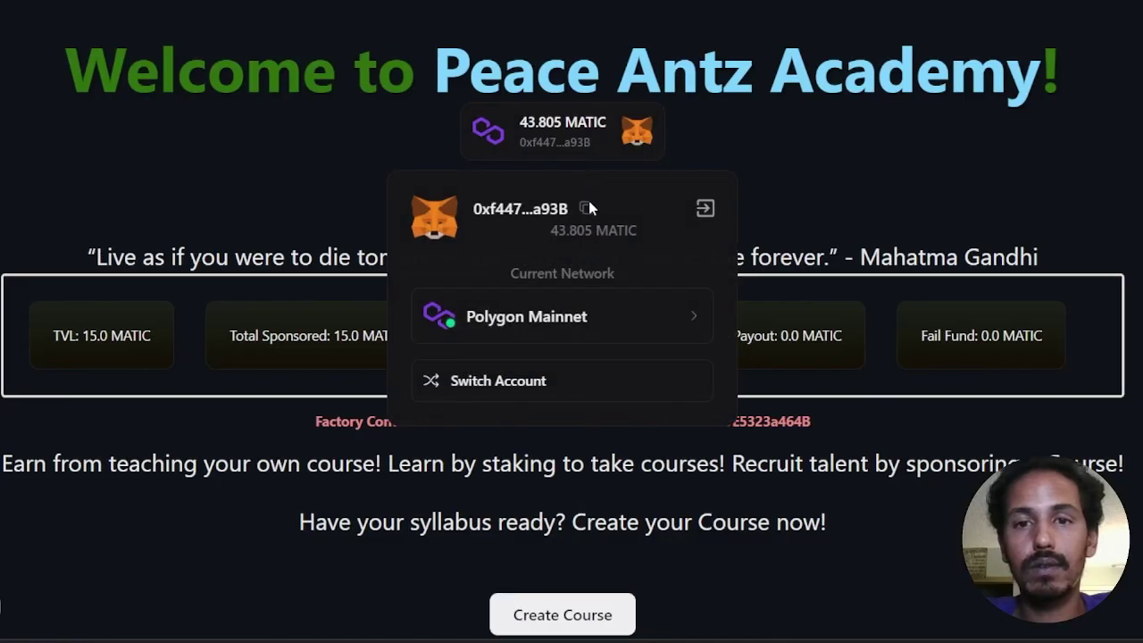
click(484, 382)
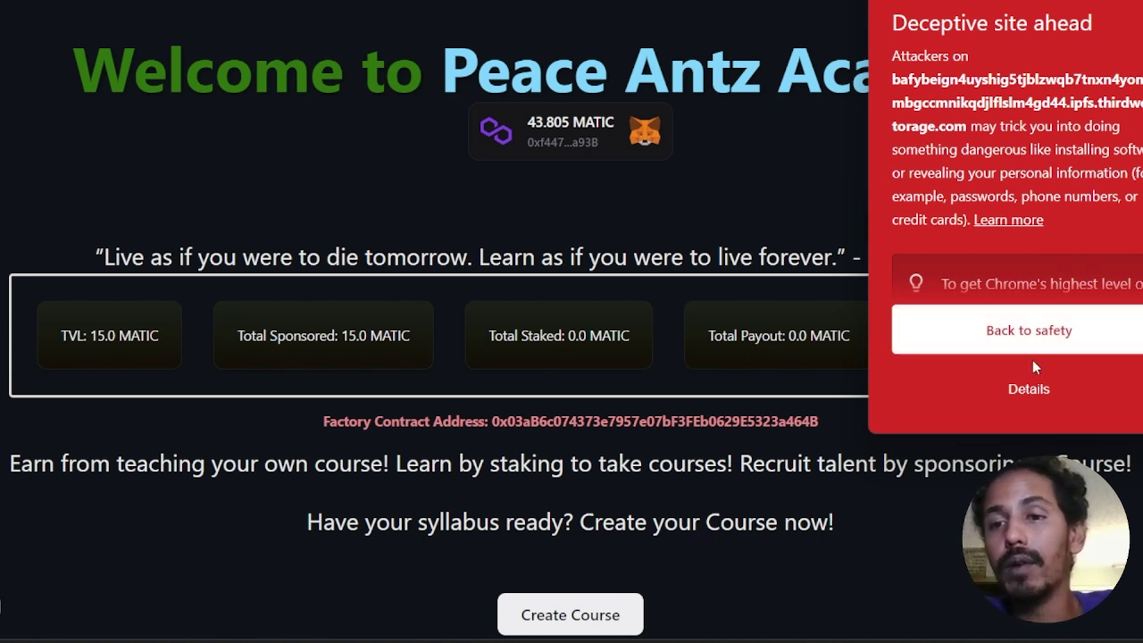
Step: Proceed past the deceptive site warning and approve connecting the second wallet
click(1025, 392)
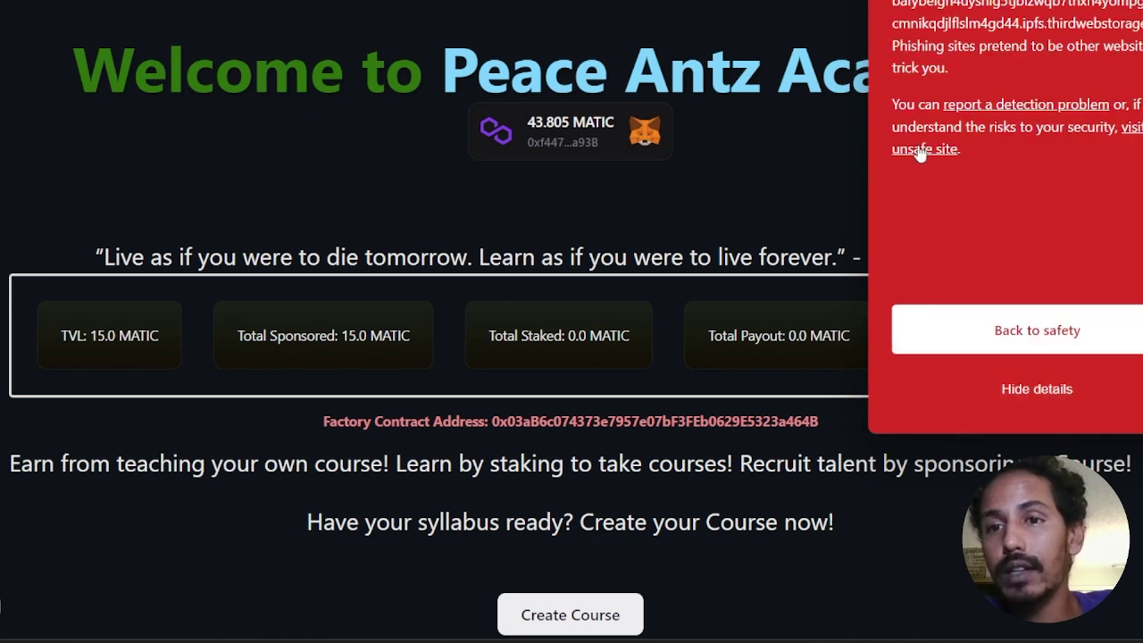
click(919, 150)
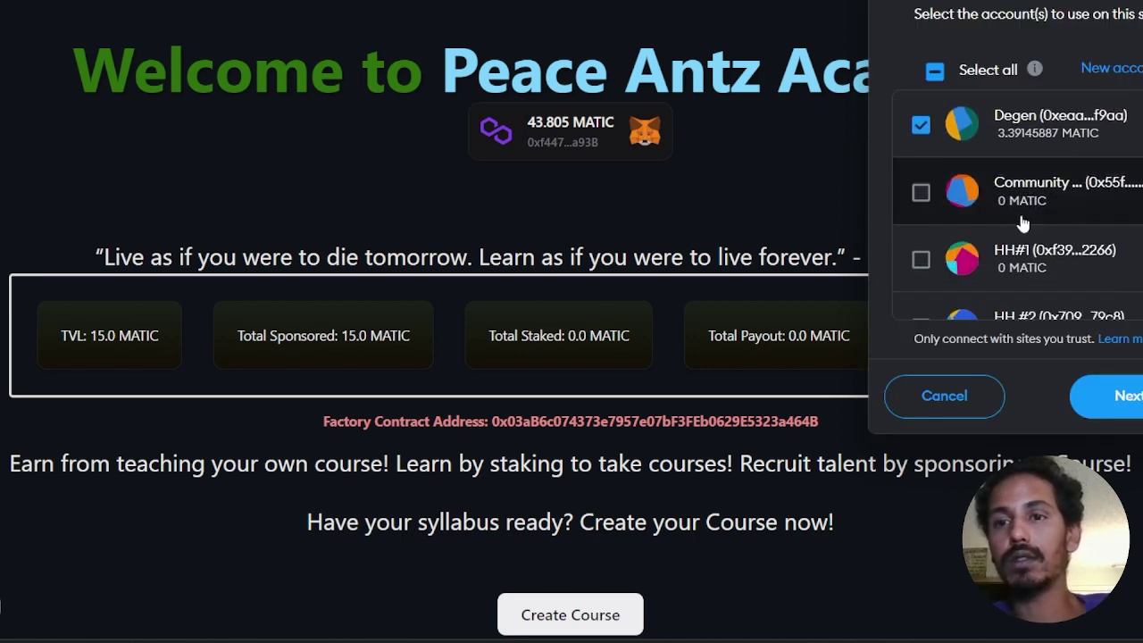
scroll(1024, 223, down, 10)
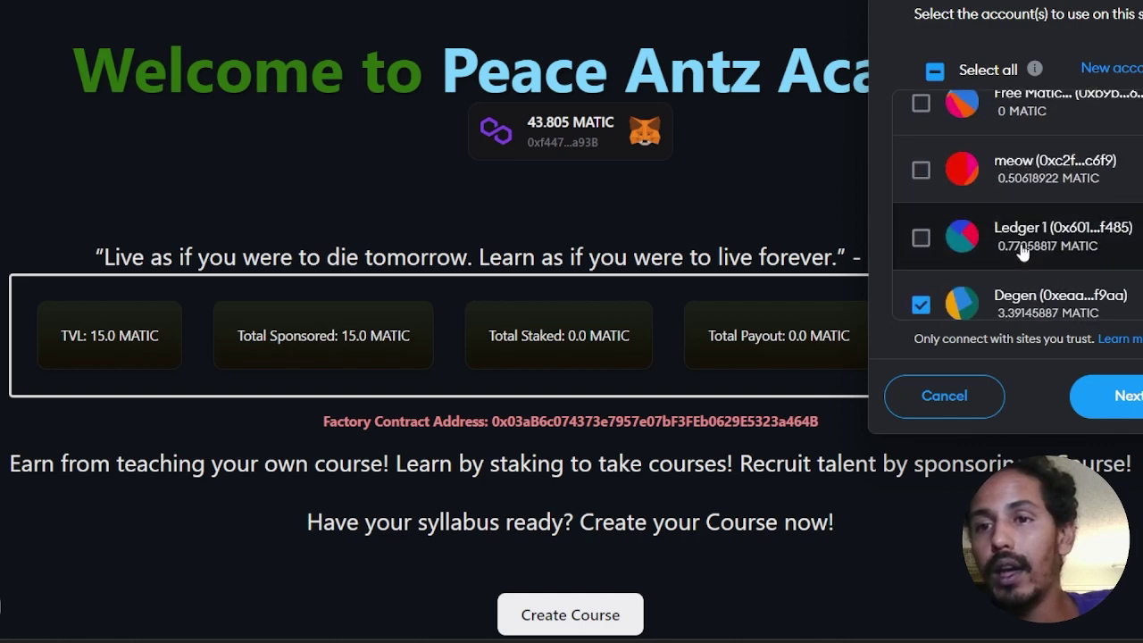
scroll(1024, 253, down, 2)
click(1116, 397)
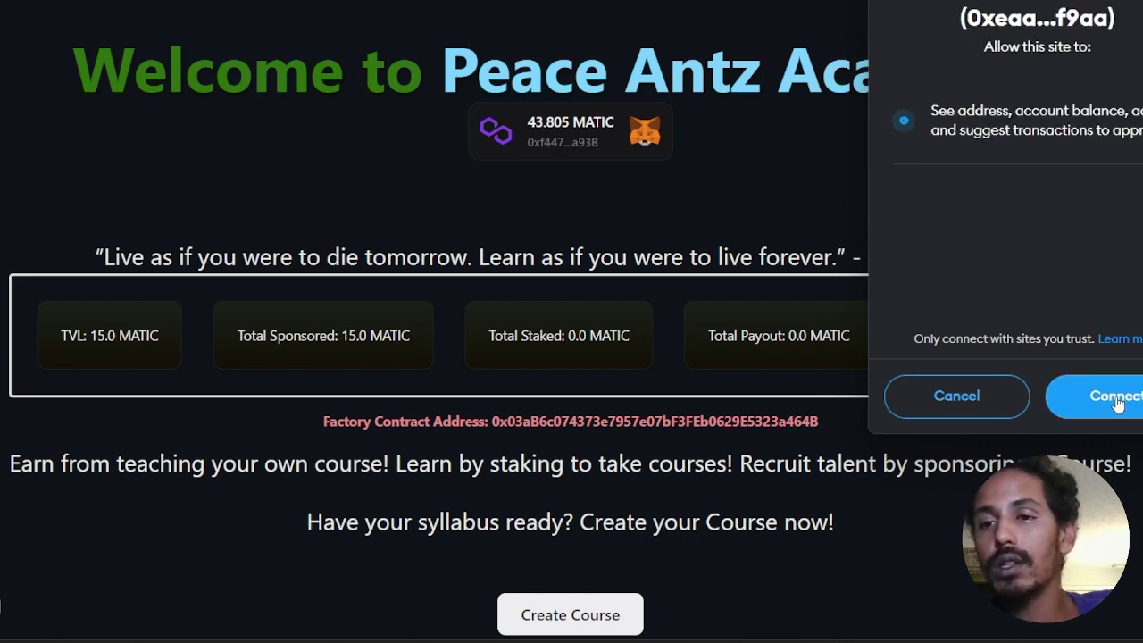
click(1115, 397)
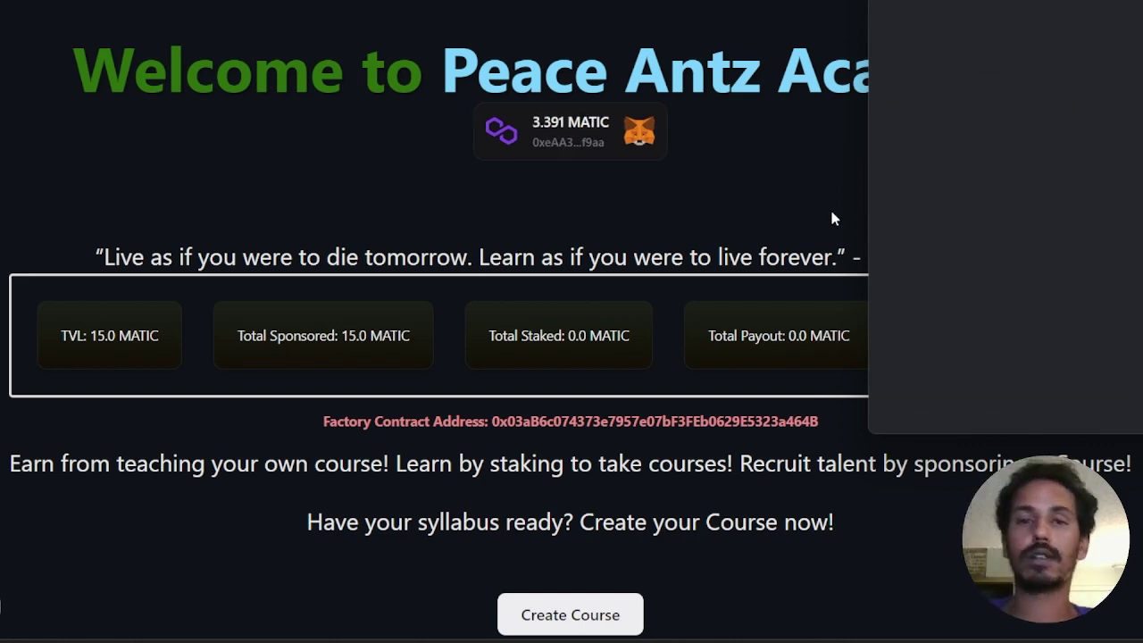
scroll(720, 228, down, 5)
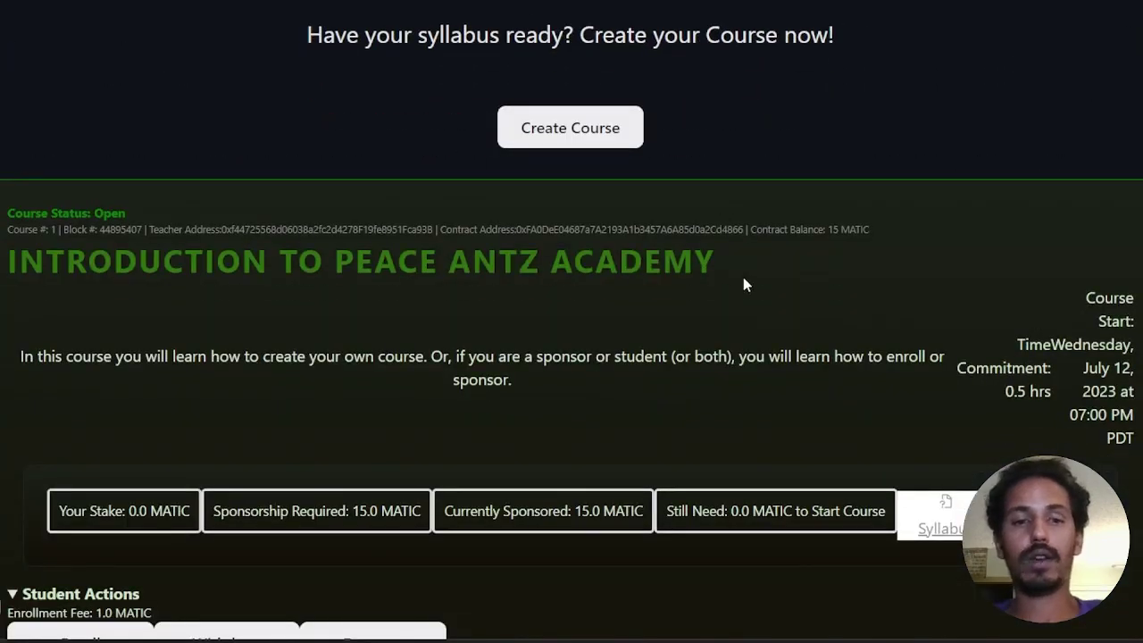
Step: Enroll the second wallet in course #1, confirming the 1 MATIC stake in MetaMask
scroll(742, 278, down, 3)
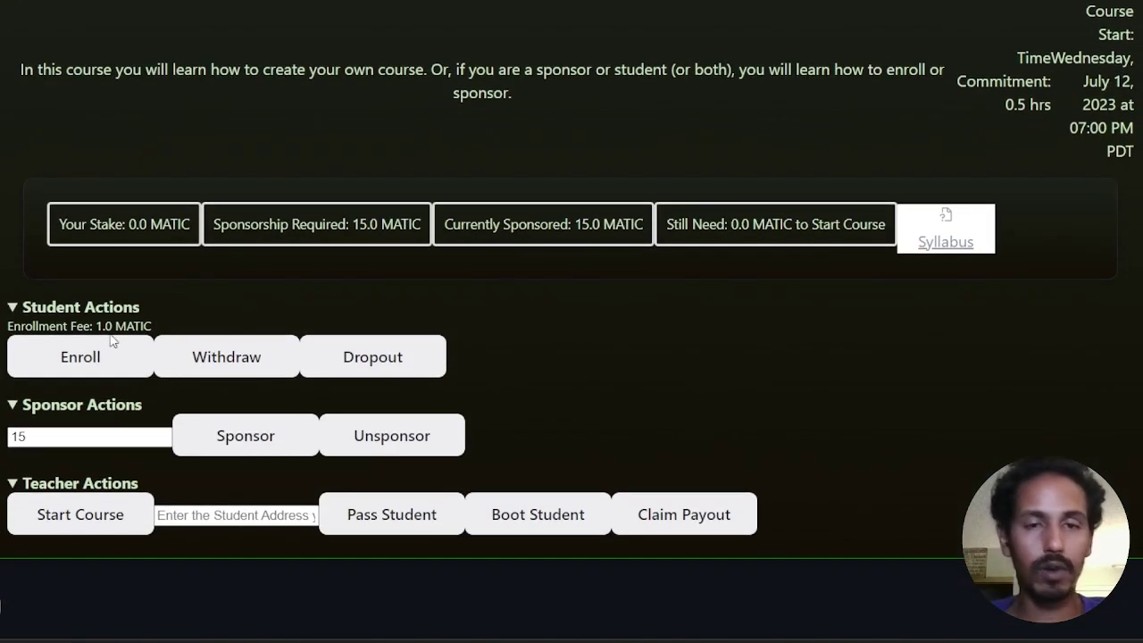
click(110, 353)
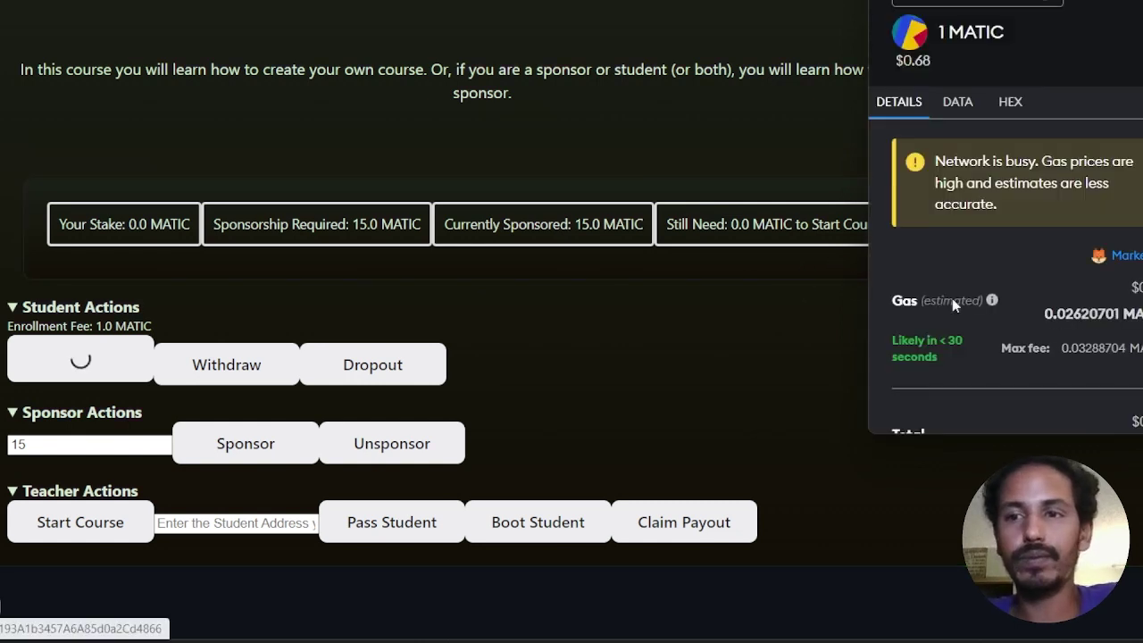
scroll(1000, 322, down, 2)
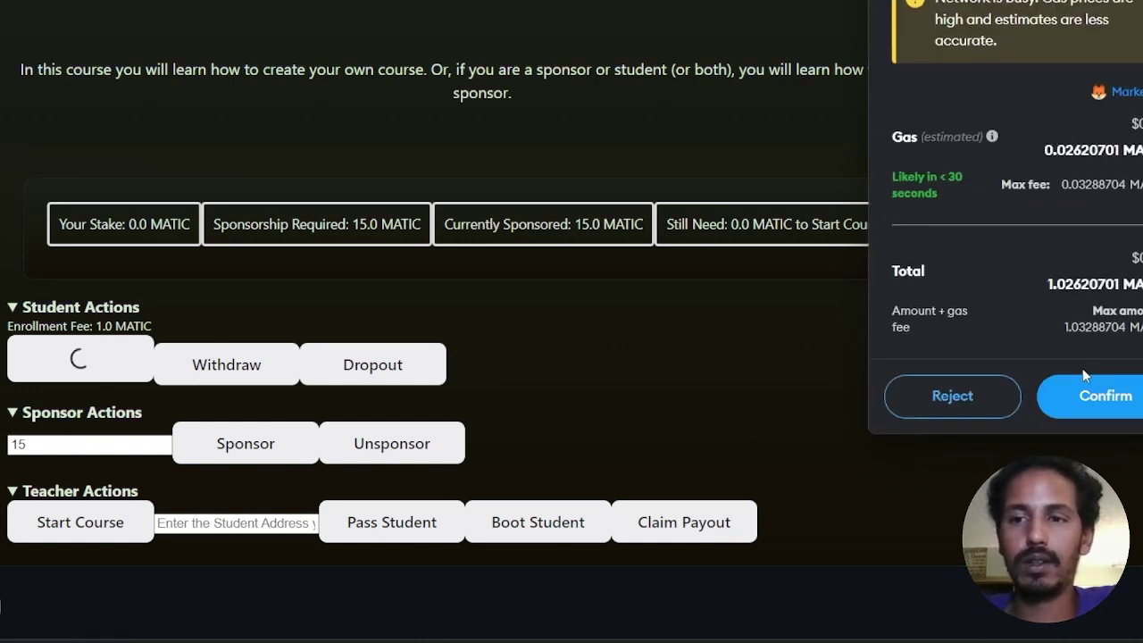
click(1126, 391)
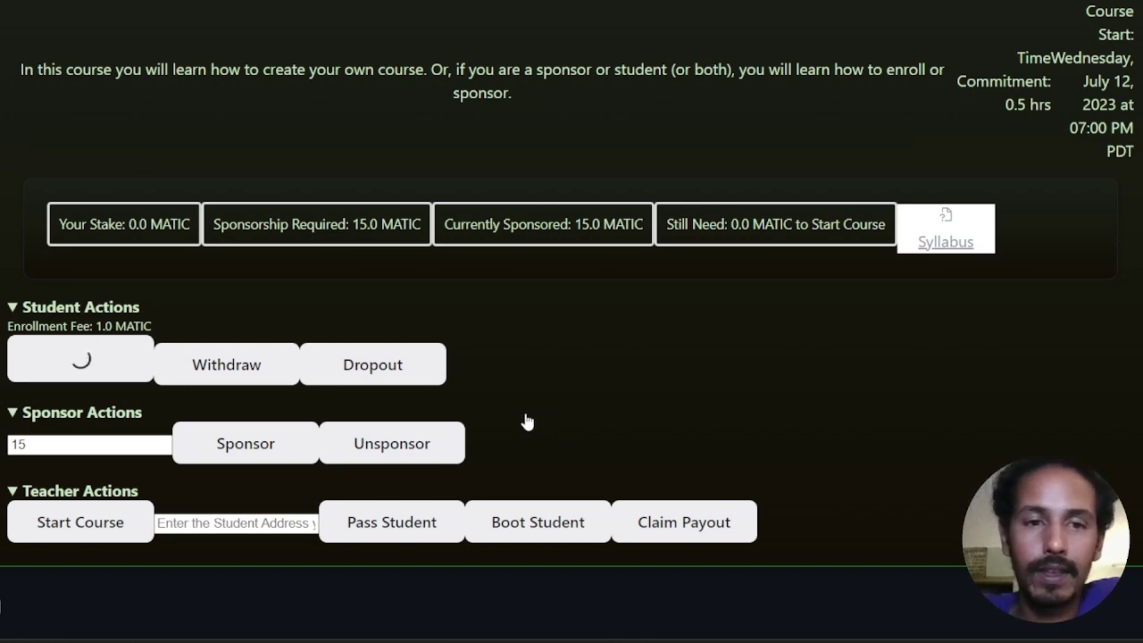
scroll(525, 414, up, 3)
scroll(522, 410, down, 3)
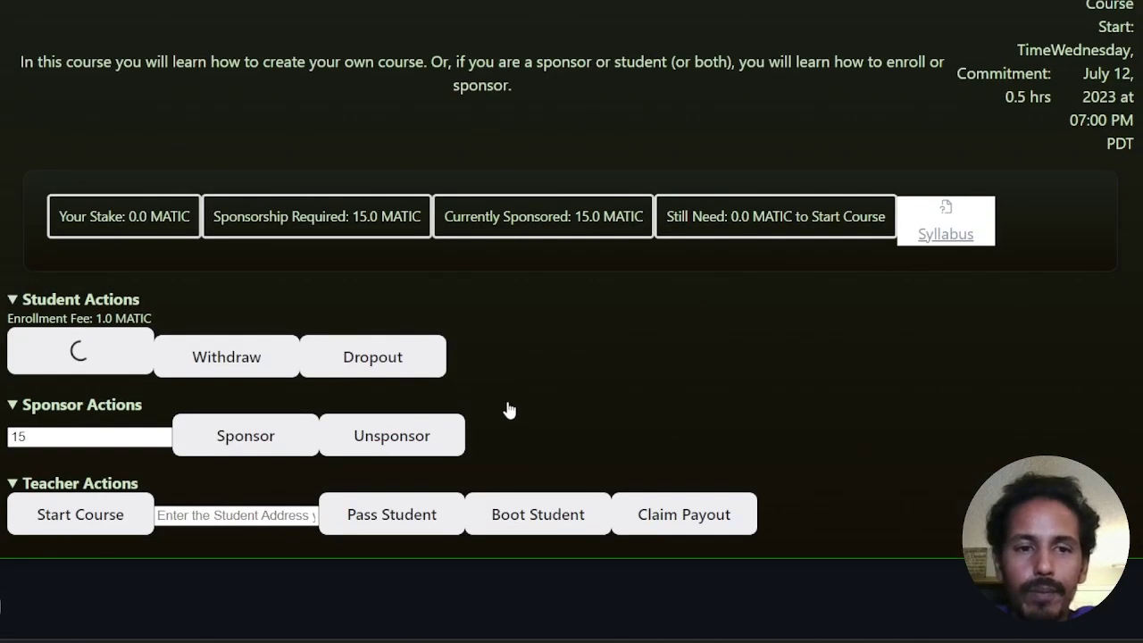
scroll(637, 316, up, 1)
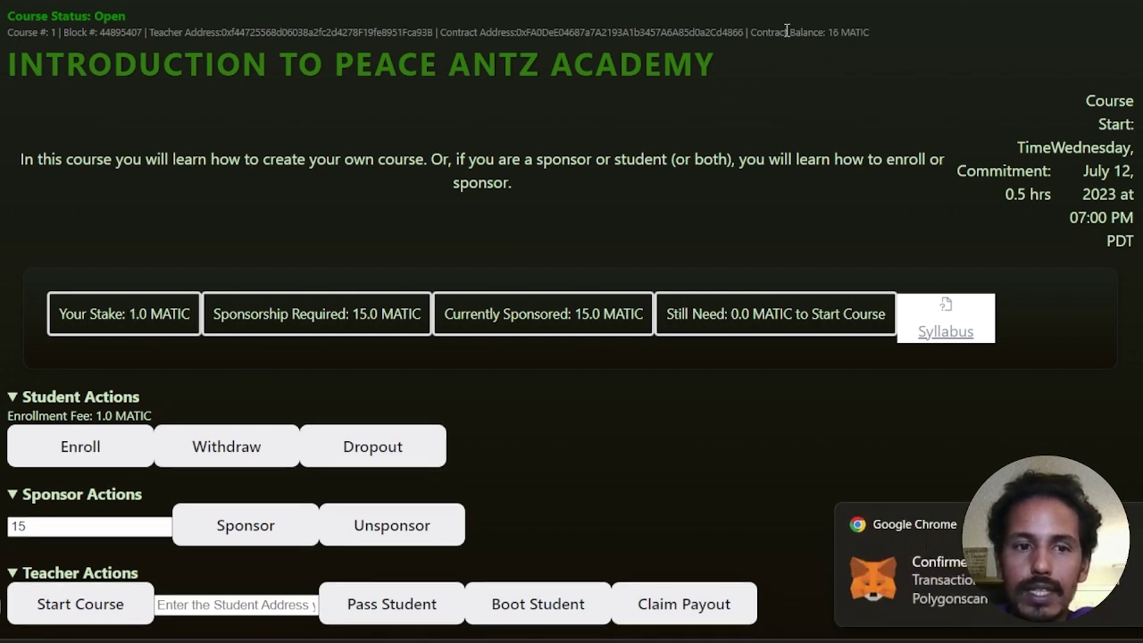
Step: Copy the second wallet's address from MetaMask
scroll(157, 385, up, 1)
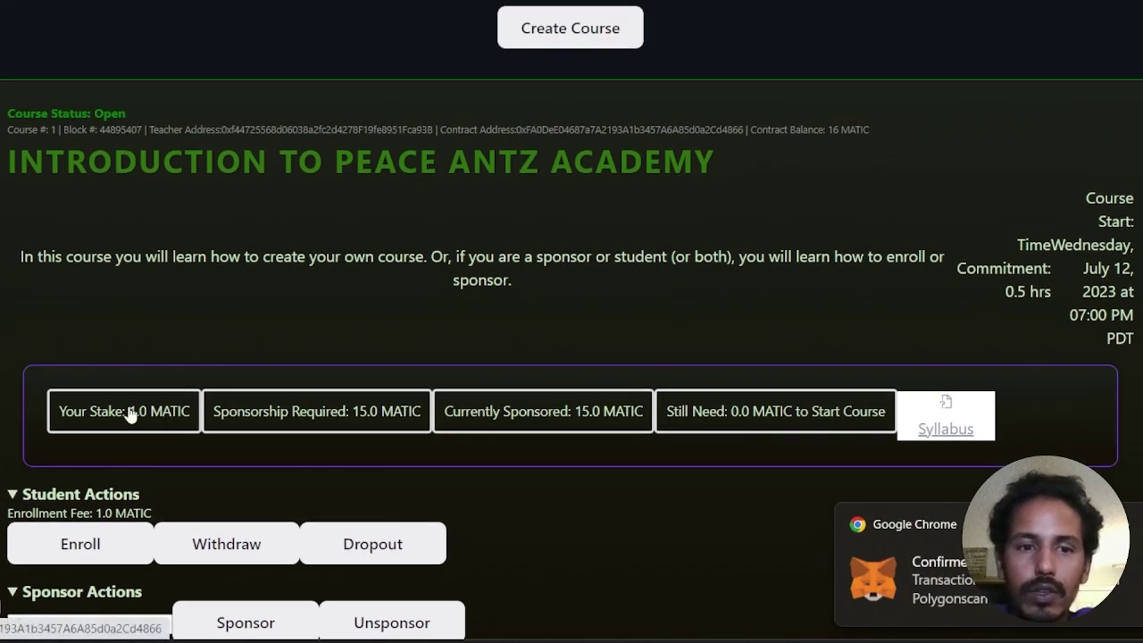
scroll(341, 449, up, 6)
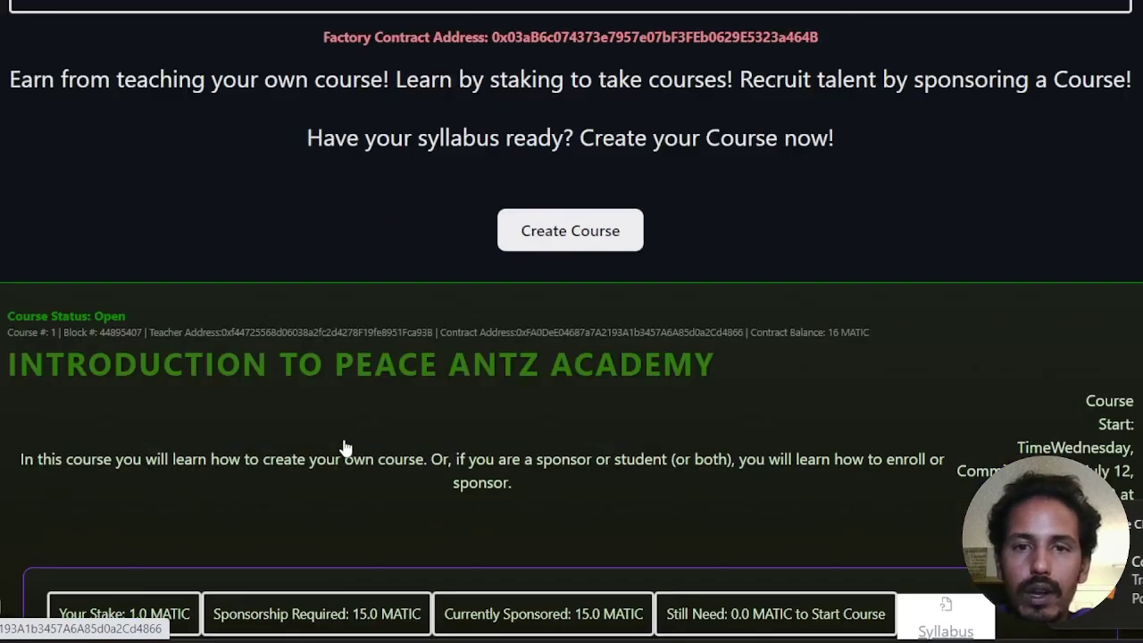
scroll(345, 446, down, 2)
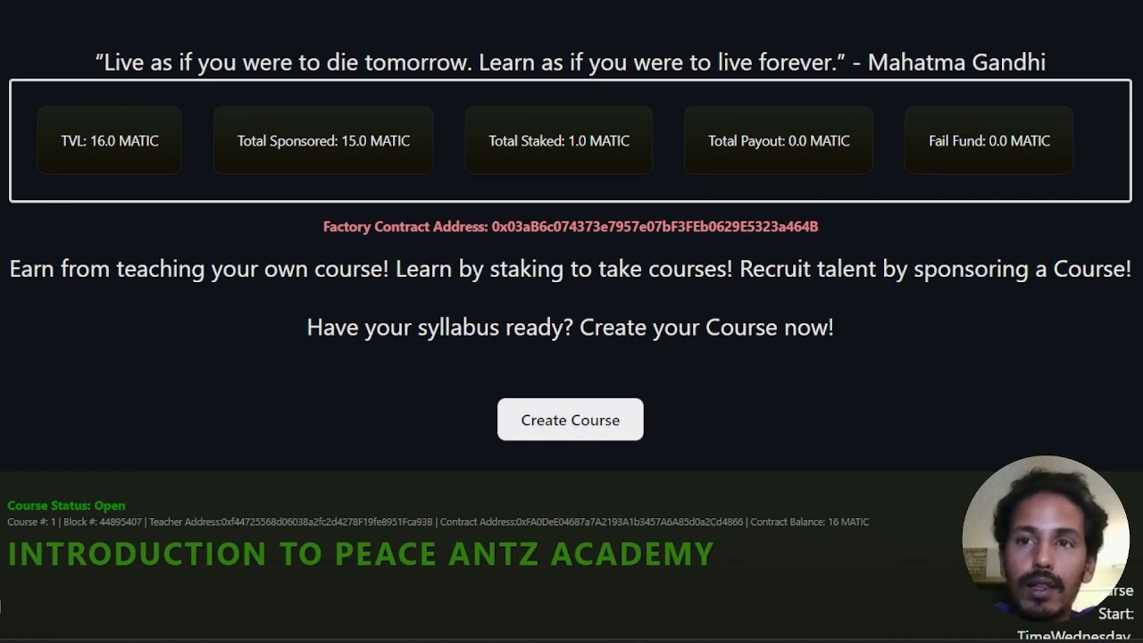
key(alt+shift+m)
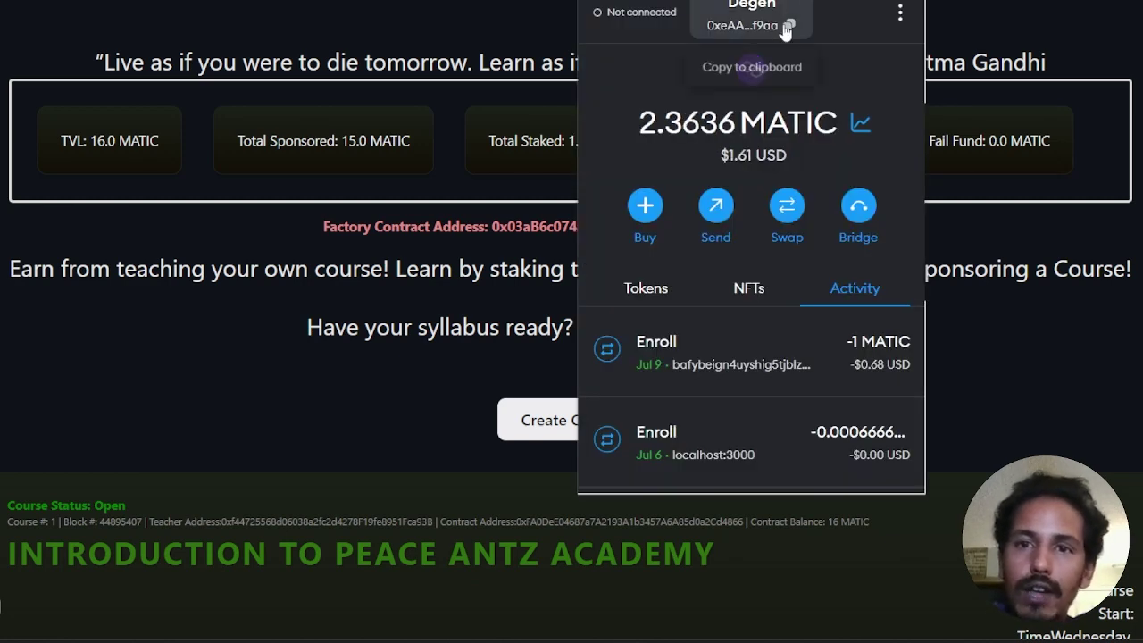
click(784, 35)
Step: Select the Peace Antz 1 account with 43.8047 MATIC and close the wallet popup
click(752, 7)
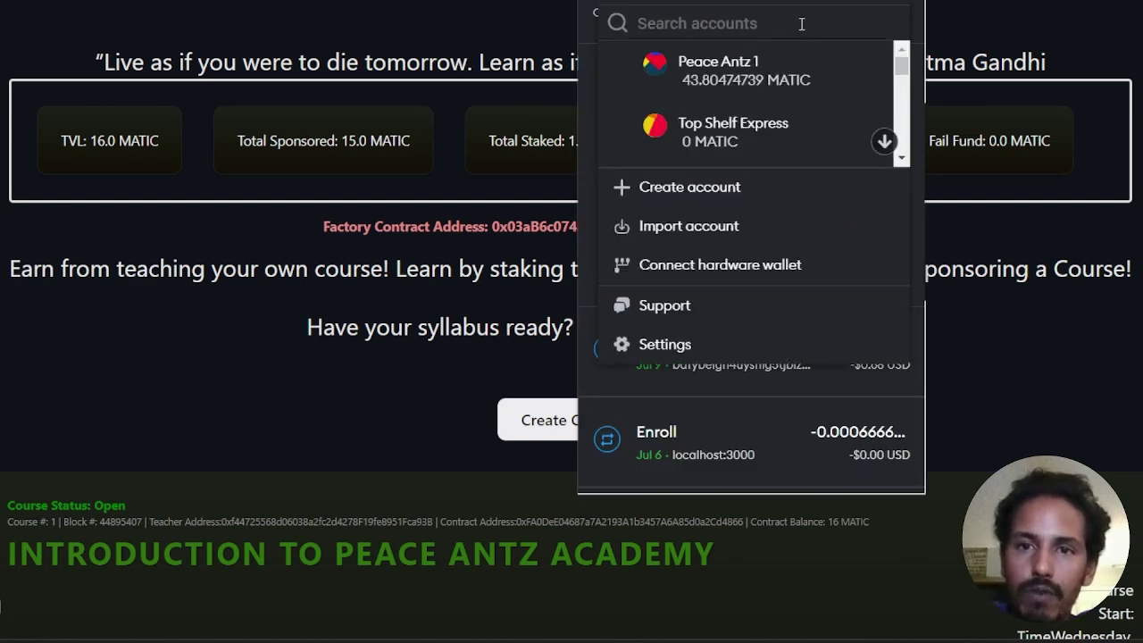
click(739, 97)
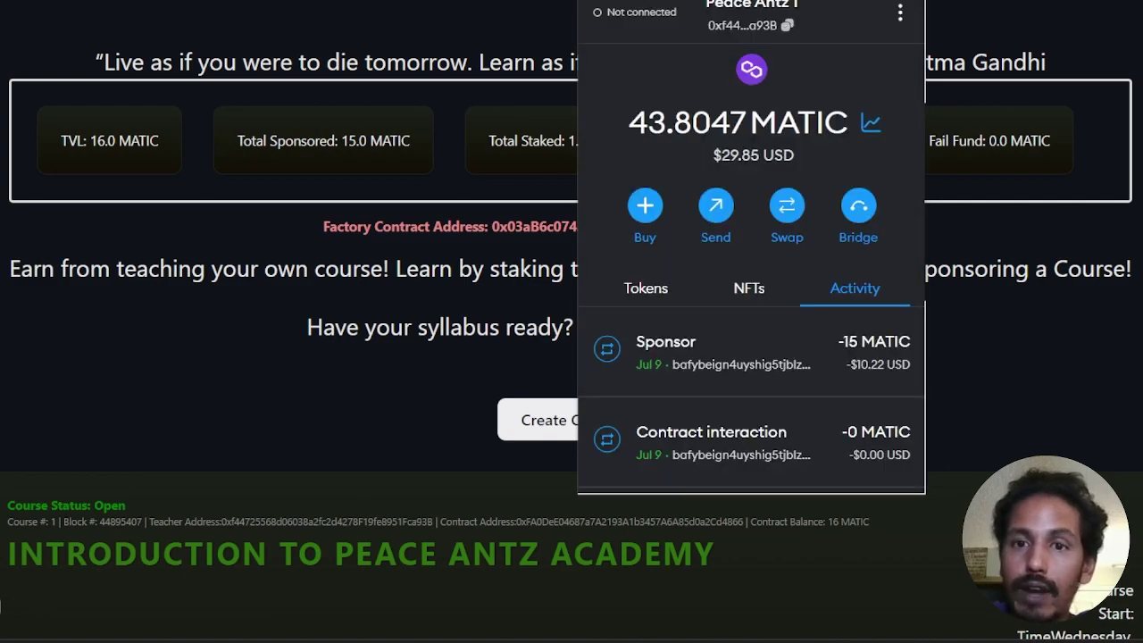
key(Escape)
scroll(418, 248, down, 5)
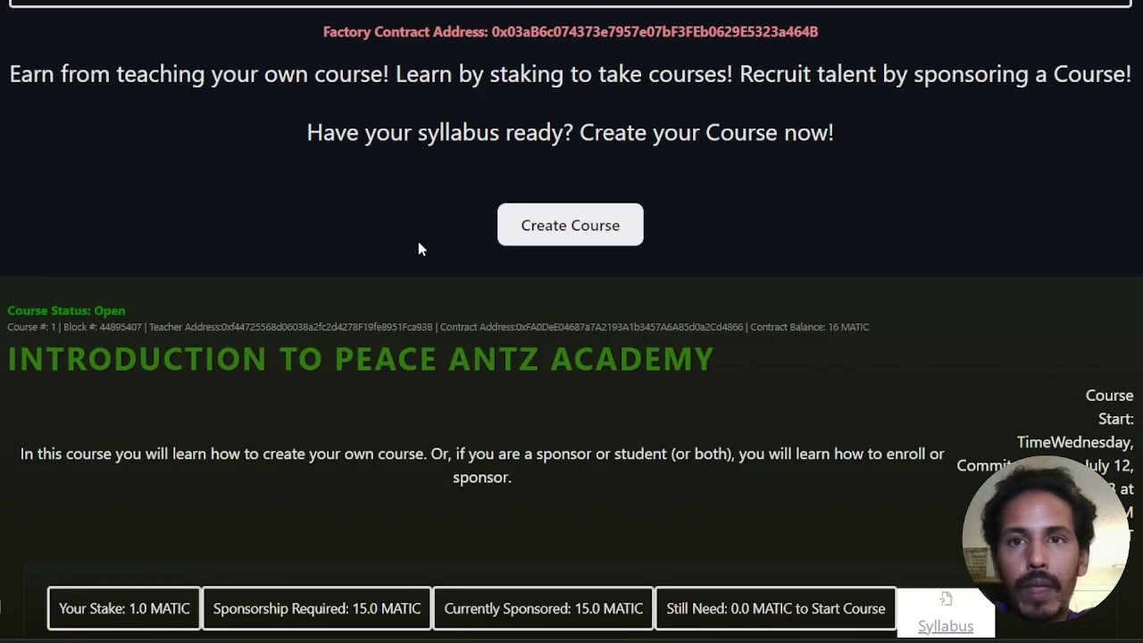
scroll(417, 248, down, 1)
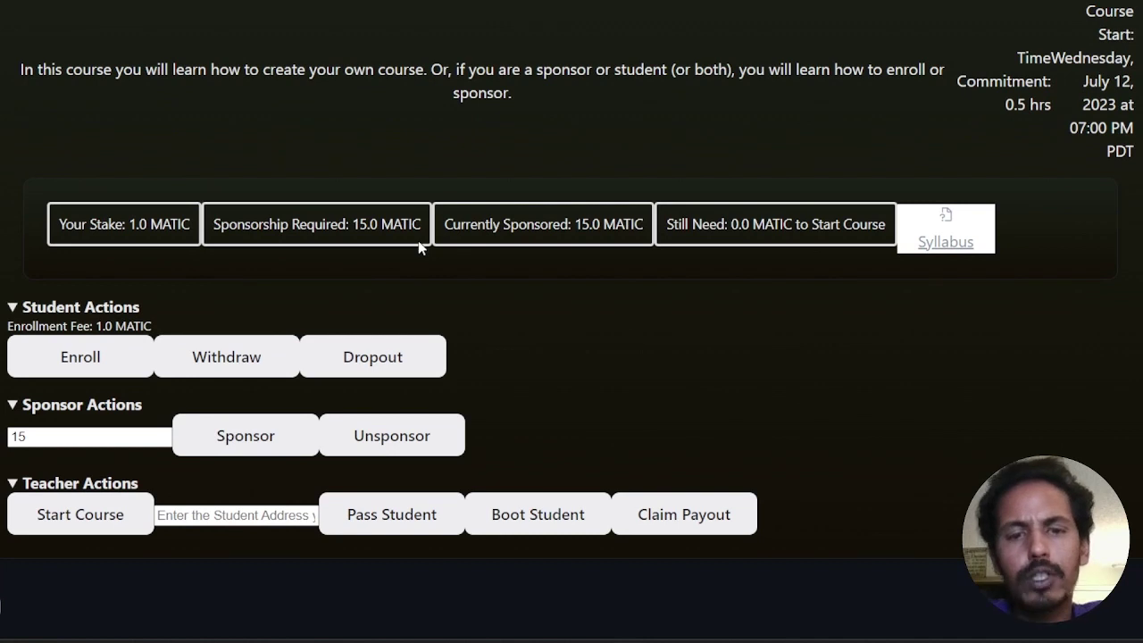
scroll(590, 282, up, 1)
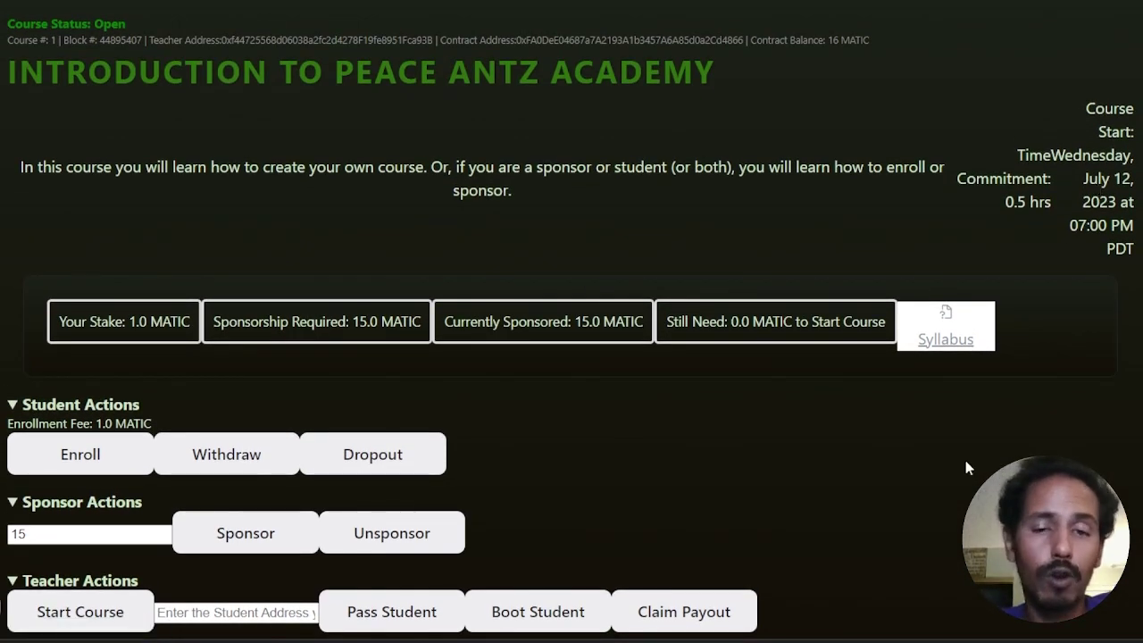
scroll(875, 472, down, 1)
scroll(919, 433, up, 1)
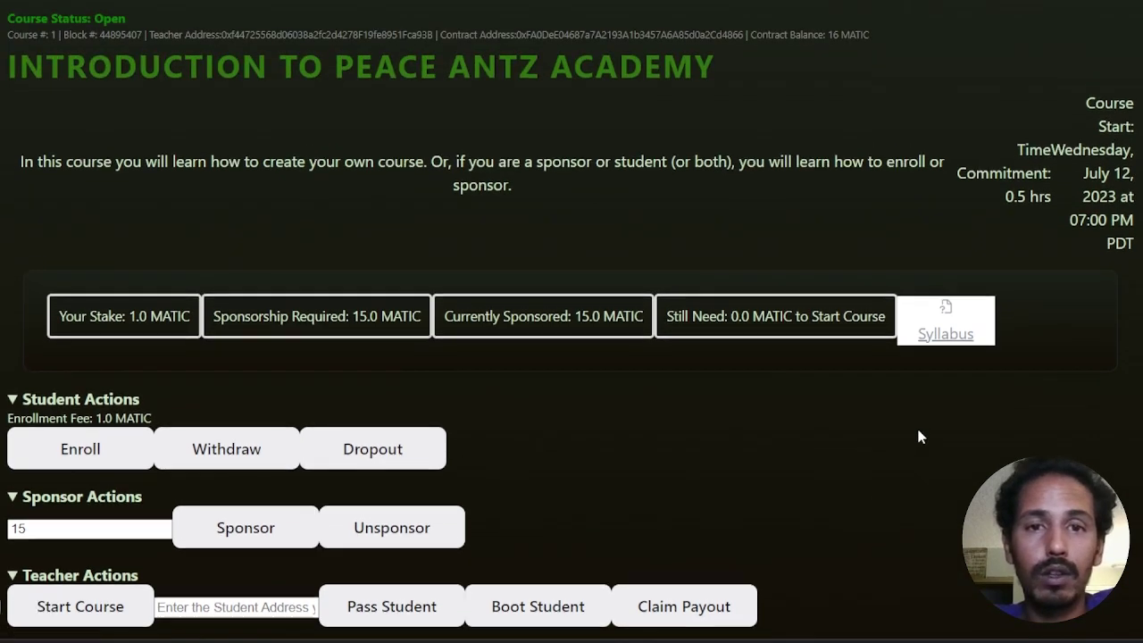
scroll(920, 433, down, 1)
scroll(920, 433, up, 1)
scroll(919, 433, down, 1)
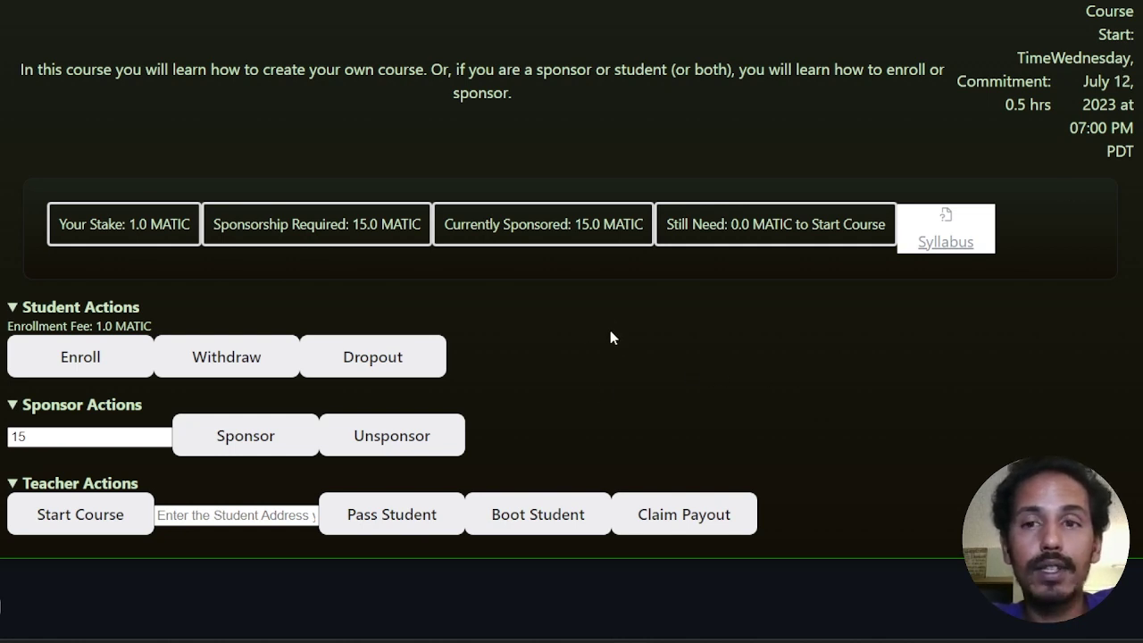
scroll(610, 329, up, 1)
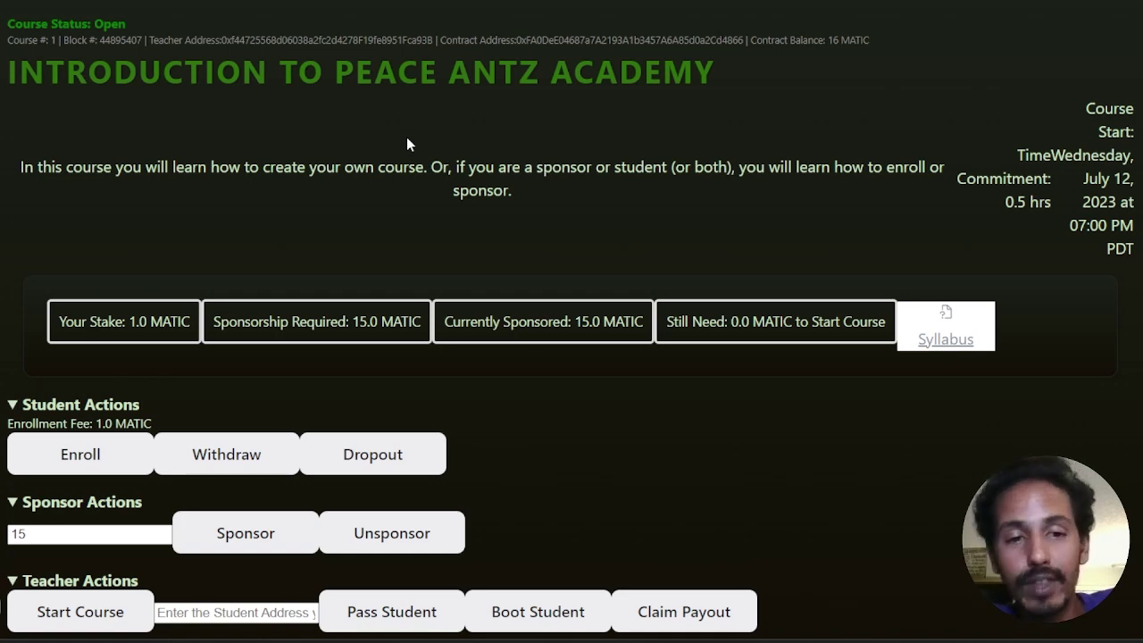
scroll(406, 143, down, 1)
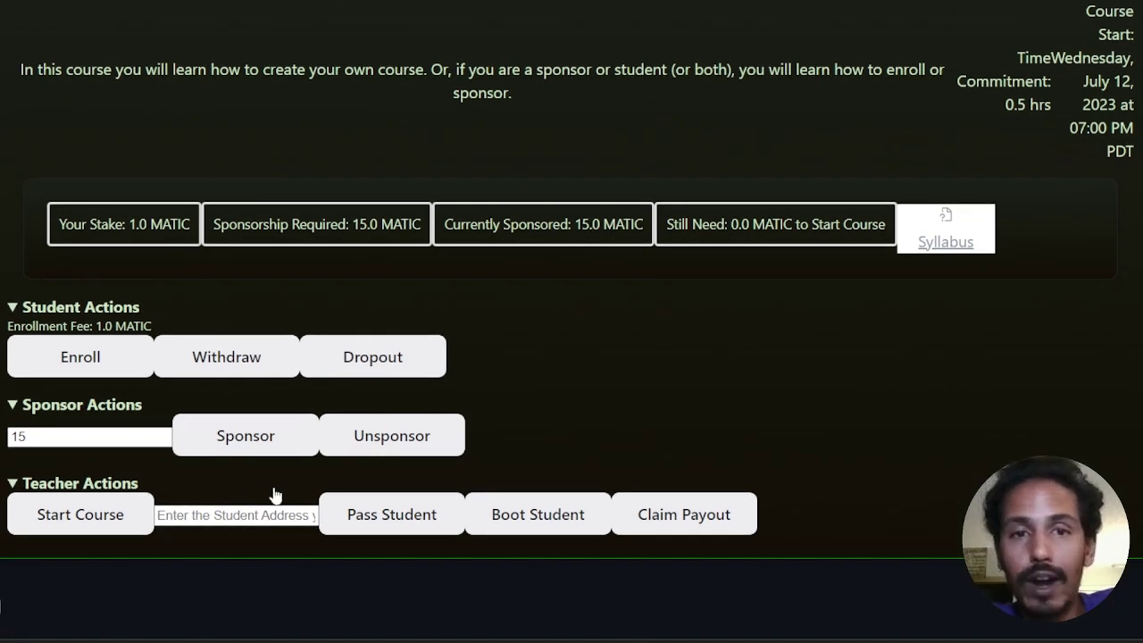
scroll(276, 496, up, 2)
scroll(286, 491, up, 2)
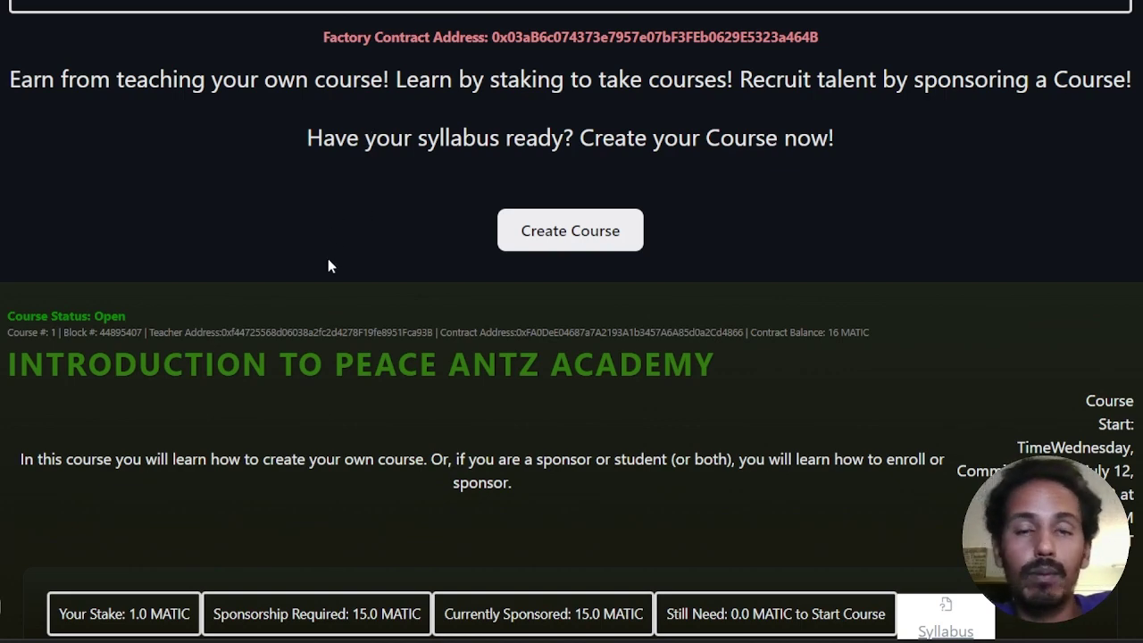
scroll(327, 260, down, 2)
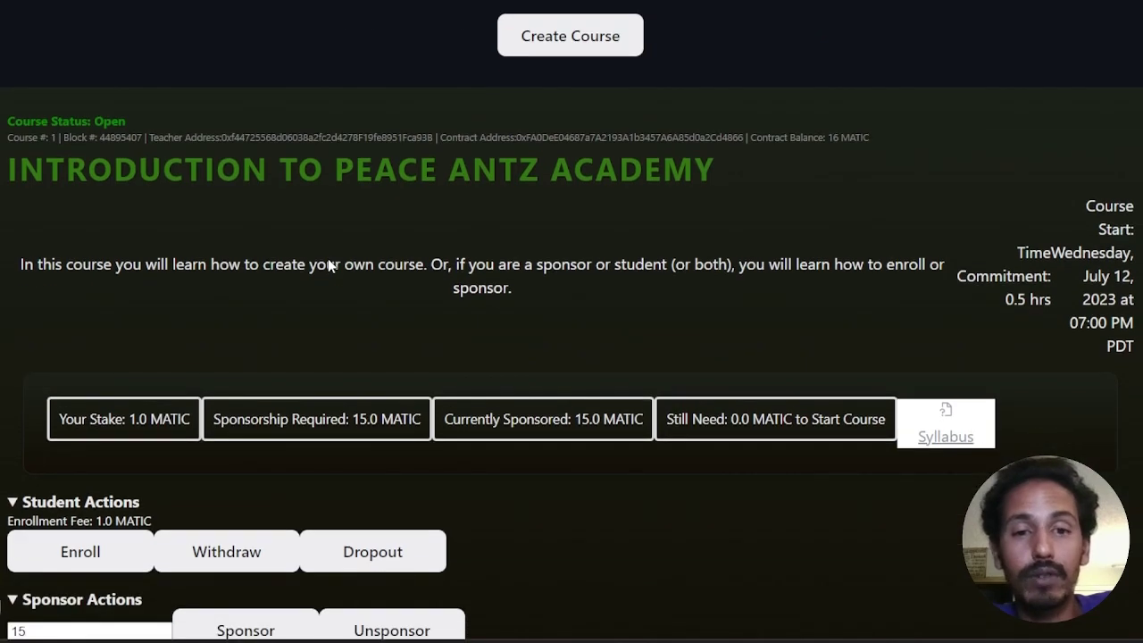
scroll(327, 258, up, 5)
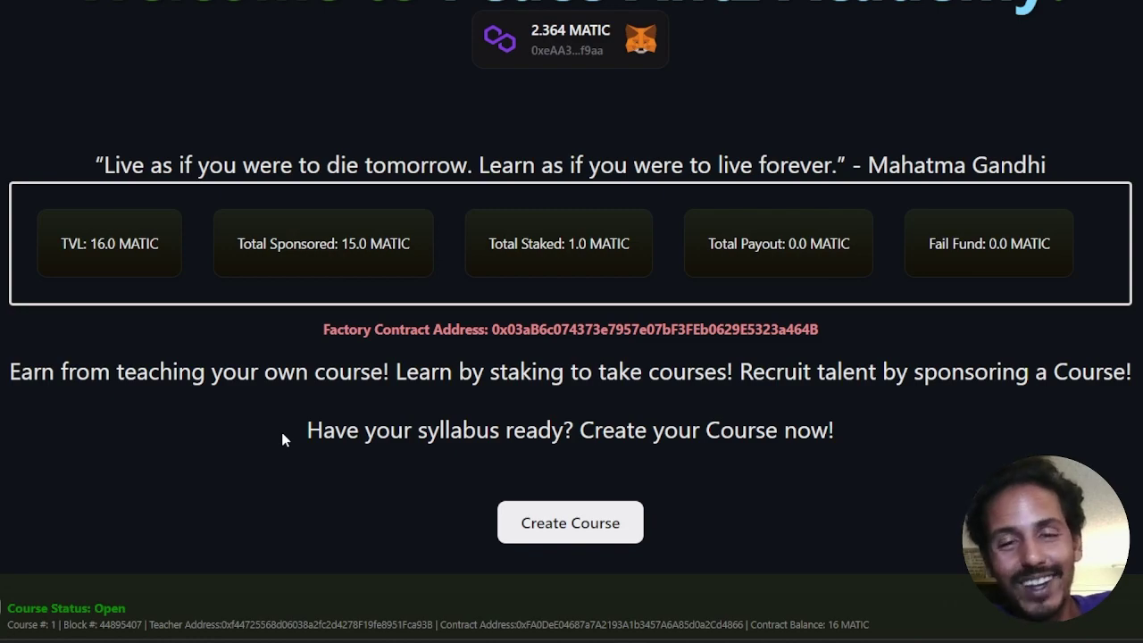
scroll(281, 437, down, 5)
scroll(273, 437, down, 2)
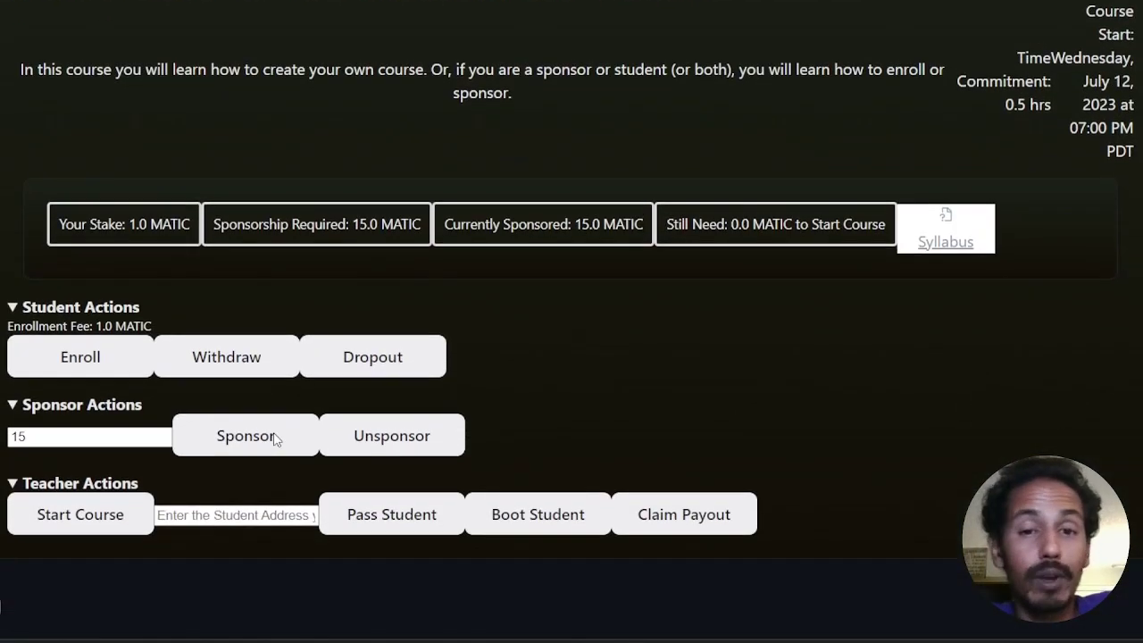
scroll(720, 505, up, 4)
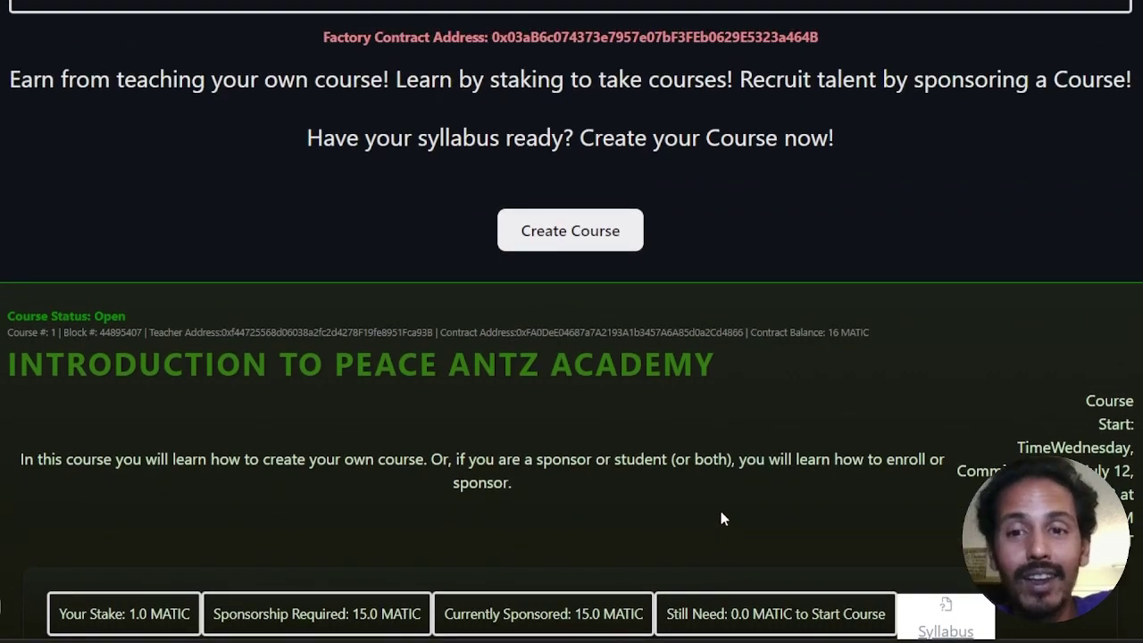
scroll(720, 510, down, 4)
scroll(721, 516, up, 3)
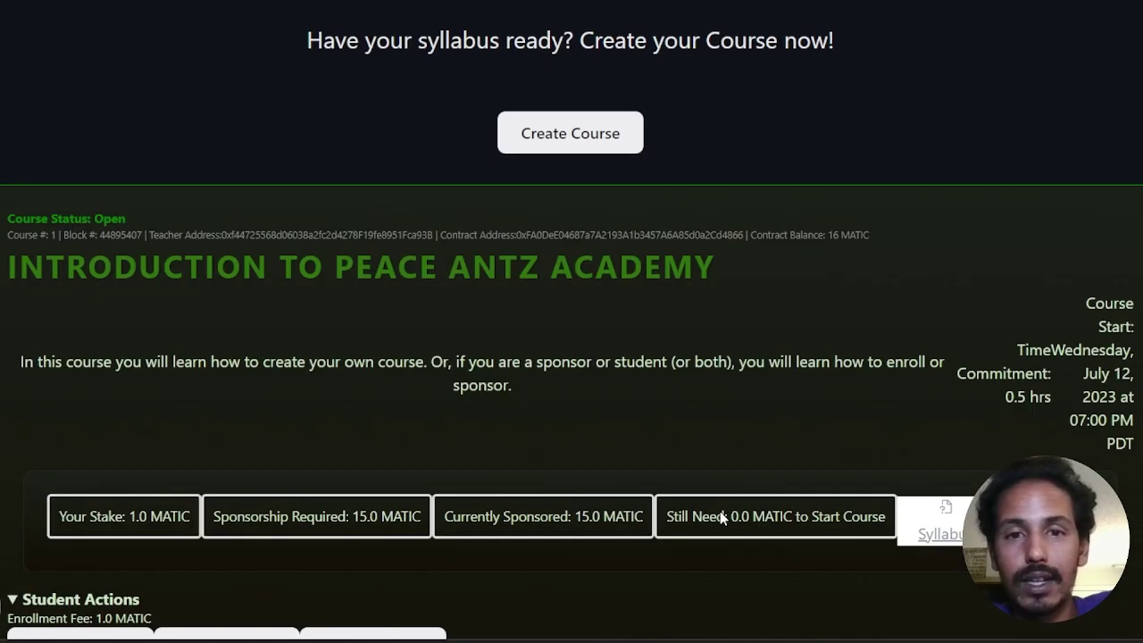
scroll(705, 515, up, 2)
scroll(695, 518, down, 2)
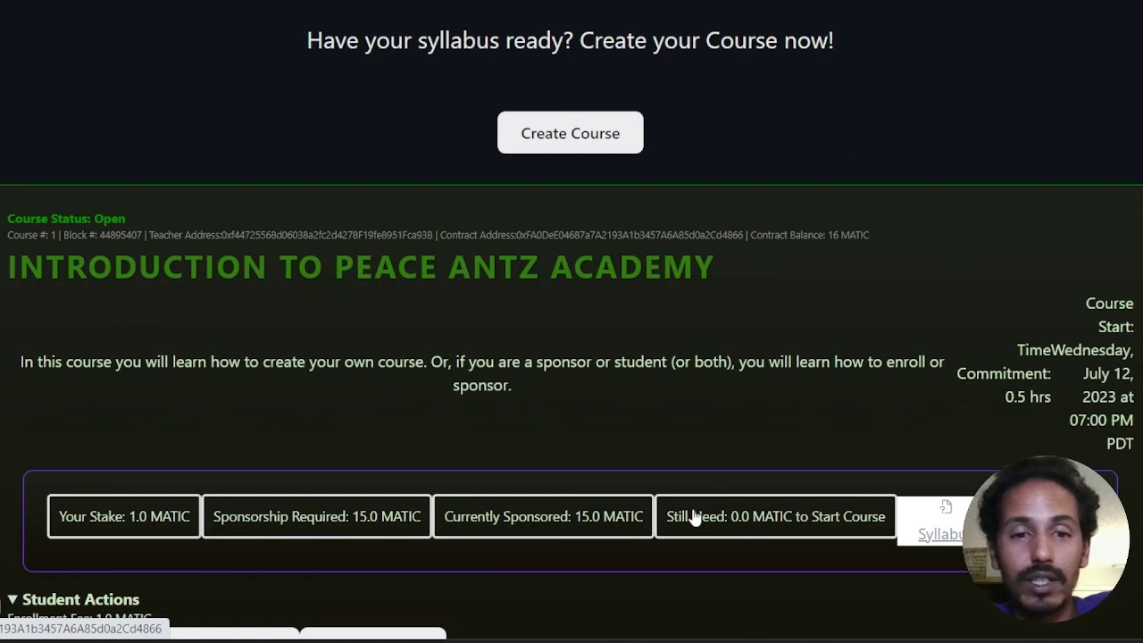
scroll(695, 518, down, 2)
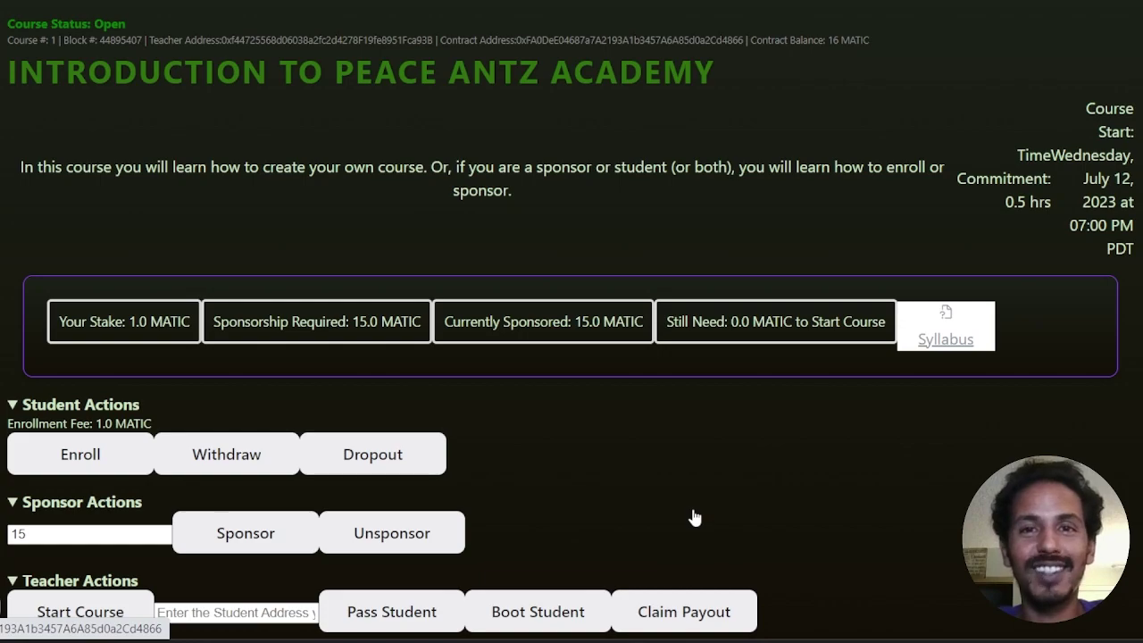
mouse_move(715, 638)
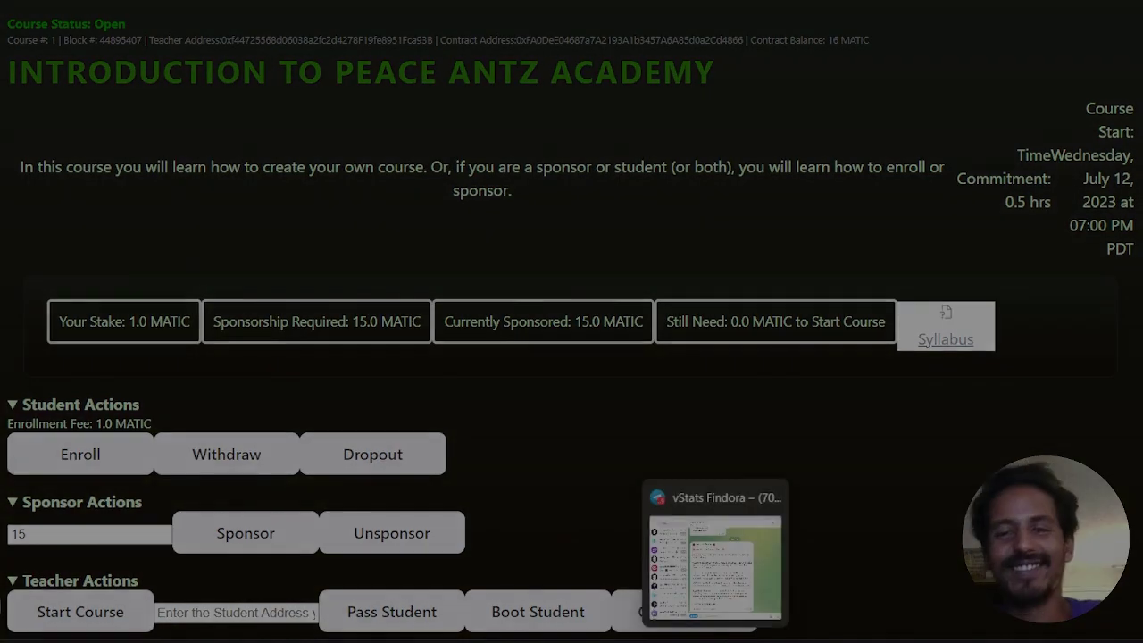